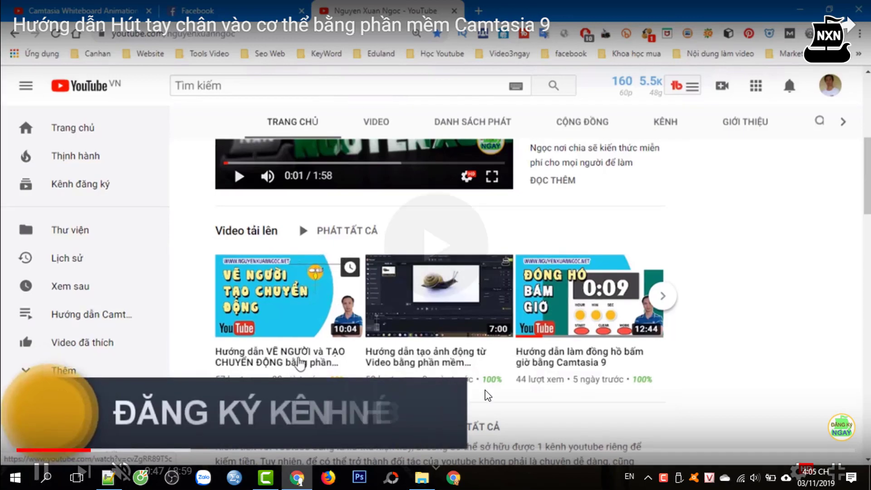
- Pause the playing video and look over its subscribe banner and the page around it
scroll(486, 397, "down", 3)
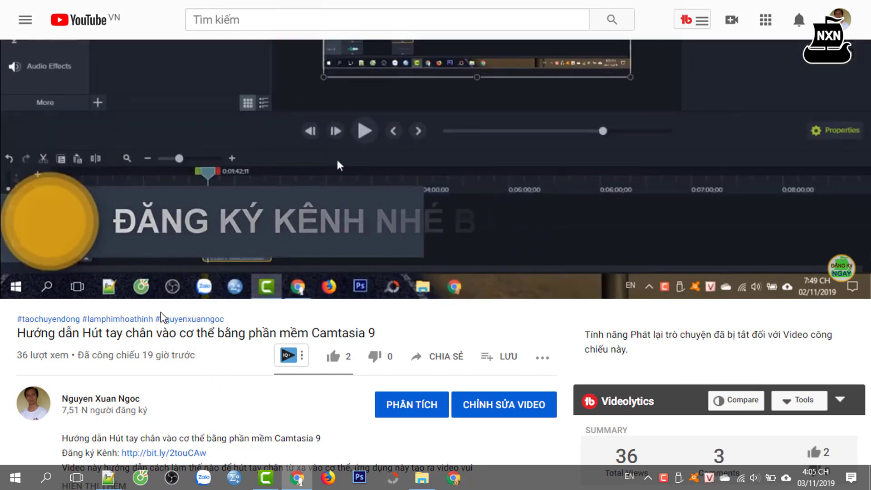
left_click(41, 280)
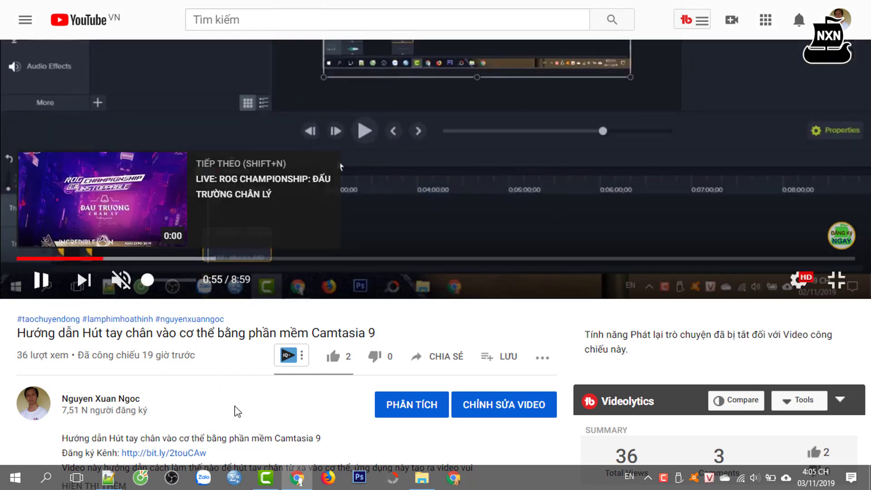
scroll(233, 410, "up", 3)
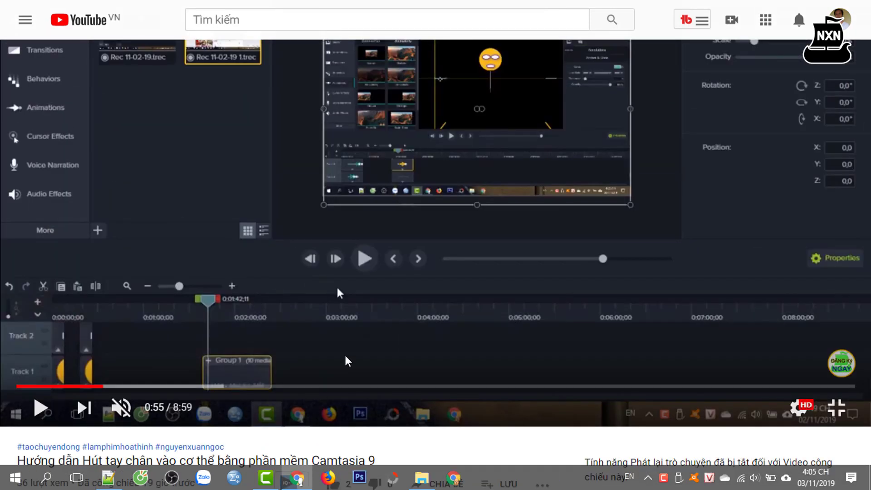
scroll(347, 361, "down", 2)
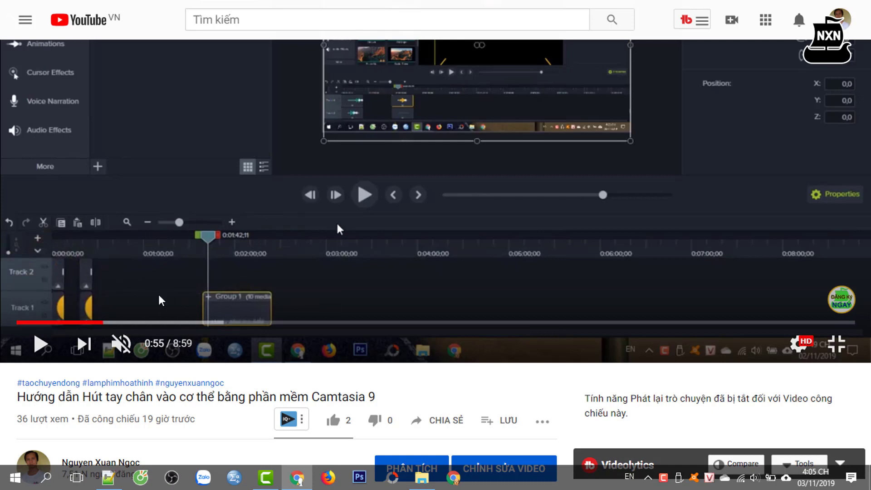
- Switch to Camtasia and preview the saved YouTube channel banner from the library, closing the preview at its end
left_click(266, 478)
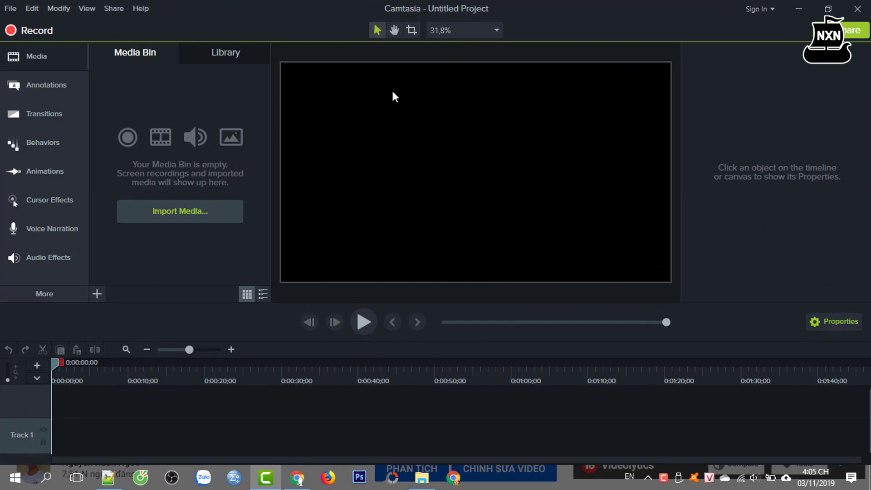
left_click(229, 53)
scroll(215, 213, "down", 2)
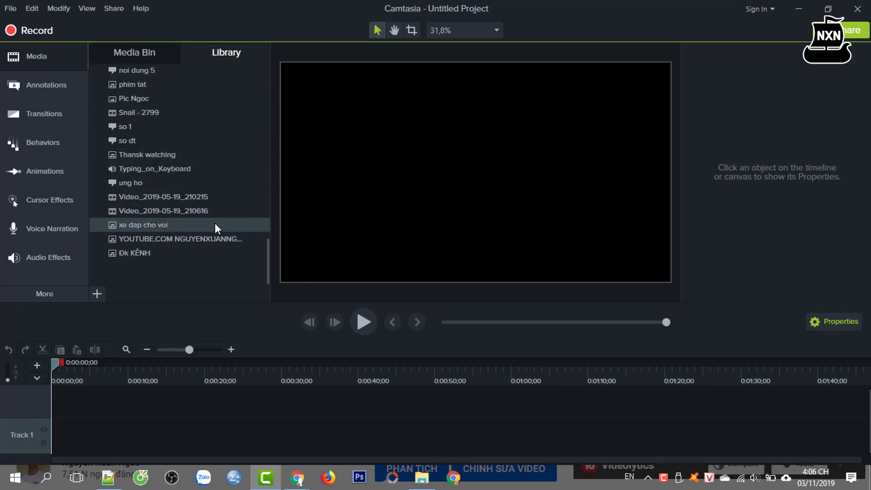
right_click(194, 237)
left_click(238, 264)
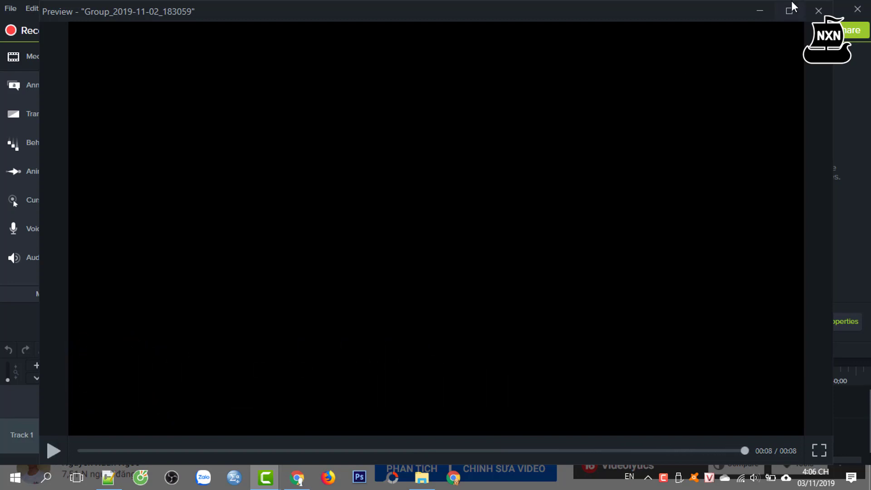
left_click(818, 12)
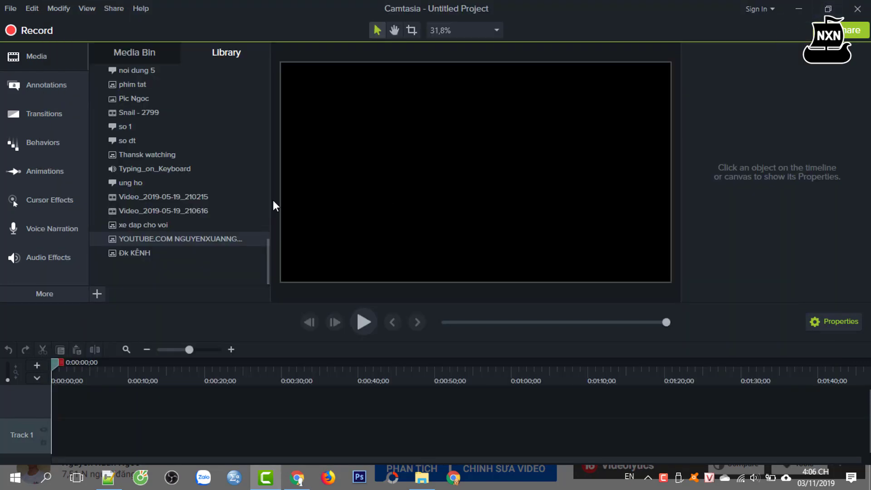
- Show all shape styles in the annotations and add the yellow circle to the left part of the canvas
left_click(39, 88)
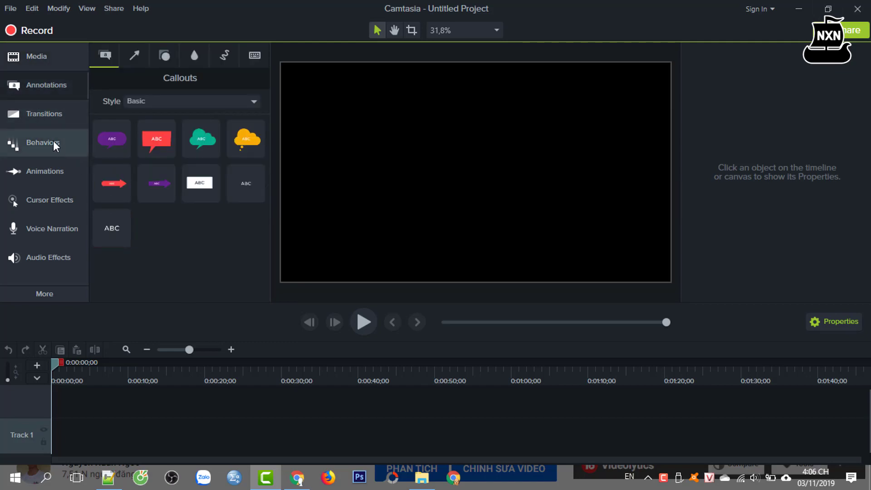
left_click(165, 56)
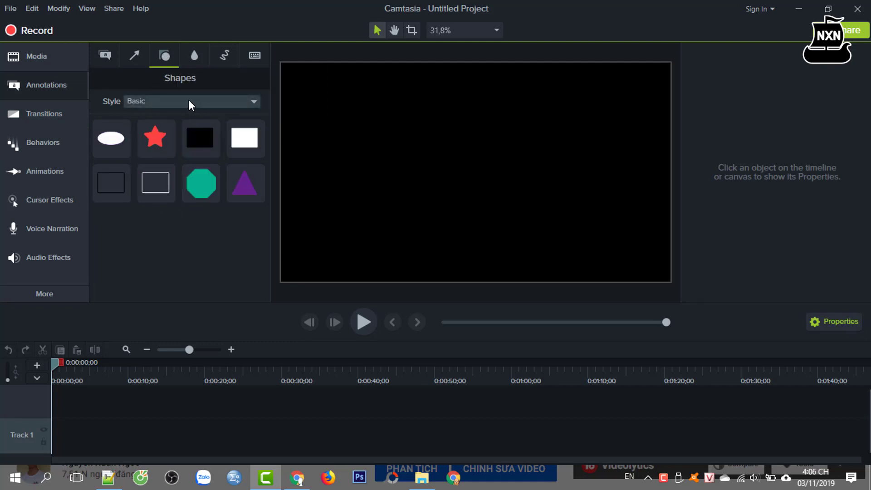
left_click(145, 101)
left_click(138, 118)
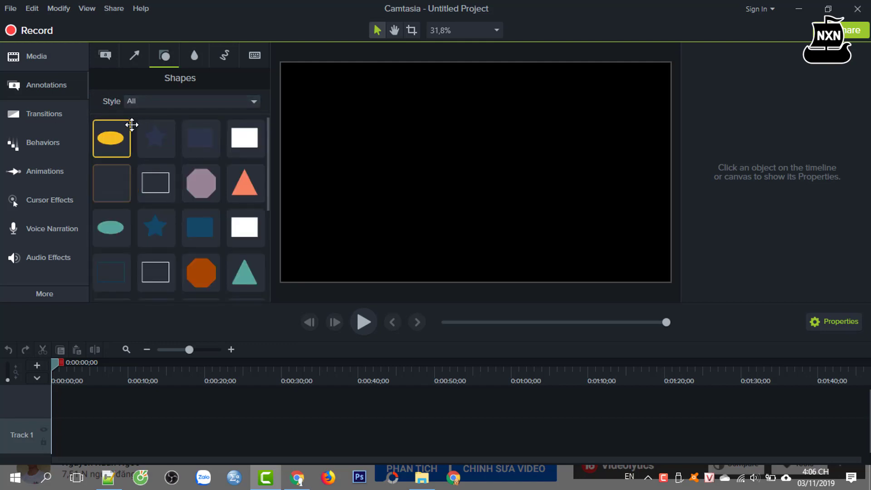
scroll(158, 216, "down", 4)
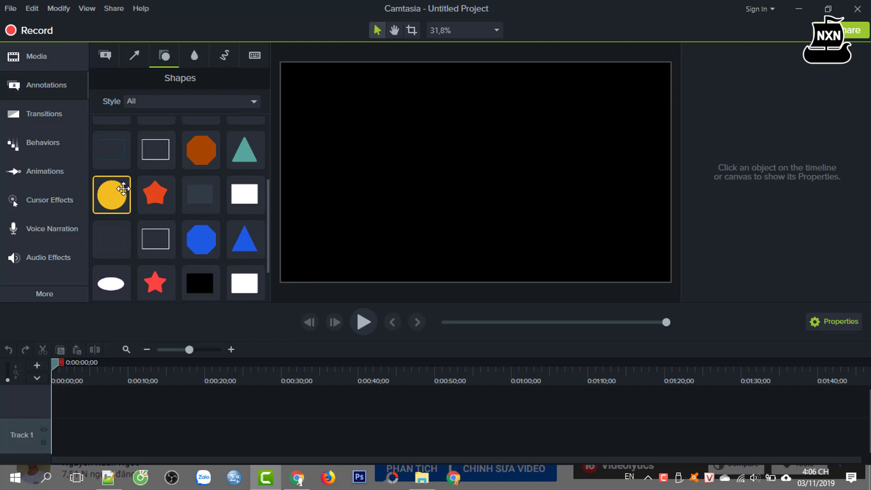
mouse_move(123, 188)
left_mouse_down()
mouse_move(111, 199)
mouse_move(232, 206)
mouse_move(368, 194)
mouse_move(328, 199)
left_mouse_up()
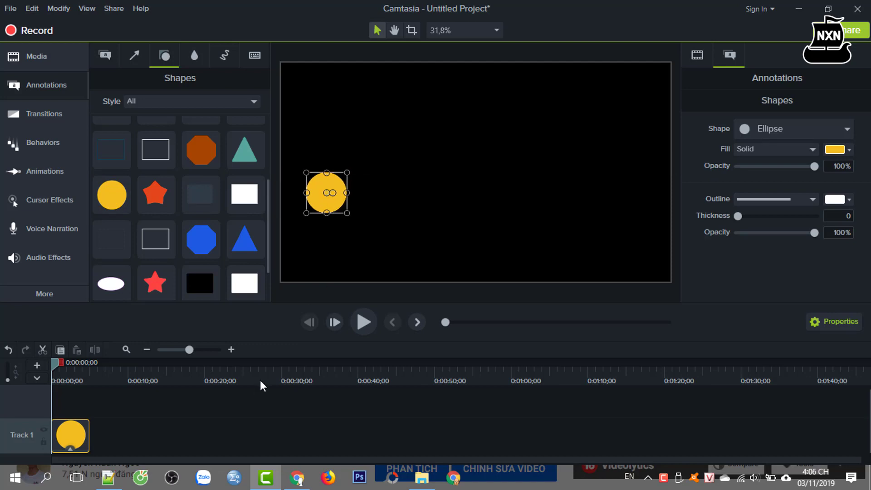
left_click(338, 254)
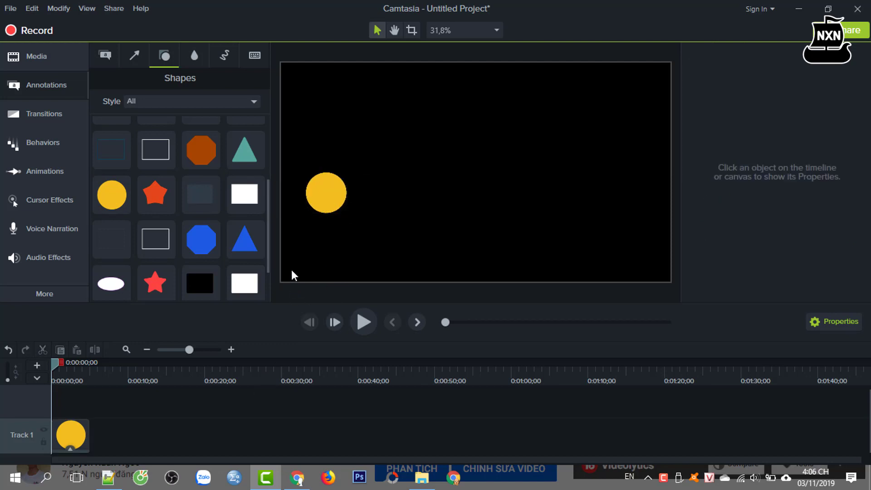
- Enlarge the yellow circle to nearly twice its size and keep it near the left side of the canvas
left_click(327, 200)
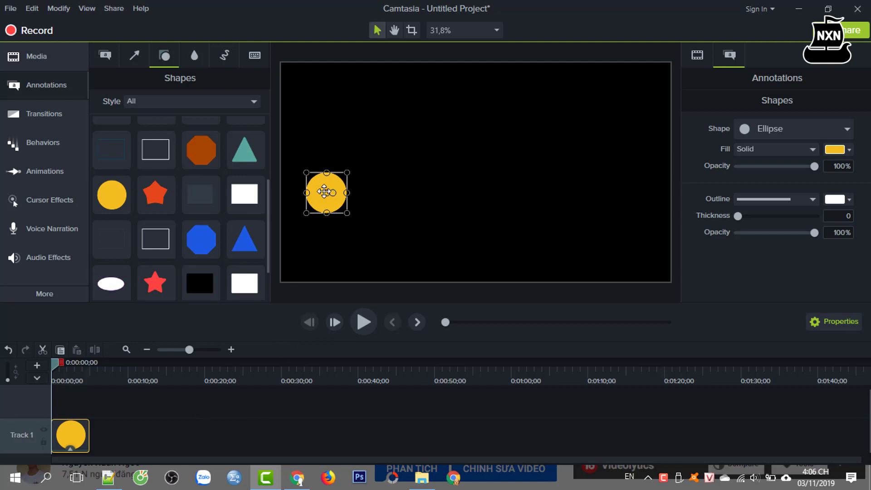
left_click_drag(335, 203, 383, 167)
key("ctrl+z")
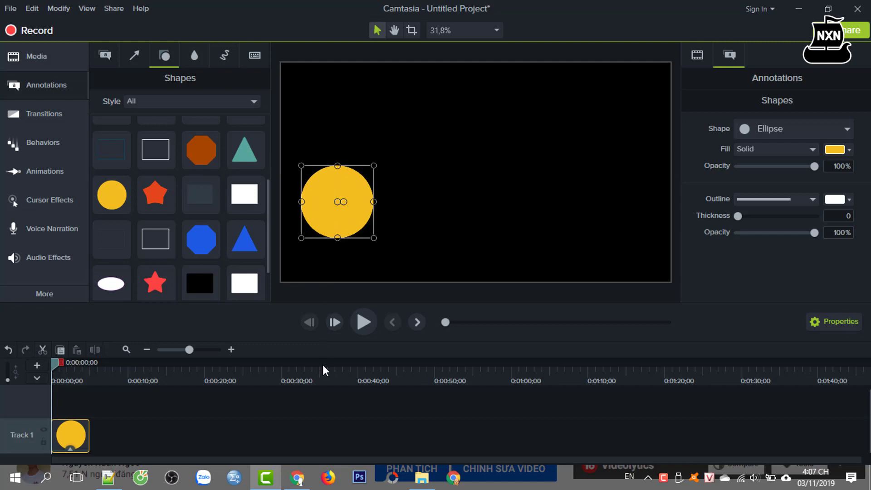
left_click(303, 402)
- Apply the Scale behavior to the yellow circle
left_click(335, 214)
left_click(40, 146)
scroll(218, 272, "down", 2)
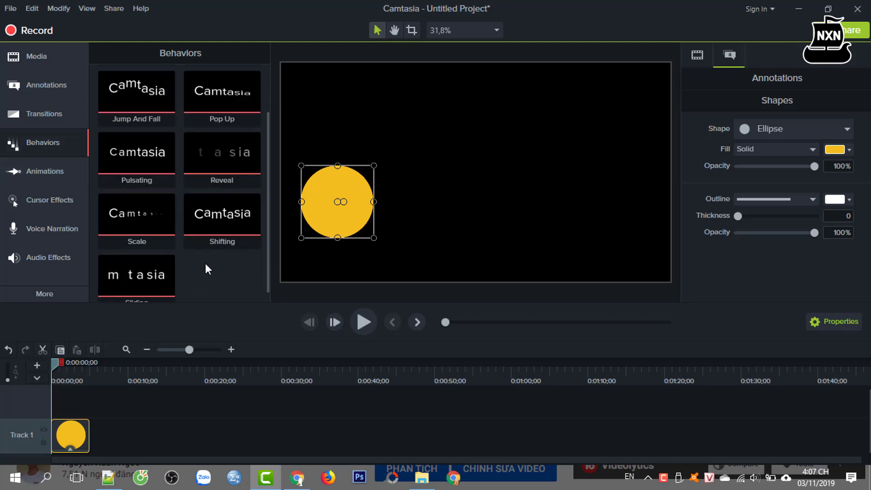
scroll(205, 263, "down", 1)
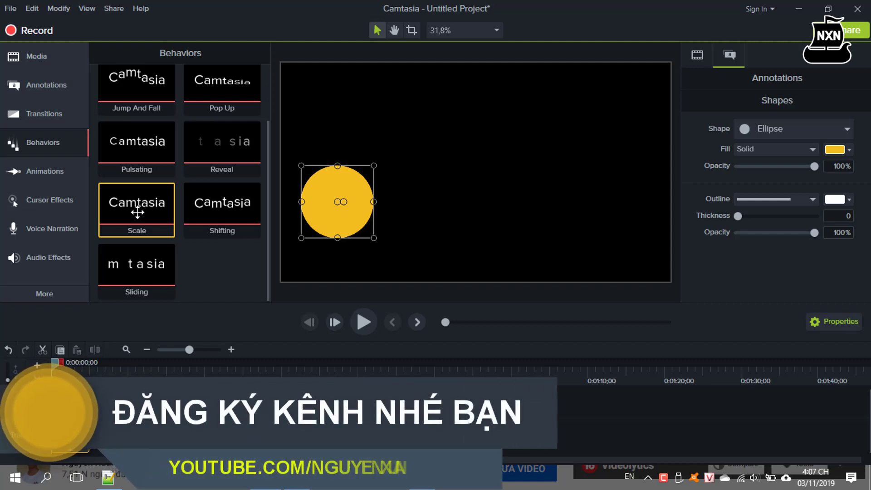
right_click(153, 214)
left_click(155, 220)
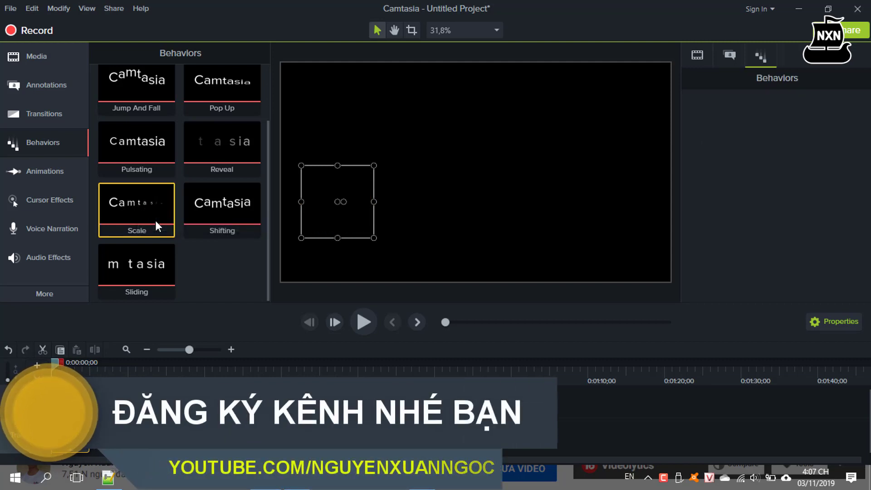
- Play back the circle's Scale animation and return the playhead to the start of the timeline
left_click(362, 323)
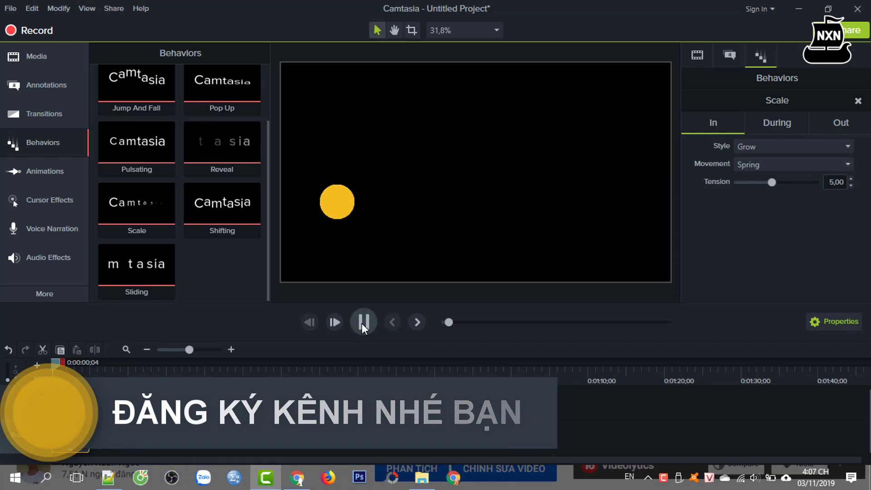
left_click(362, 323)
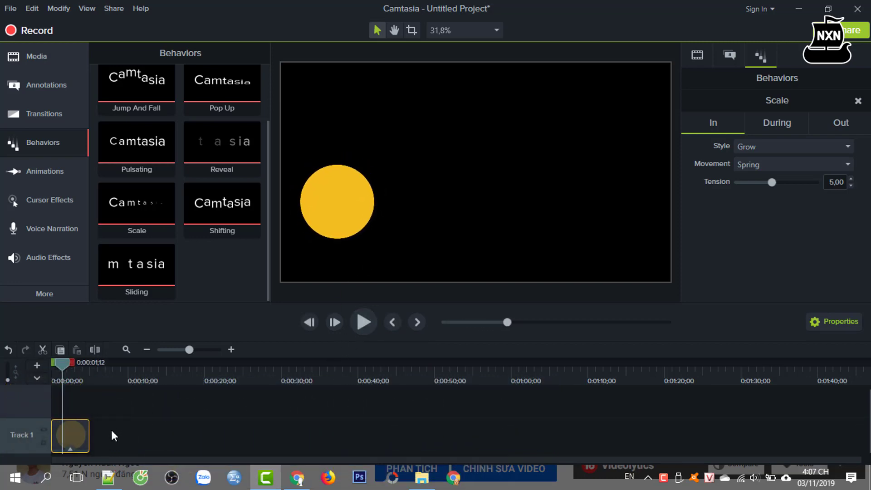
key("ctrl+Home")
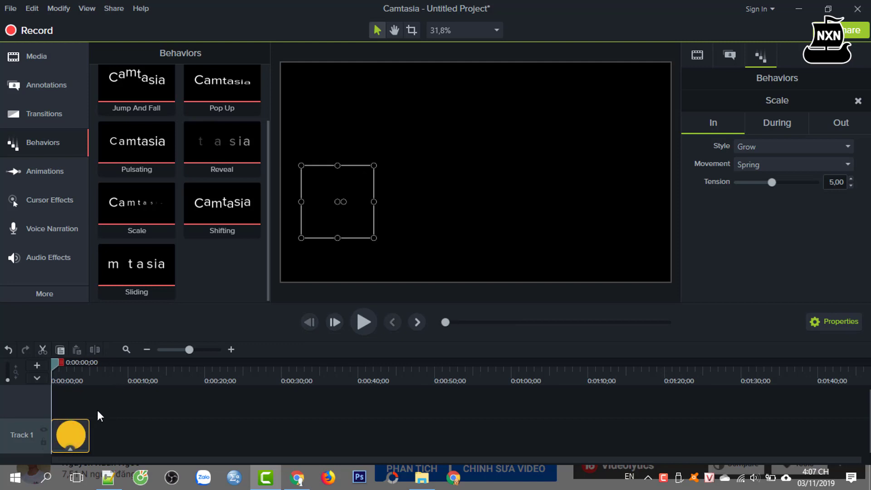
- Add a second yellow circle centred over the first one, starting at 0:00:00;25 on a new track
left_click_drag(55, 363, 58, 364)
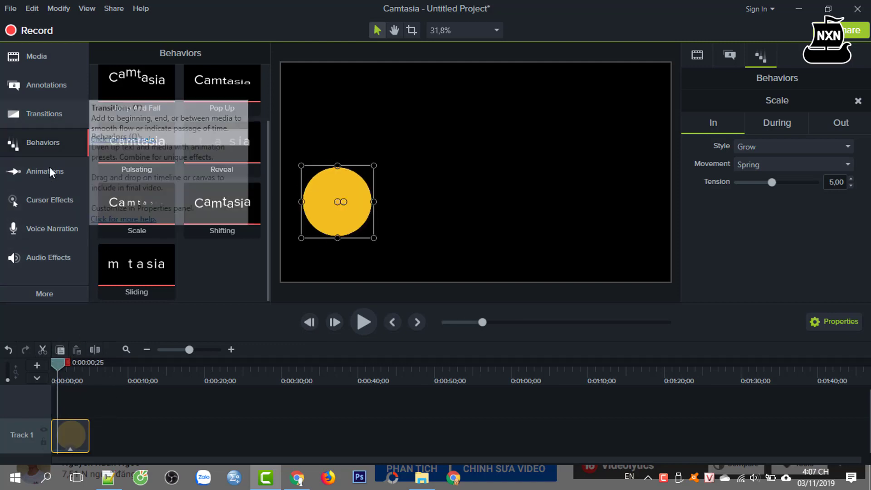
left_click(36, 85)
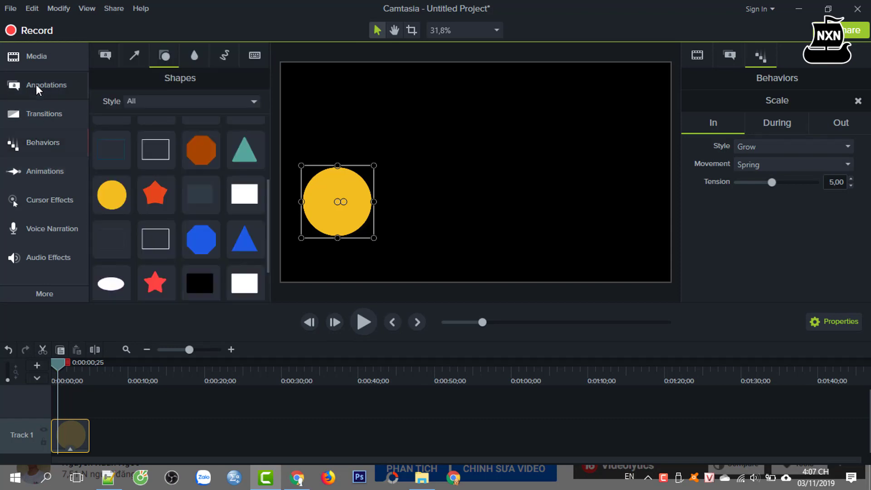
left_click_drag(113, 196, 338, 206)
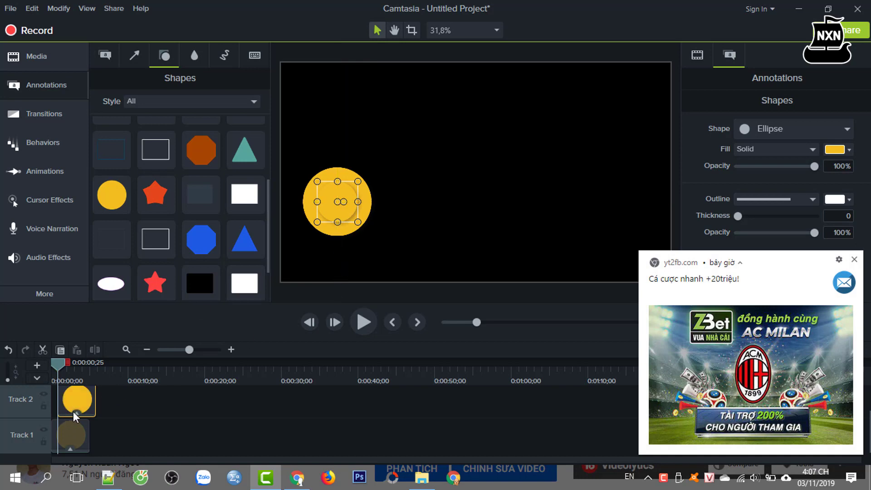
left_click(230, 350)
left_click(231, 350)
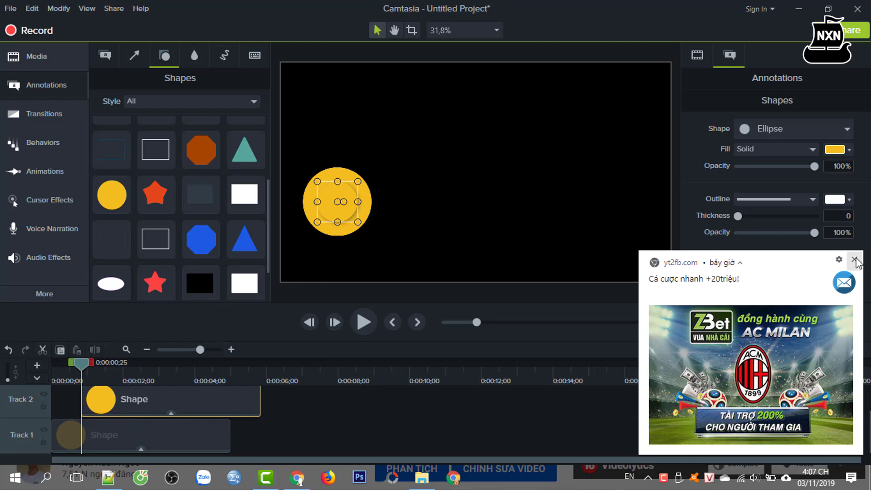
left_click(855, 260)
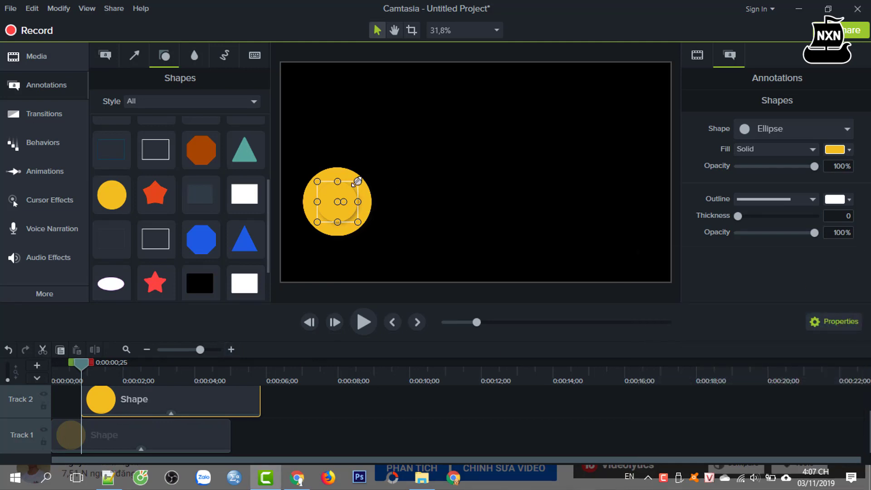
- Enlarge the second circle slightly so it forms an inner disc, and centre it on the large circle
mouse_move(358, 181)
left_mouse_down()
mouse_move(369, 173)
mouse_move(348, 194)
left_mouse_up()
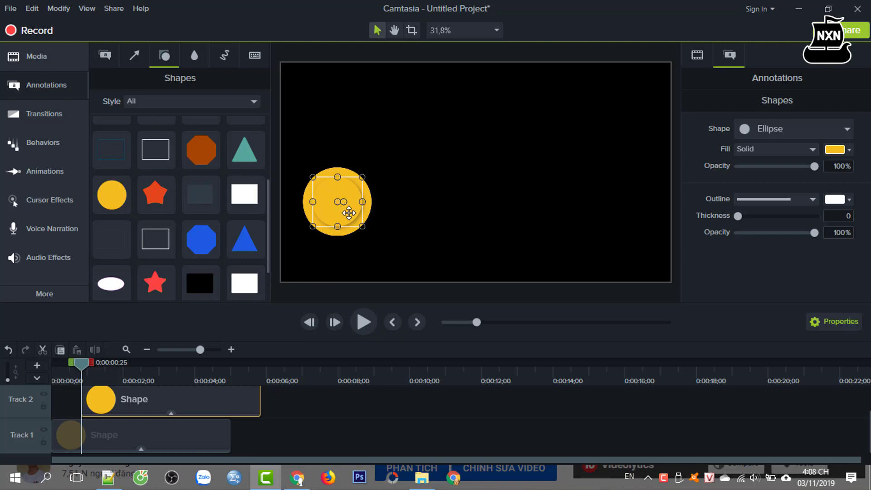
left_click_drag(363, 177, 379, 173)
left_click_drag(354, 217, 353, 218)
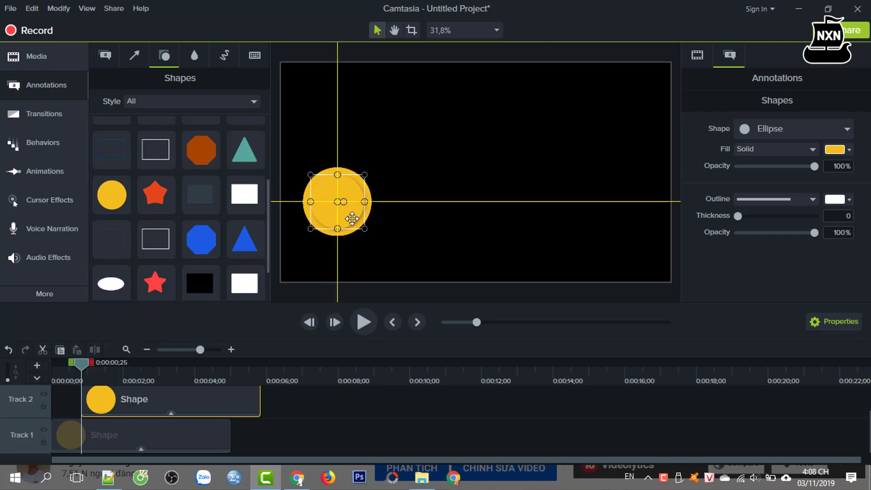
left_click(399, 260)
- Apply the Scale behavior to the inner circle on Track 2
left_click(135, 396)
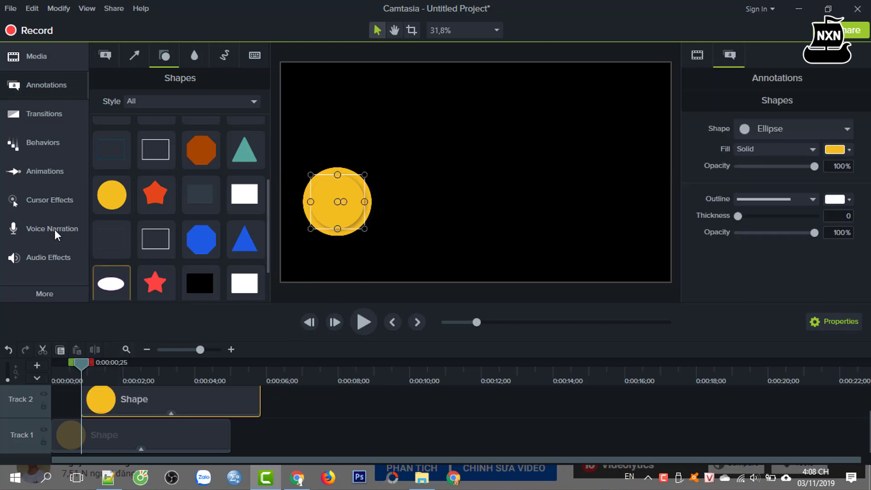
left_click(31, 147)
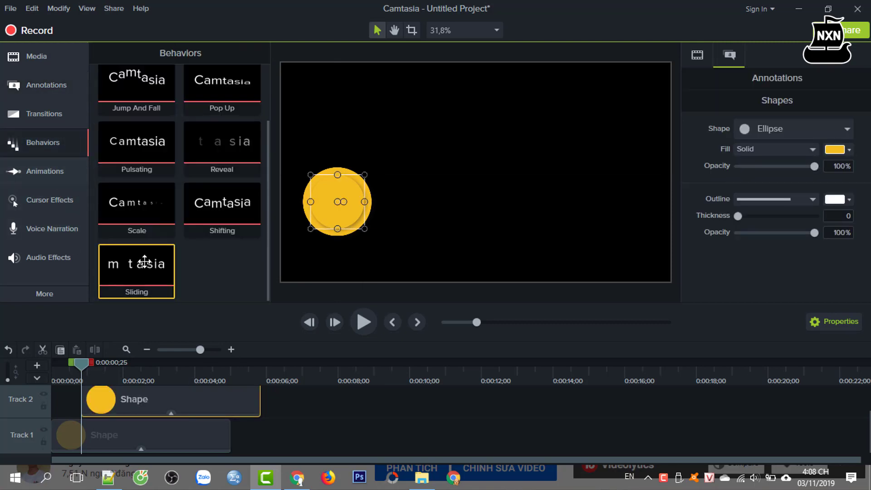
right_click(138, 213)
left_click(152, 220)
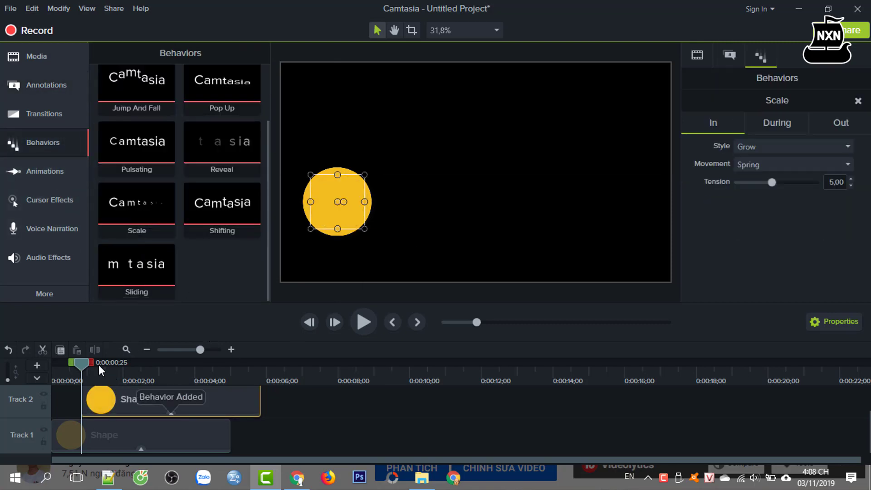
- Play back both circle animations from the start of the timeline
left_click_drag(82, 363, 23, 368)
left_click(364, 322)
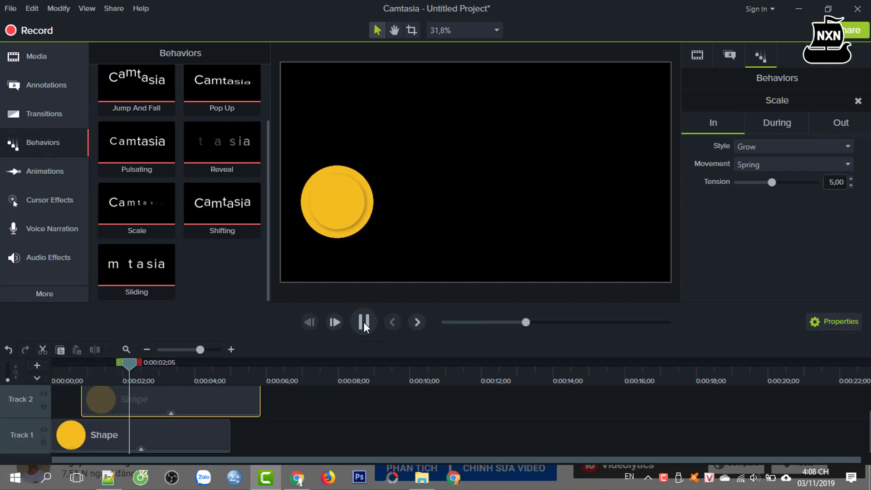
left_click(364, 322)
- Shift the Track 2 circle clip earlier so it starts just after the Track 1 clip, and return the playhead to the start
left_click_drag(182, 393, 162, 391)
left_click(165, 430)
key("ctrl+Home")
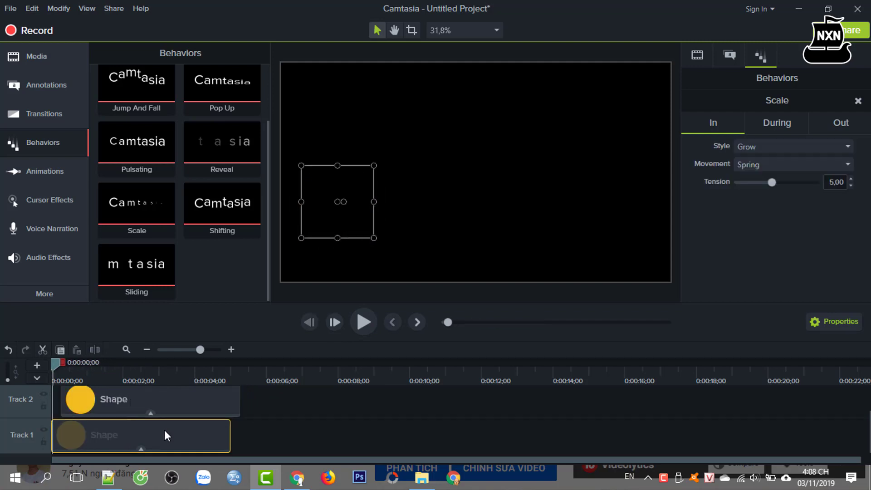
left_click(155, 399)
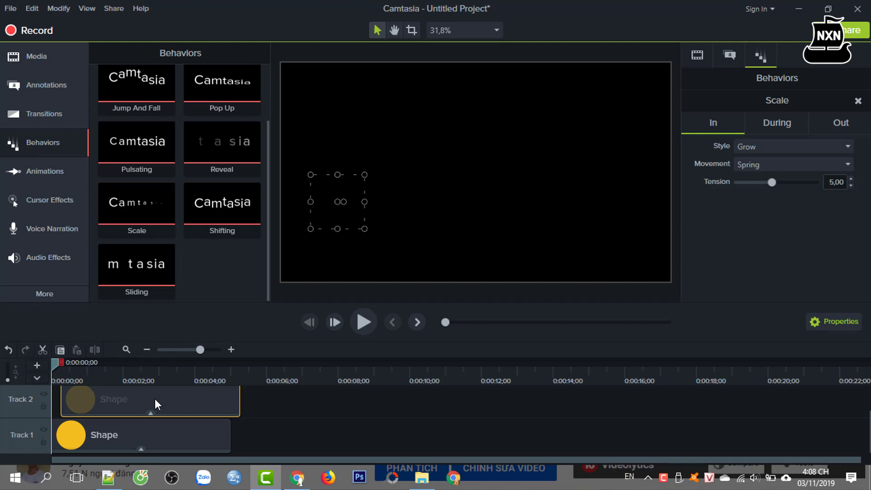
- Preview the two circles briefly, and add a third yellow circle centred on them, starting at 0:00:00;08
key("space")
key("space")
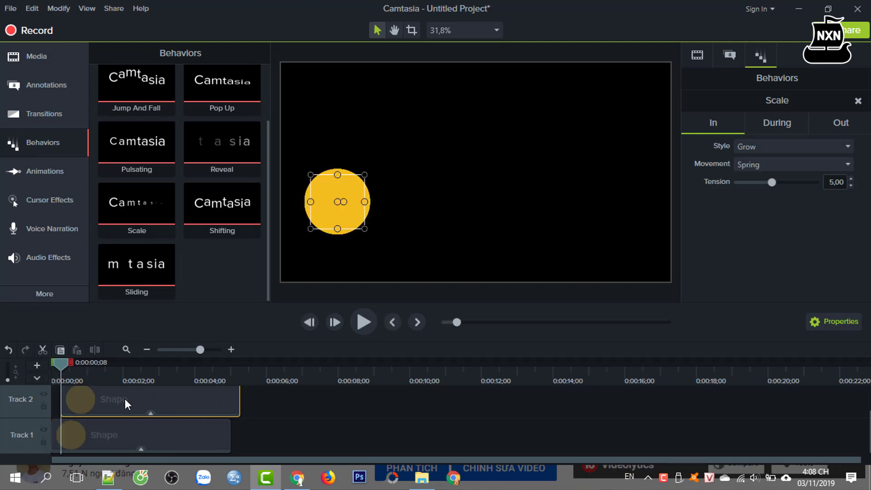
scroll(125, 399, "up", 1)
left_click(32, 83)
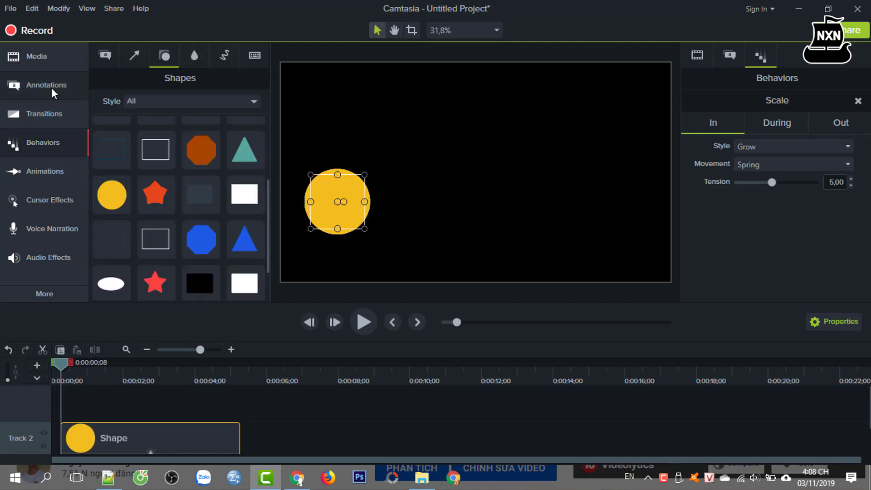
mouse_move(143, 208)
left_mouse_down()
mouse_move(346, 221)
mouse_move(340, 205)
left_mouse_up()
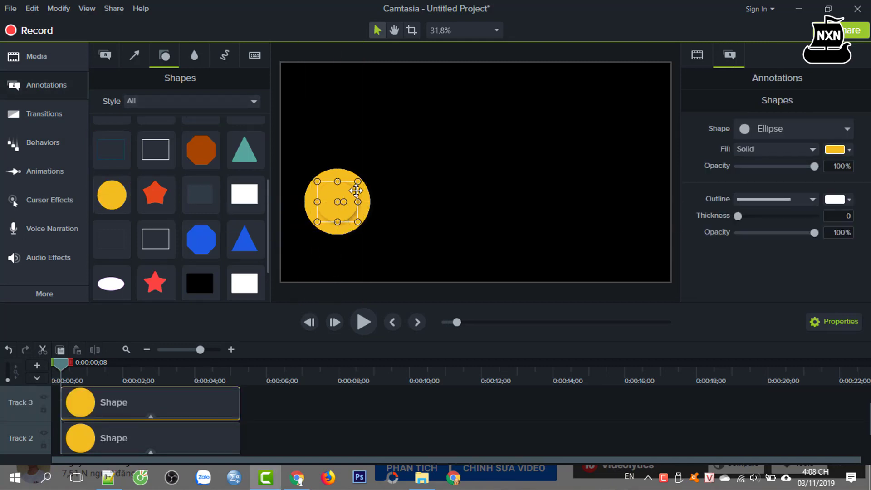
- Play back the three stacked circles from the start of the timeline
left_click(51, 366)
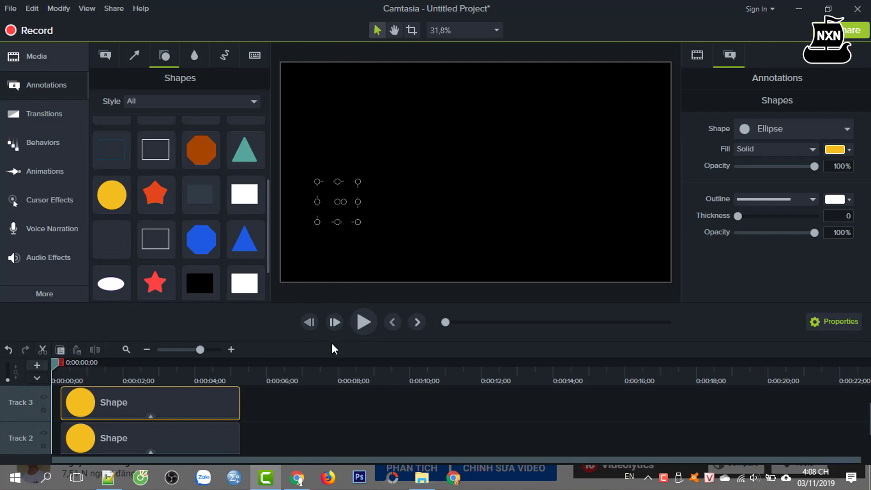
left_click(366, 320)
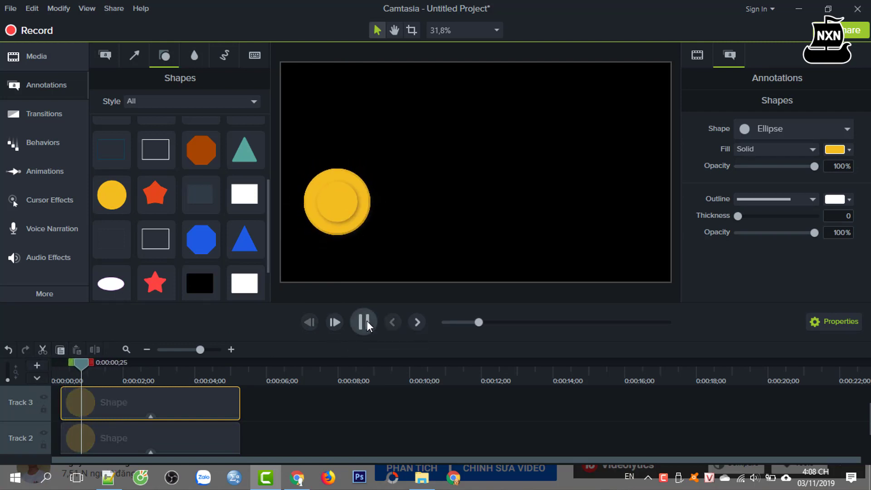
left_click(367, 320)
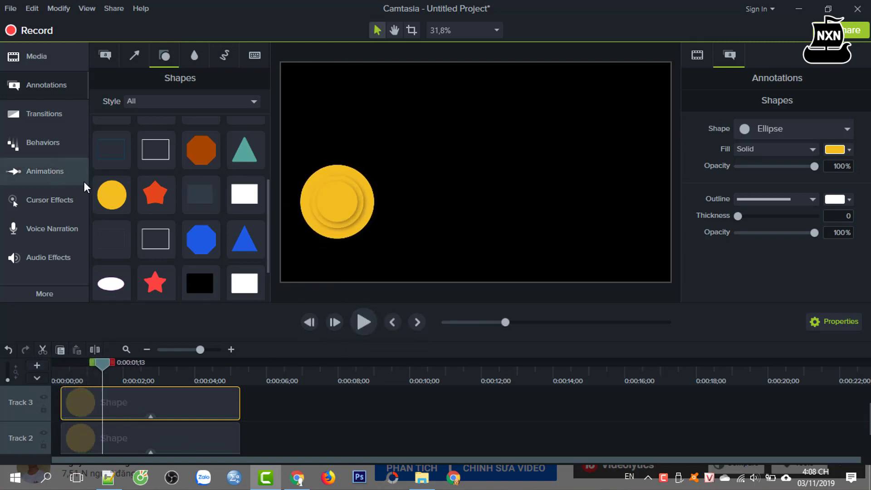
- Apply the Scale behavior to the new circle on Track 3
left_click(45, 142)
right_click(132, 210)
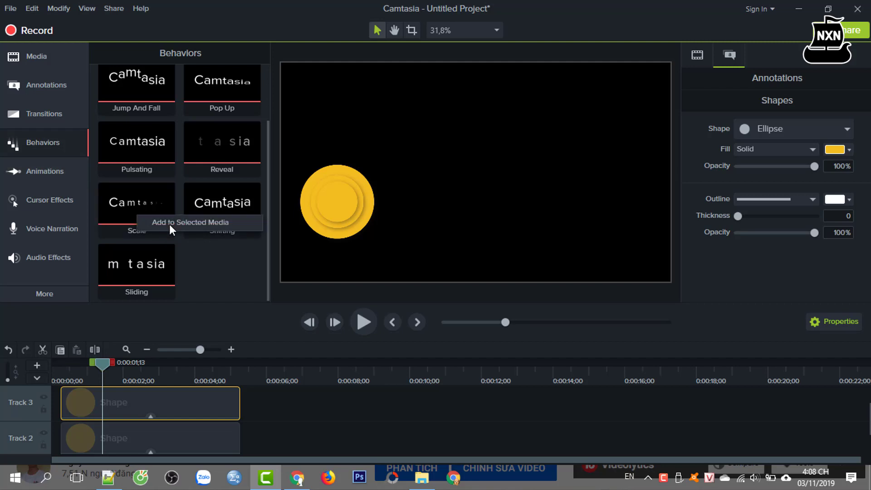
left_click(200, 224)
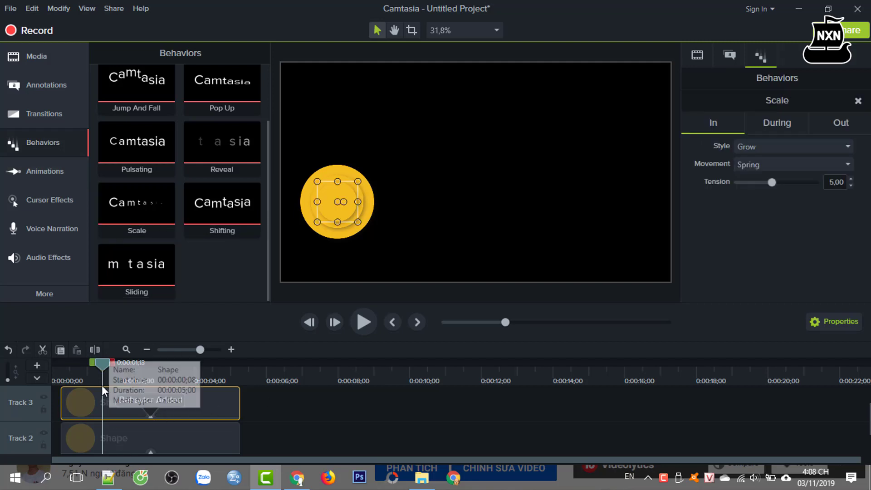
- Play back the timeline from the start to check the Track 3 circle's Scale behavior
left_click_drag(101, 385, 32, 372)
left_click(358, 328)
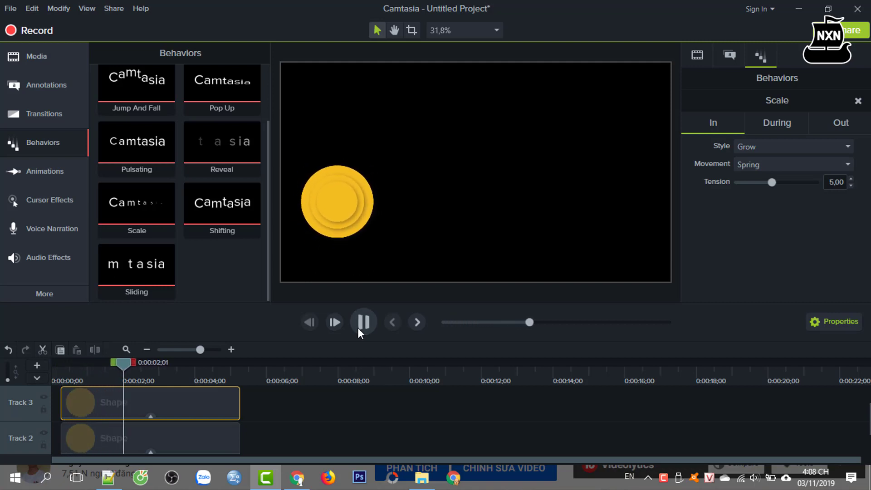
left_click(359, 328)
- Scale the Track 2 circle to 120,8% and the Track 3 circle to 133,3%
left_click(334, 219)
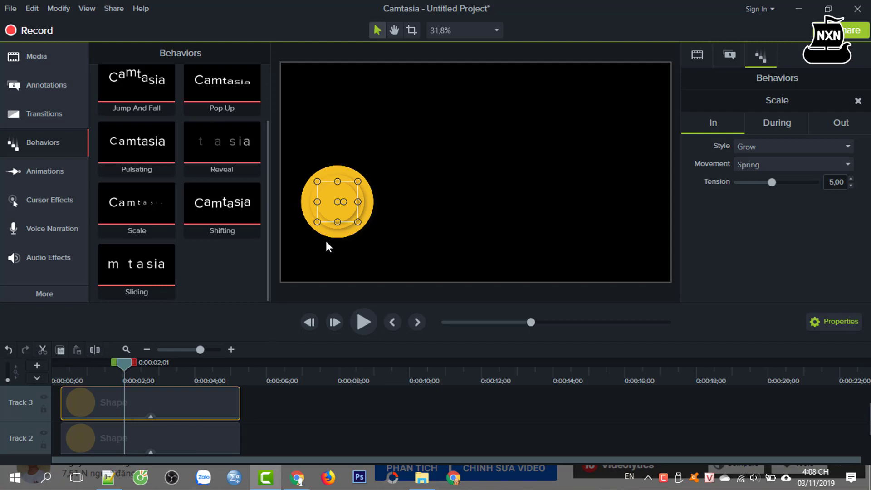
left_click(198, 433)
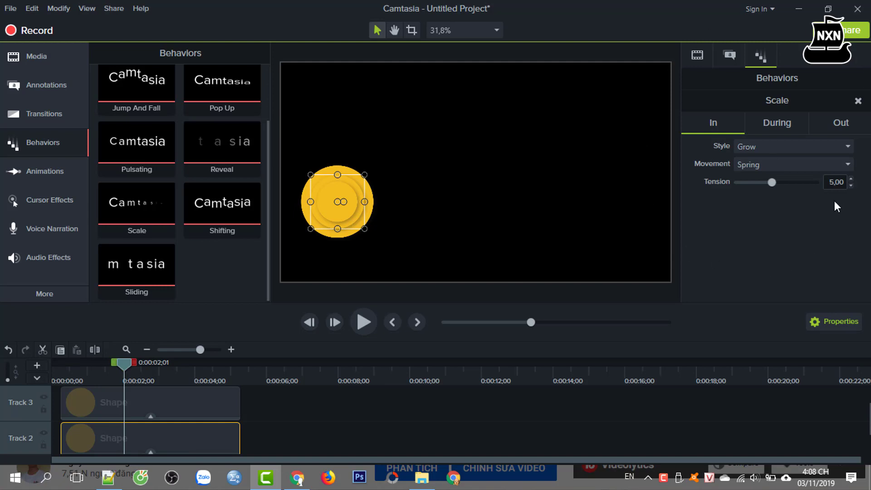
left_click(699, 54)
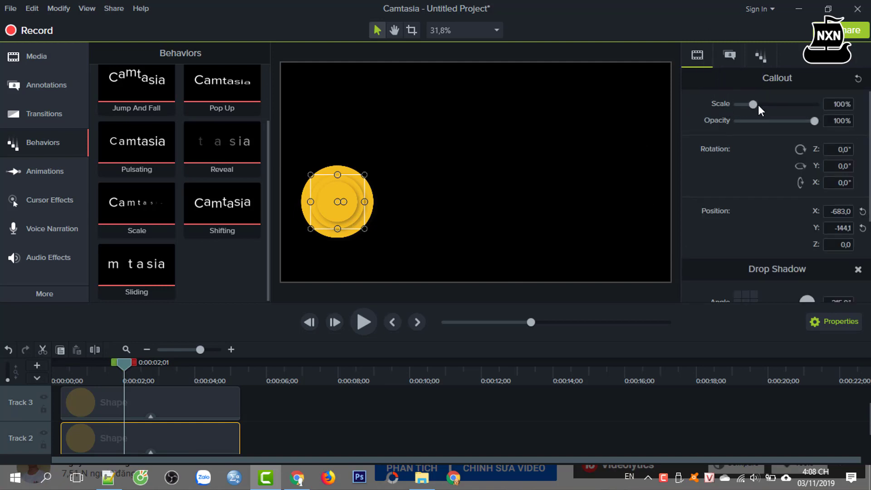
left_click_drag(756, 103, 759, 105)
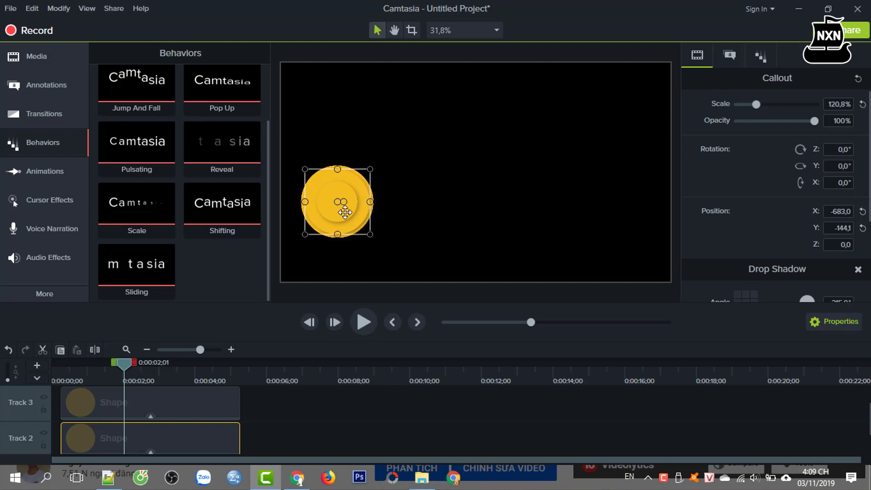
left_click(142, 404)
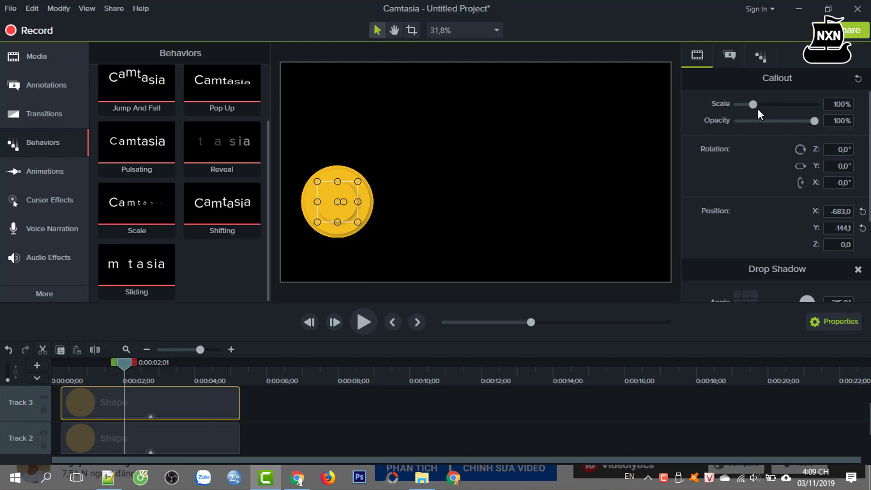
left_click_drag(756, 106, 760, 106)
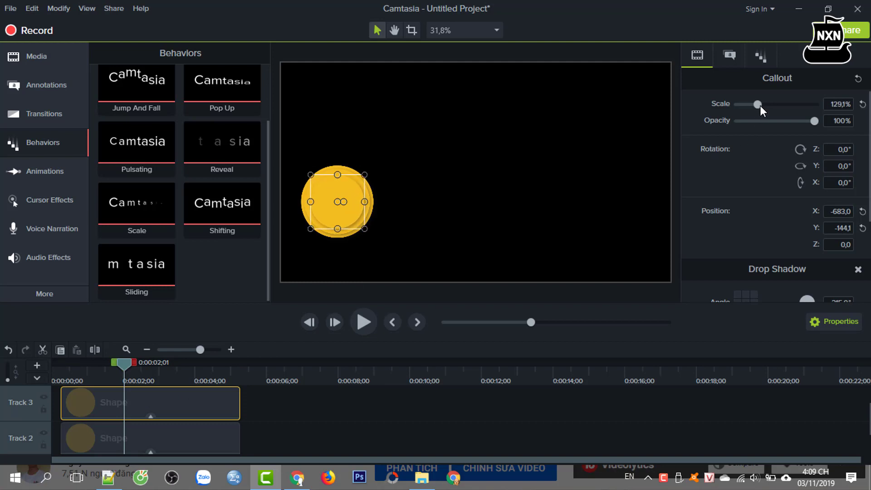
- Play back the circle animation with the enlarged Track 2 and Track 3 circles
left_click(61, 369)
left_click(364, 323)
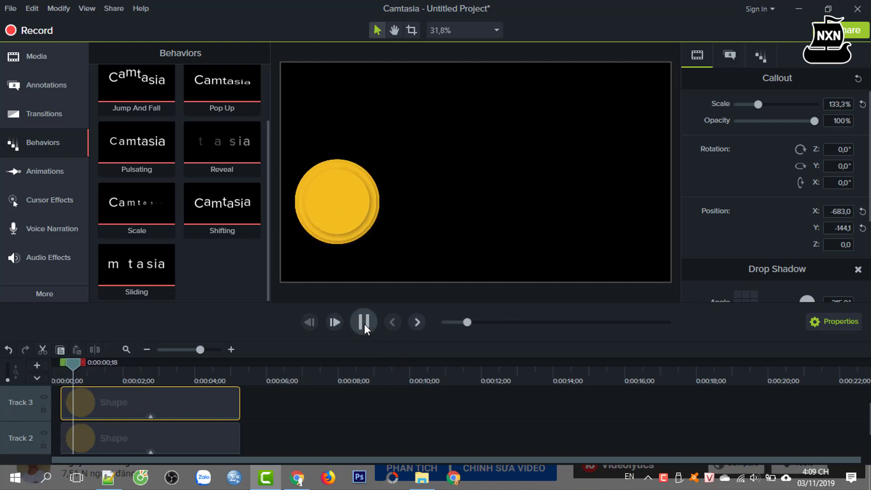
key("space")
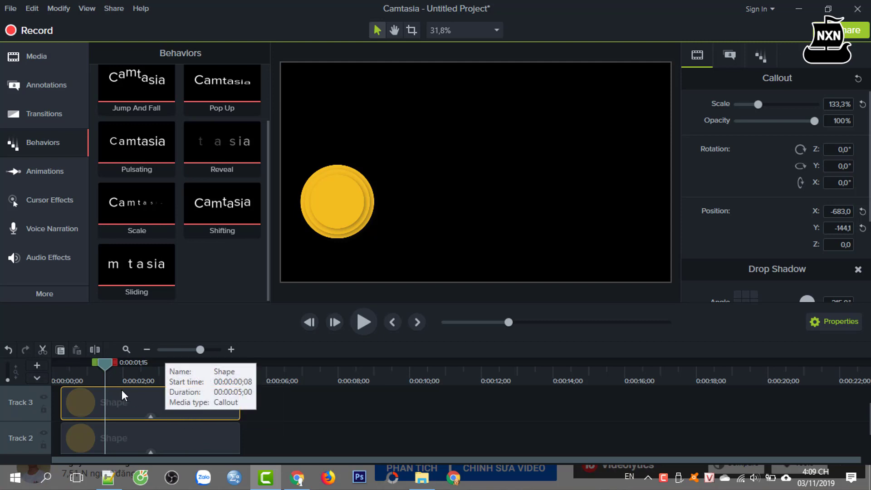
left_click(338, 200)
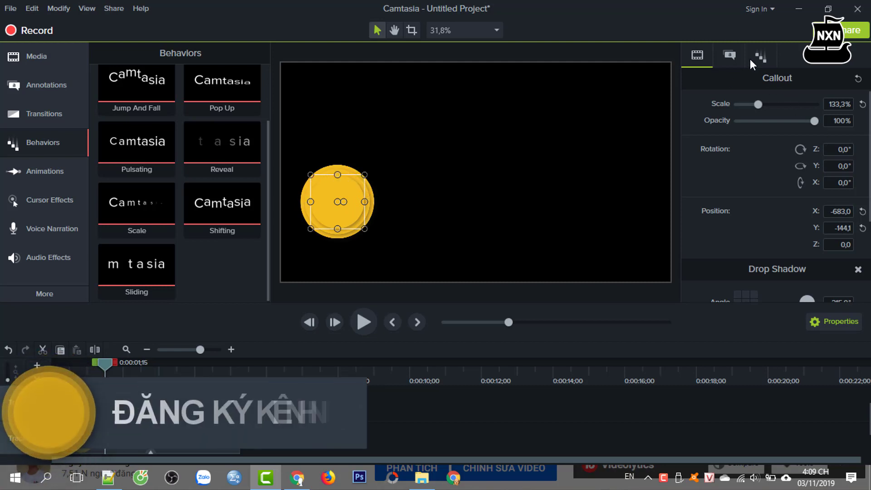
left_click(729, 56)
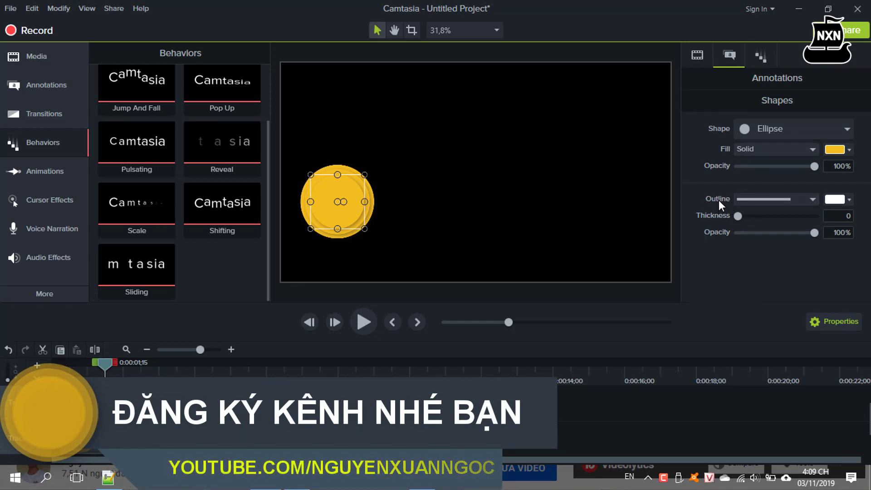
left_click(849, 202)
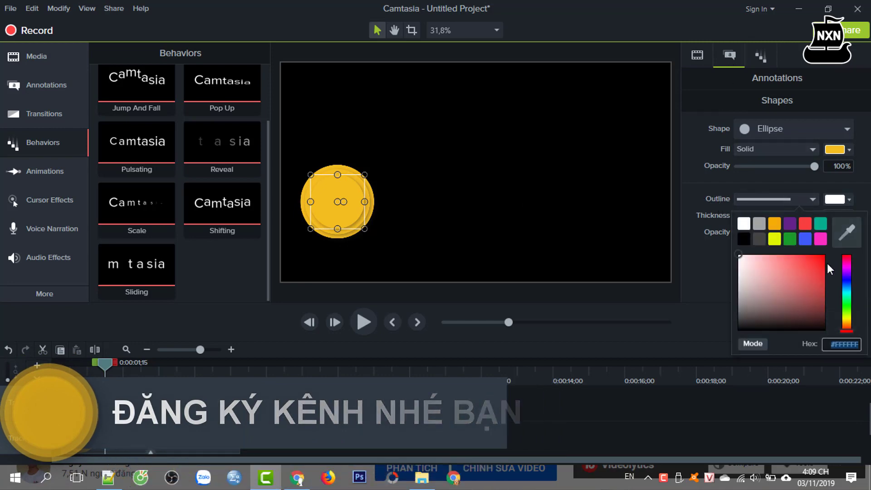
left_click(511, 204)
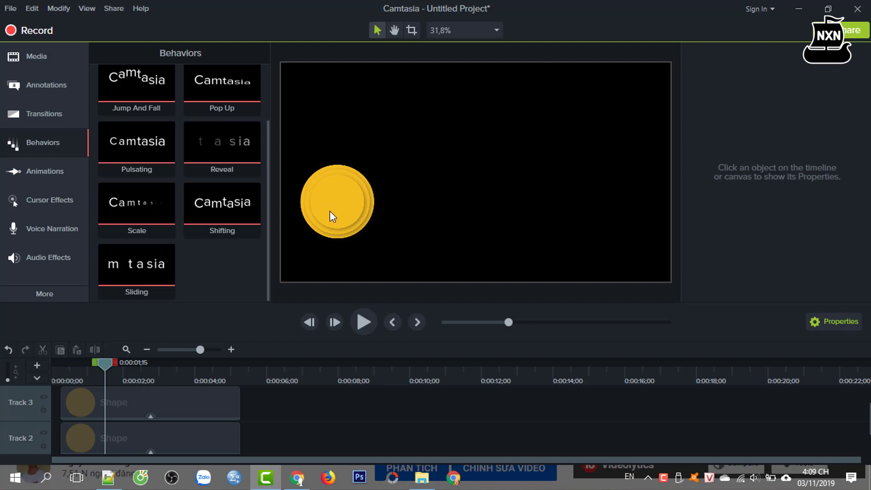
- Add a fourth yellow circle centred on the stacked circles, starting together with the Track 2 clip
left_click_drag(99, 366, 50, 378)
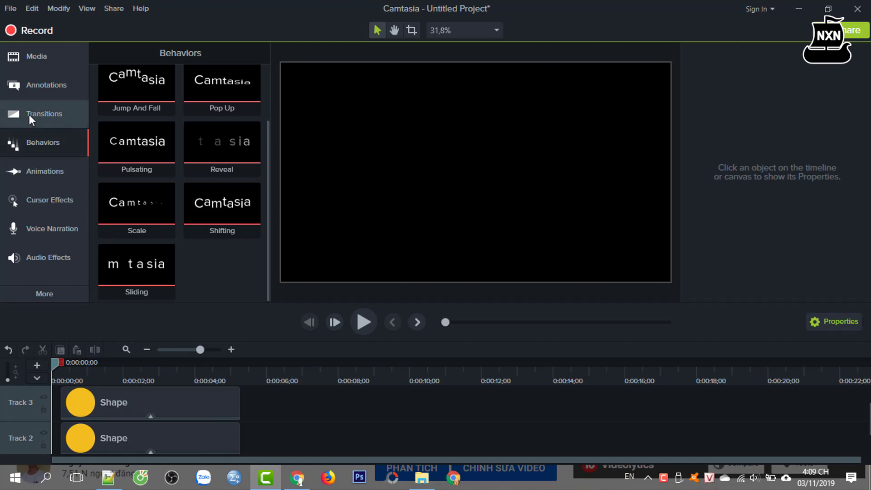
left_click(34, 89)
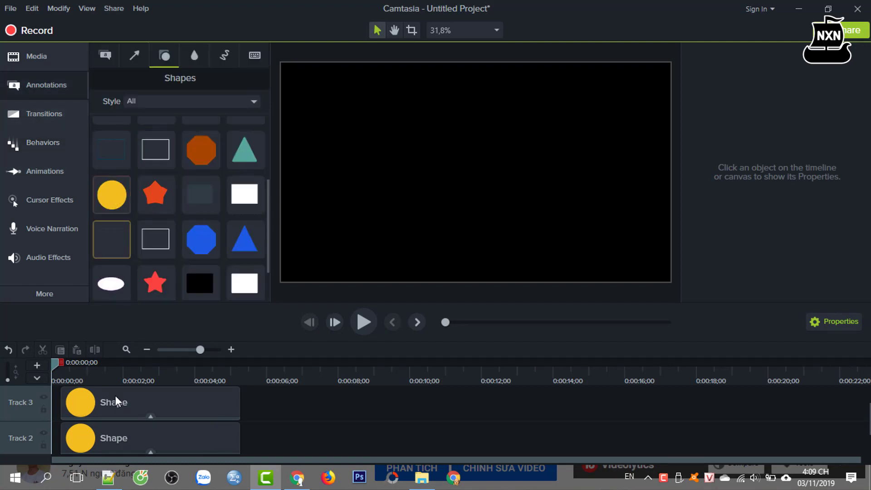
left_click(111, 435)
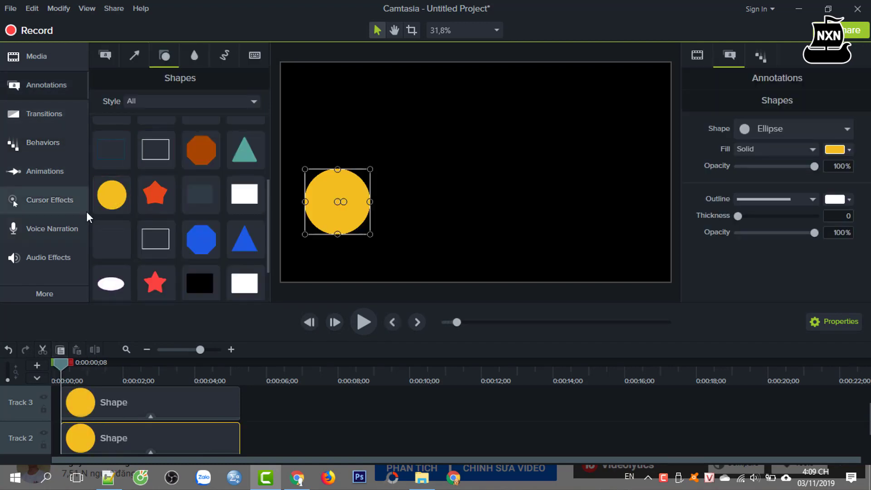
left_click_drag(128, 196, 340, 207)
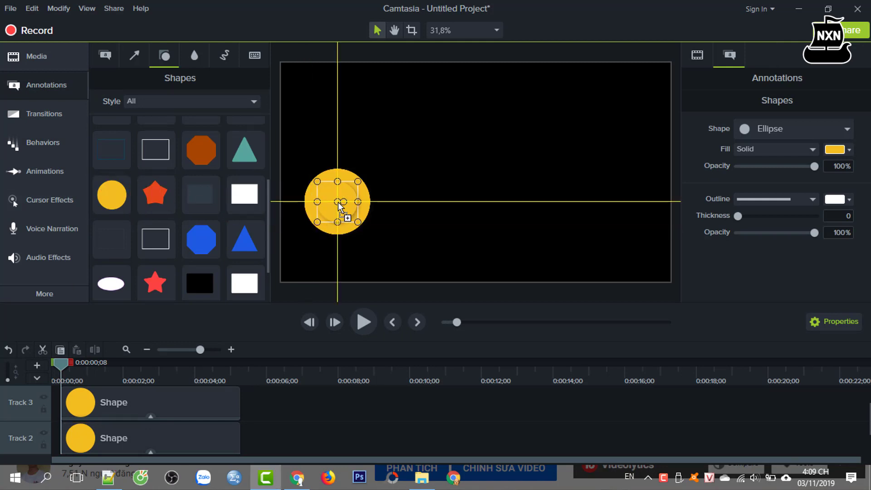
left_click_drag(340, 206, 340, 206)
left_click_drag(340, 207, 339, 206)
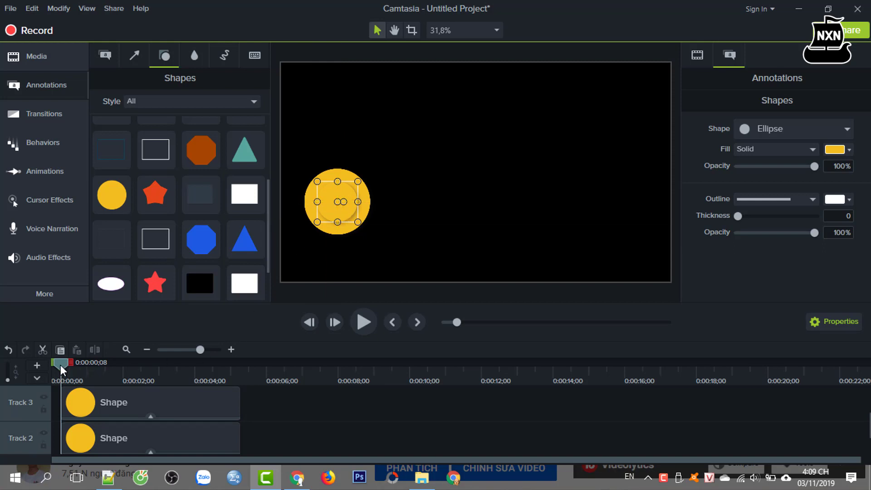
- Scale the Track 4 circle to 120,8% and shift its clip slightly so that it starts at 0:00:00;09
left_click_drag(61, 365, 72, 363)
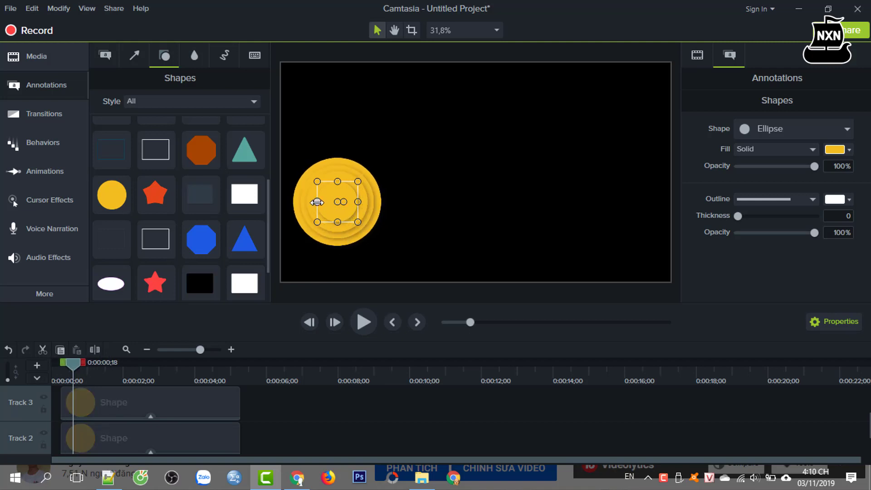
scroll(109, 404, "up", 2)
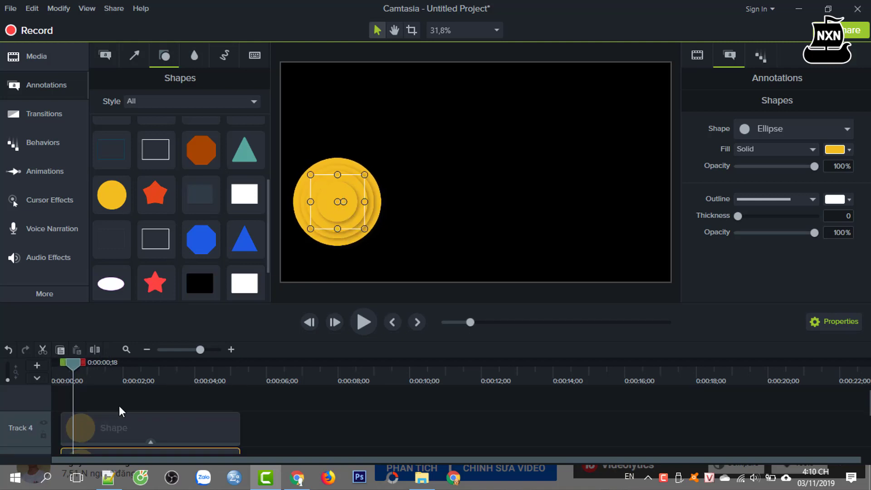
left_click(124, 418)
left_click_drag(123, 424, 121, 424)
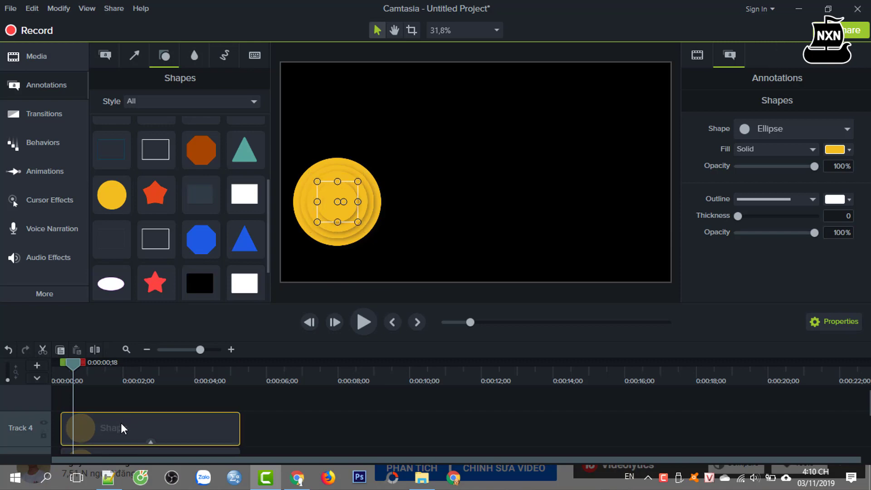
left_click(698, 56)
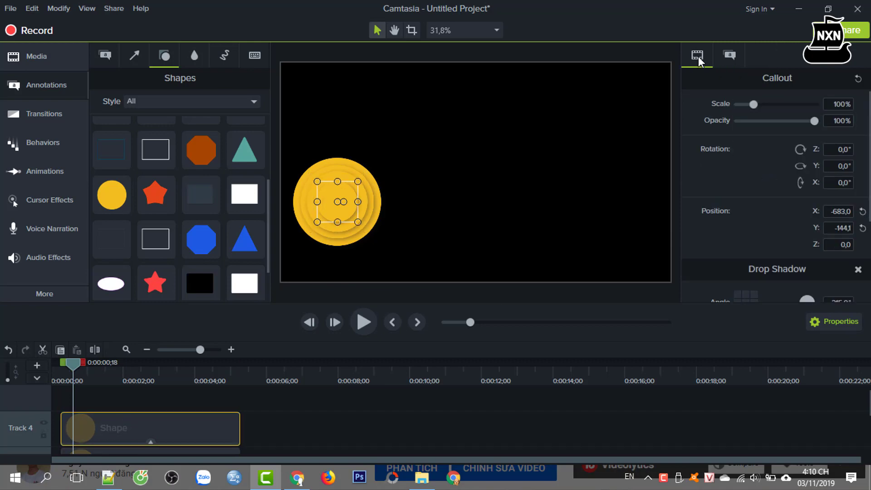
left_click_drag(754, 107, 756, 105)
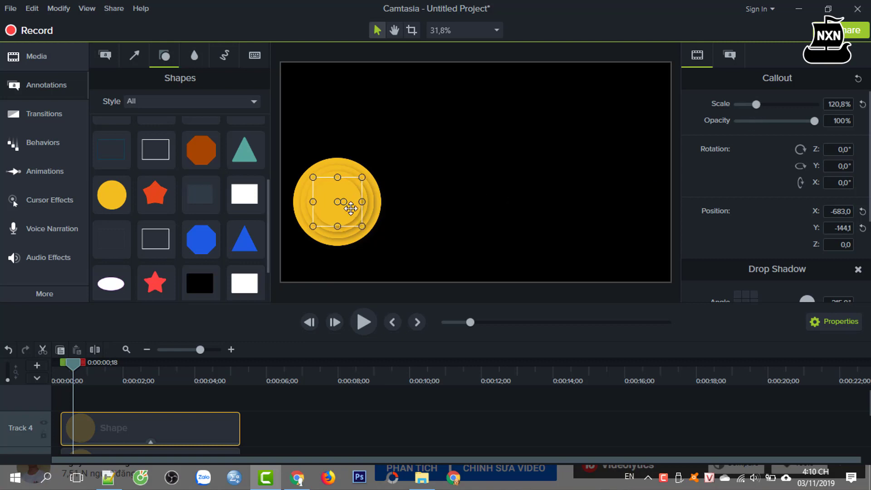
left_click_drag(75, 433, 105, 425)
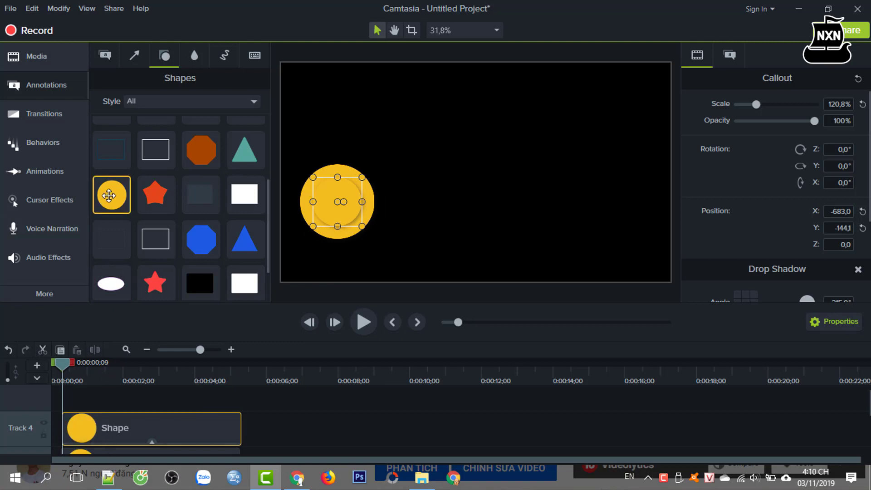
- Add two more yellow circles centred on the stack, with the topmost scaled to 75,1%, and play back the animation
left_click_drag(112, 195, 343, 204)
left_click_drag(111, 195, 749, 106)
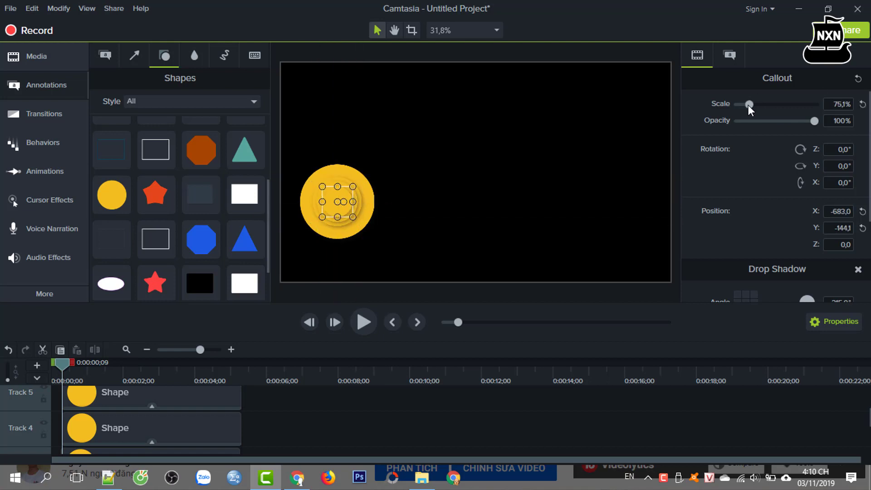
left_click(363, 323)
left_click(363, 322)
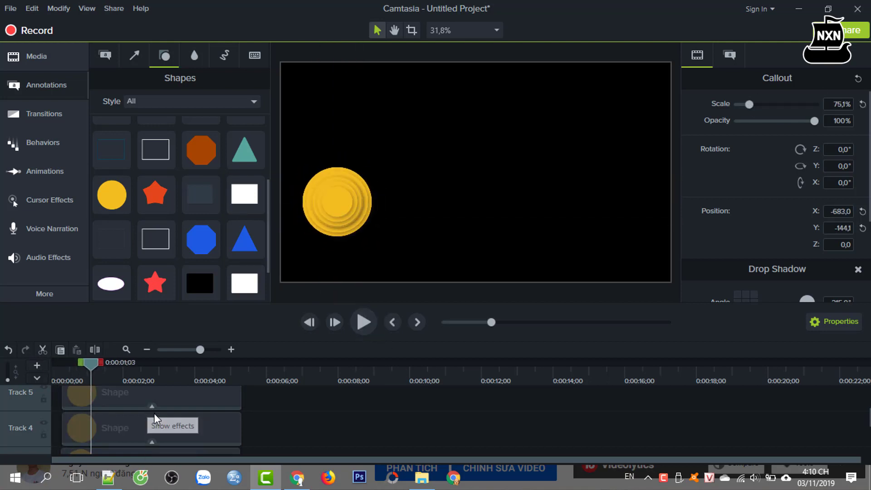
- Apply the Scale behavior to the Track 4 circle clip
scroll(155, 413, "up", 1)
left_click(154, 418)
left_click(43, 142)
left_click_drag(142, 230, 167, 453)
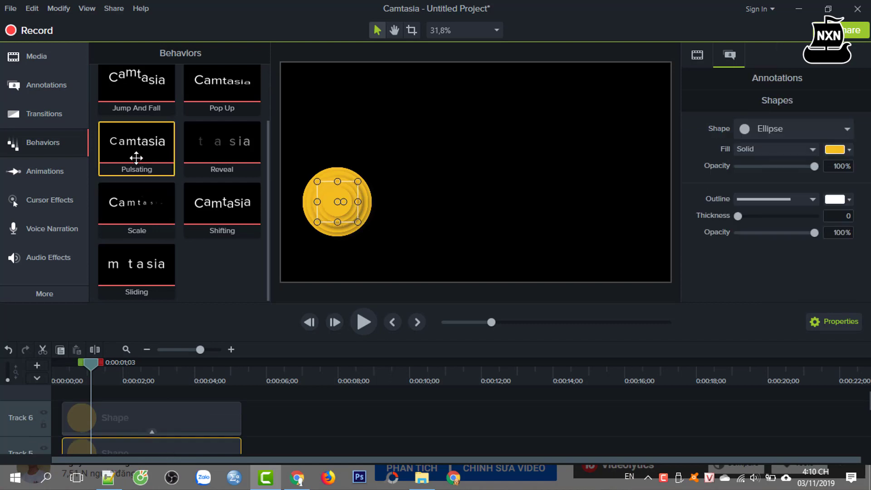
scroll(129, 427, "down", 2)
right_click(130, 428)
left_click(152, 442)
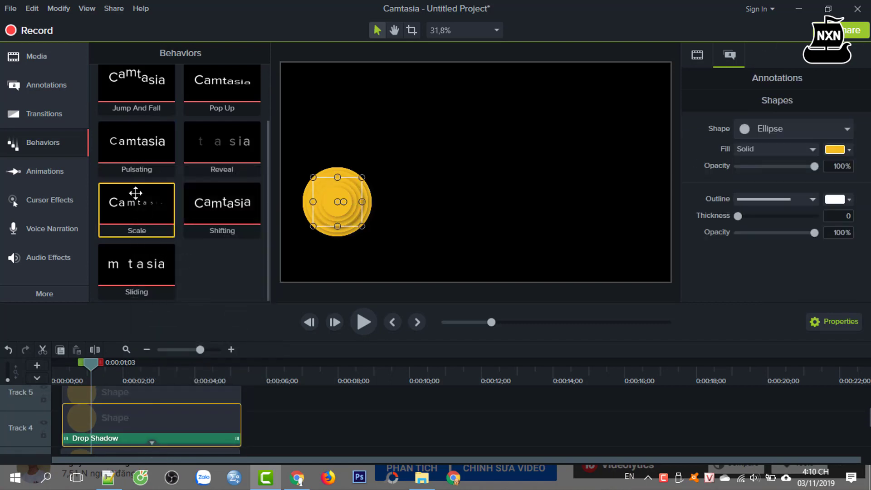
double_click(152, 213)
- Play back the circle animation from the start and stop at 0:00:01;17
left_click_drag(83, 366, 52, 367)
left_click(364, 323)
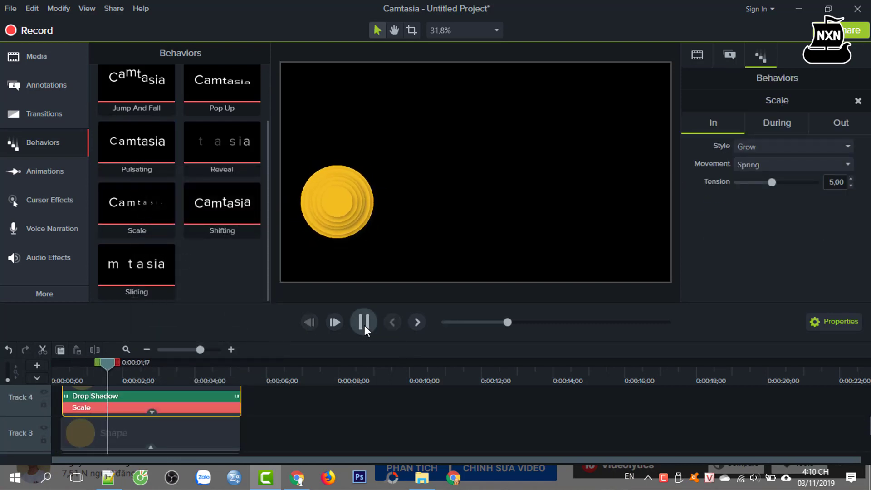
left_click(364, 324)
left_click(399, 241)
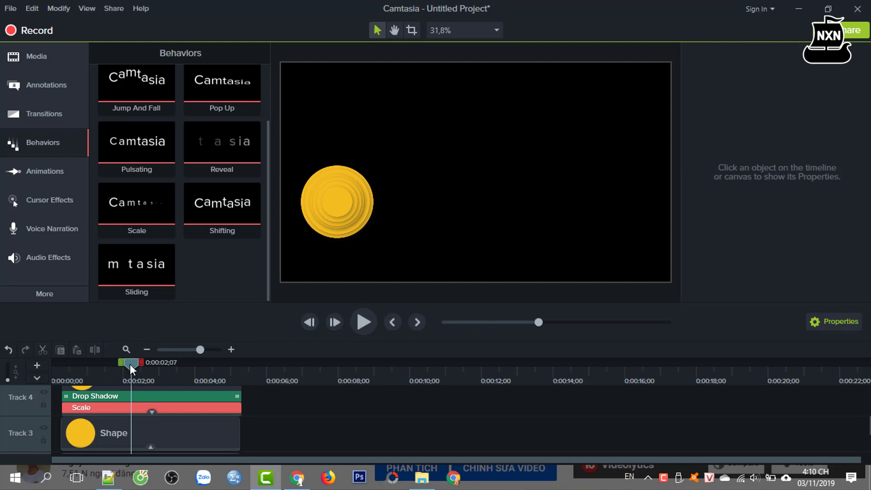
left_click(364, 324)
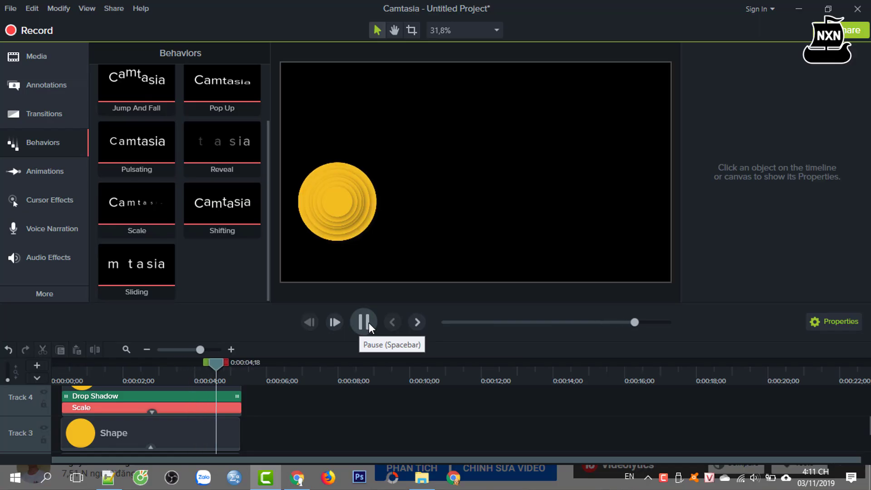
left_click(366, 324)
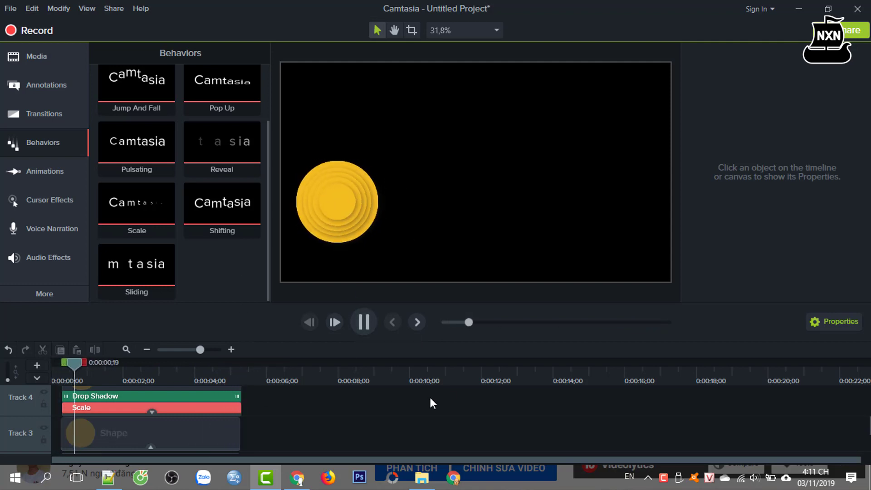
left_click(361, 331)
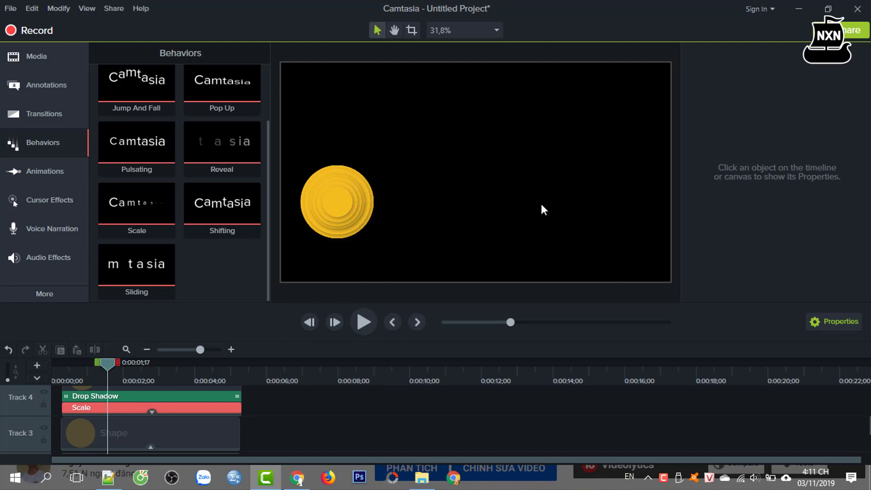
- Add a dark navy rectangle from the shapes library over the outer edge of the circle stack
left_click(38, 85)
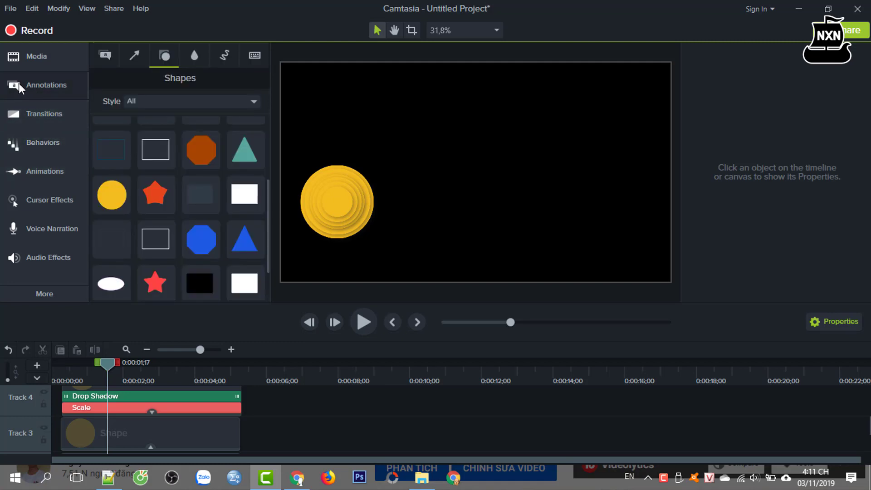
scroll(213, 236, "down", 1)
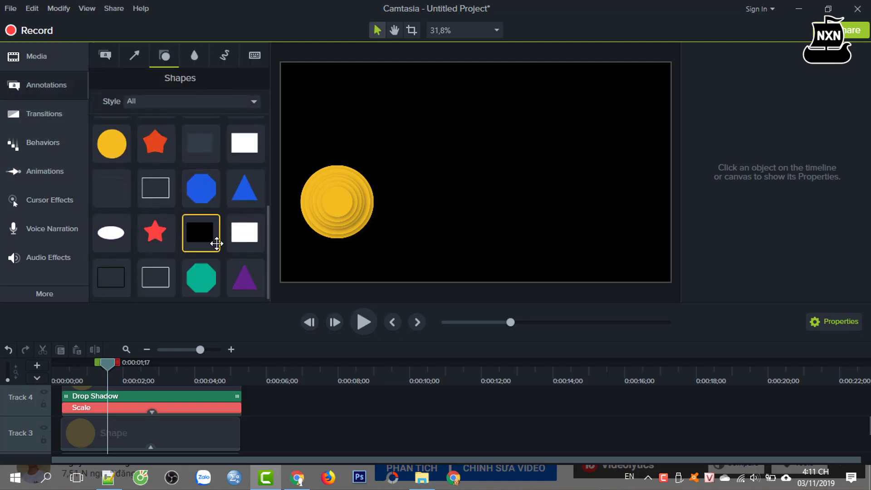
scroll(212, 254, "up", 1)
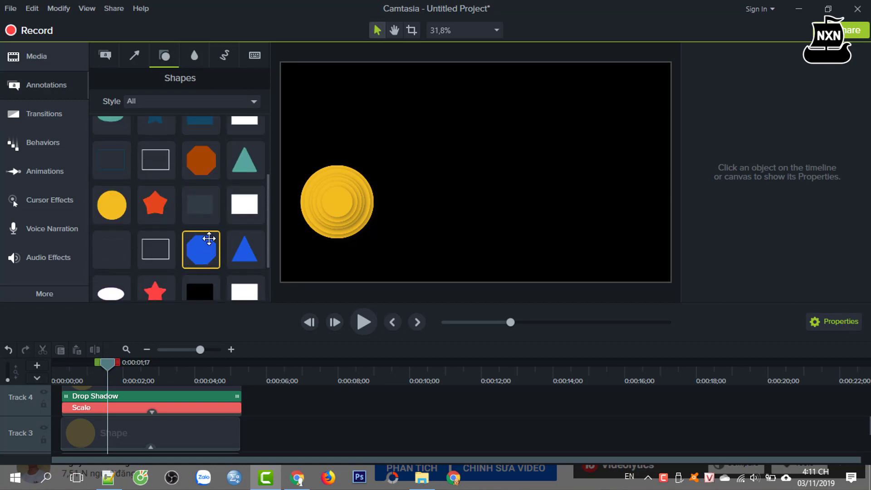
scroll(199, 213, "up", 2)
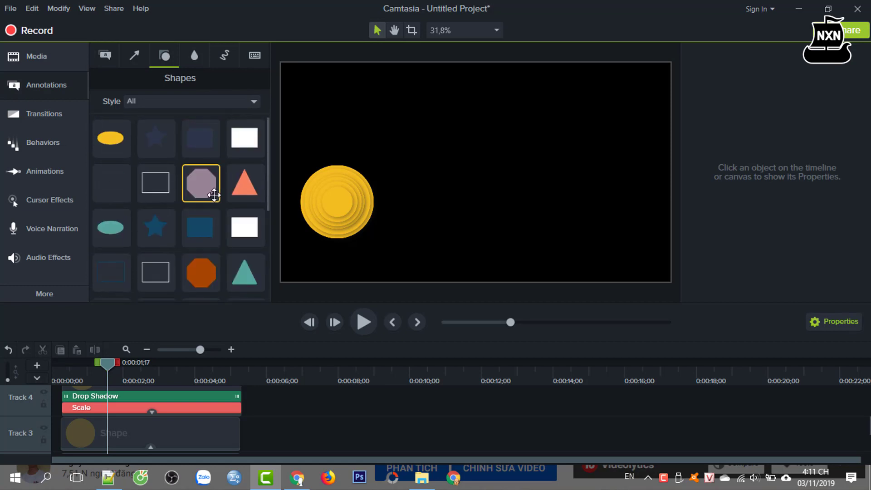
left_click_drag(199, 140, 381, 214)
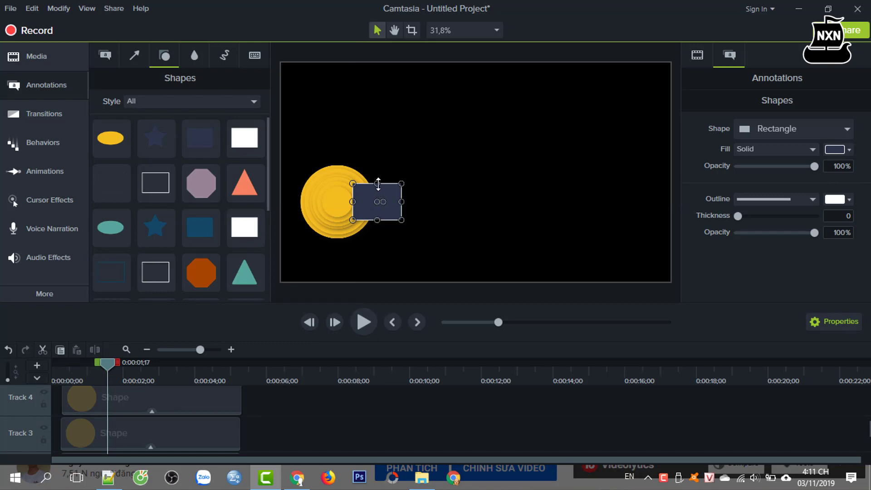
- Align the rectangle vertically with the circles and narrow it to span from the stack's centre to its right edge
left_click_drag(377, 183, 378, 175)
mouse_move(377, 220)
left_mouse_down()
mouse_move(383, 238)
mouse_move(382, 212)
mouse_move(365, 212)
left_mouse_up()
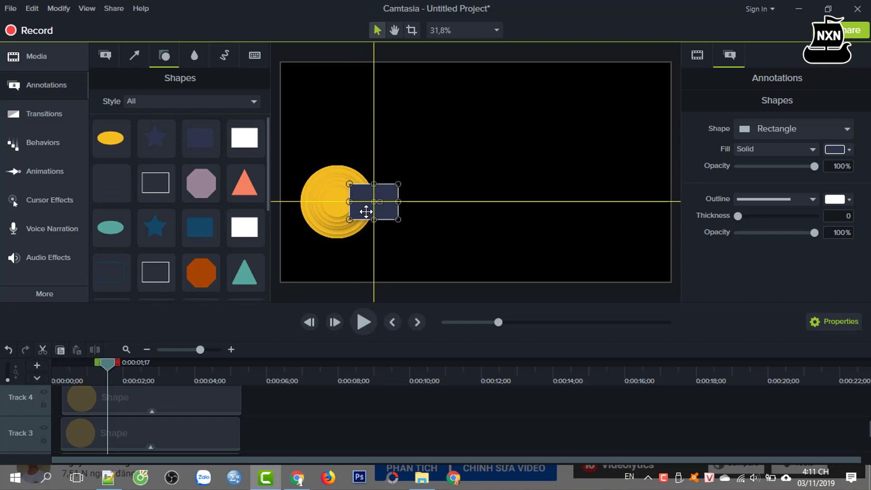
left_click_drag(366, 212, 345, 215)
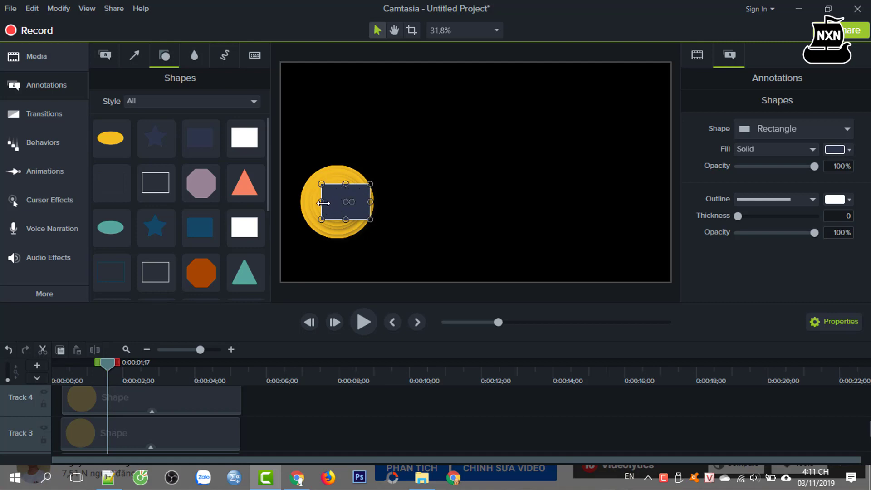
left_click_drag(323, 203, 345, 204)
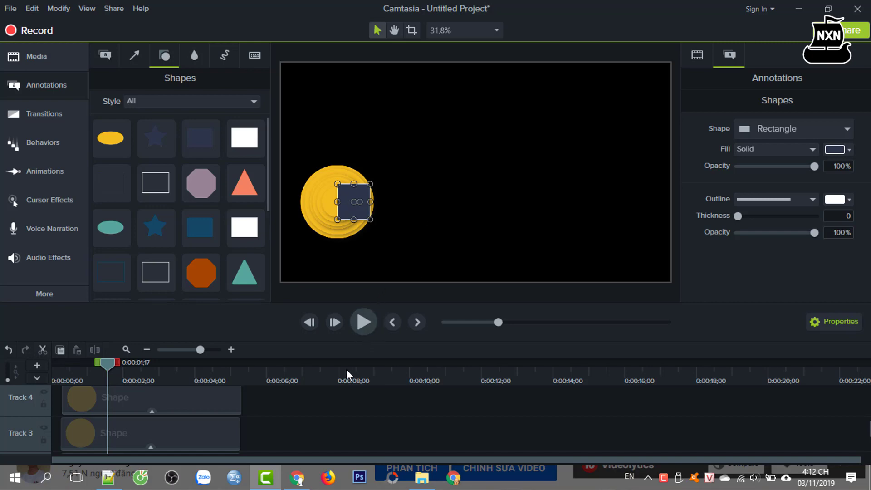
- Insert a new track below Track 1 and move the rectangle clip onto it, behind the circles
scroll(262, 436, "down", 2)
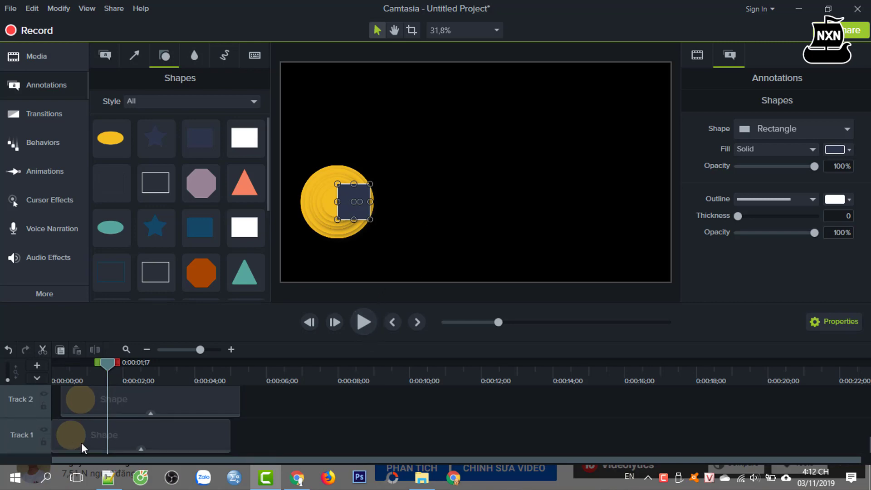
right_click(271, 440)
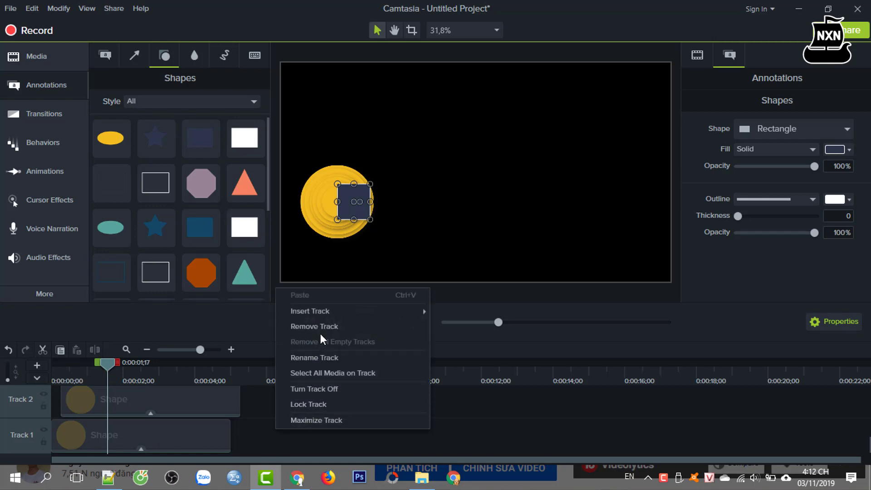
mouse_move(323, 314)
left_click(462, 327)
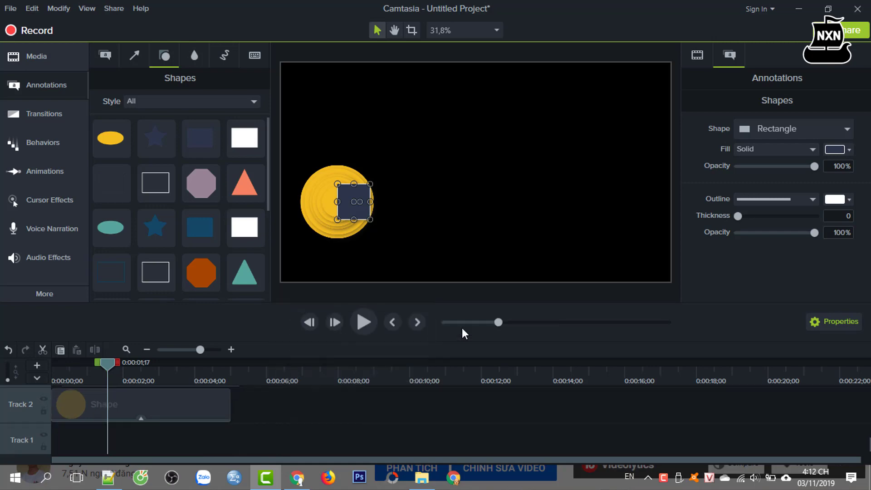
scroll(282, 418, "up", 2)
left_click_drag(203, 414, 173, 434)
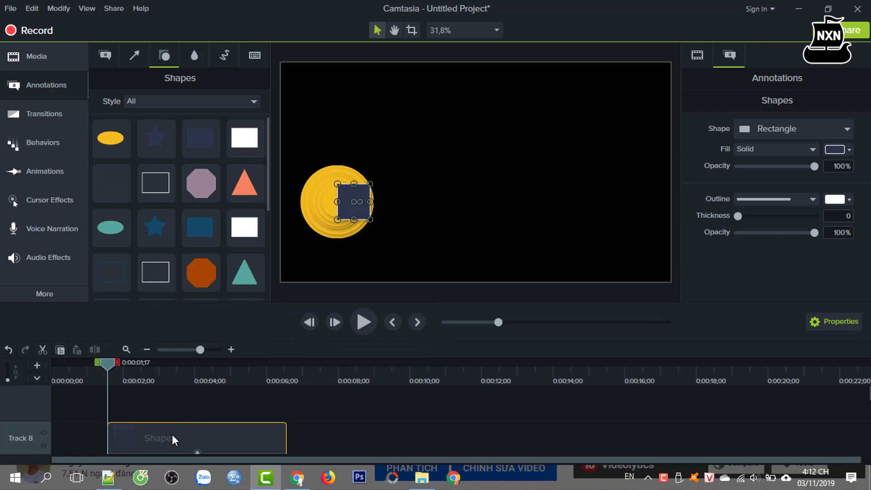
scroll(282, 418, "down", 2)
left_click_drag(272, 435, 195, 434)
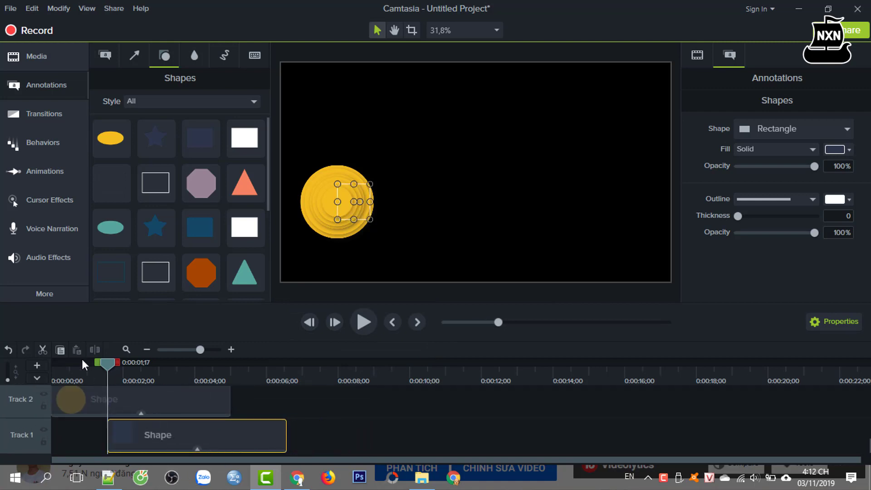
- Set the playhead to 0:00:01;17 and trim the rectangle clip's end to match the Track 2 clip
left_click_drag(105, 366, 107, 399)
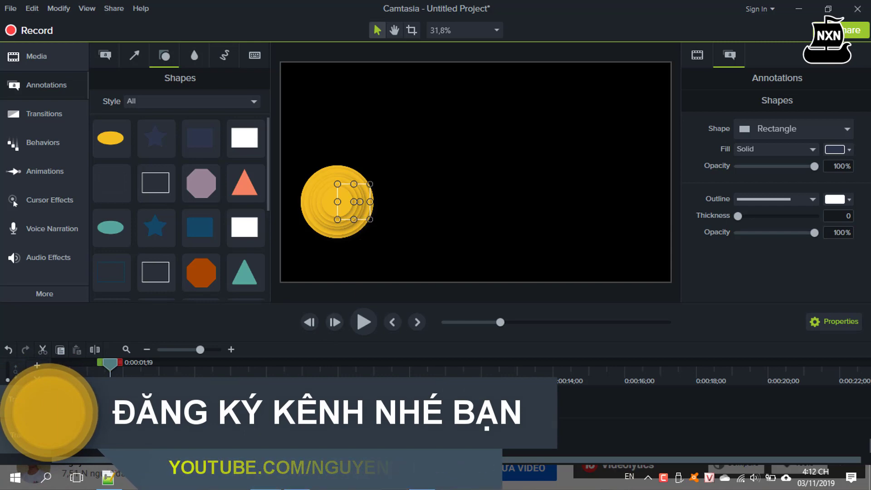
key("ctrl+Left")
key("ctrl+Left")
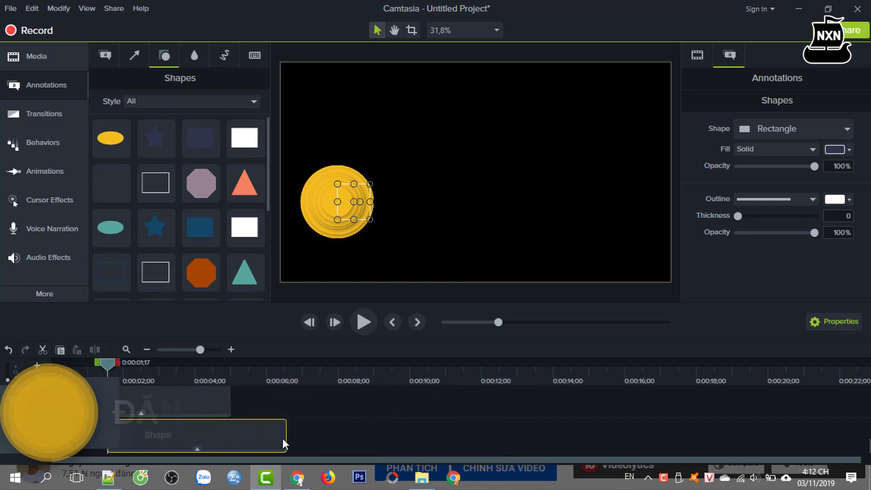
left_click_drag(287, 439, 232, 439)
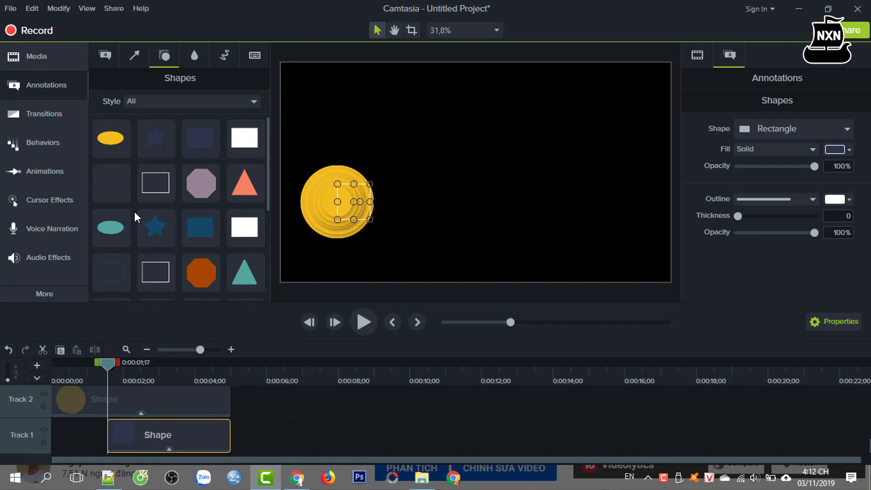
- Add a Custom animation at the start of the rectangle clip
left_click(31, 169)
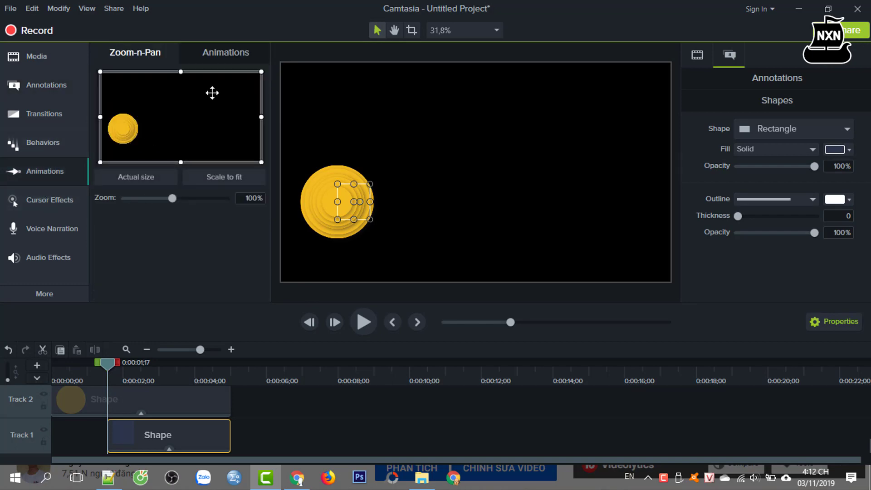
left_click(211, 52)
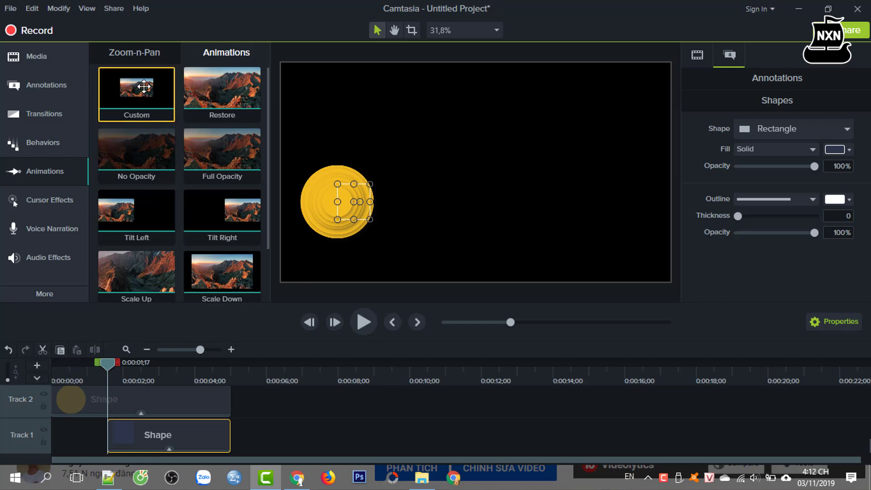
right_click(136, 86)
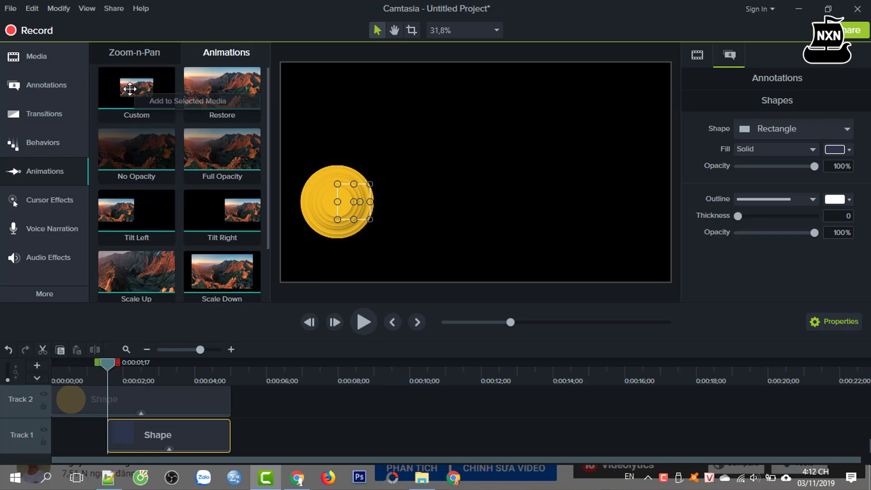
left_click(154, 101)
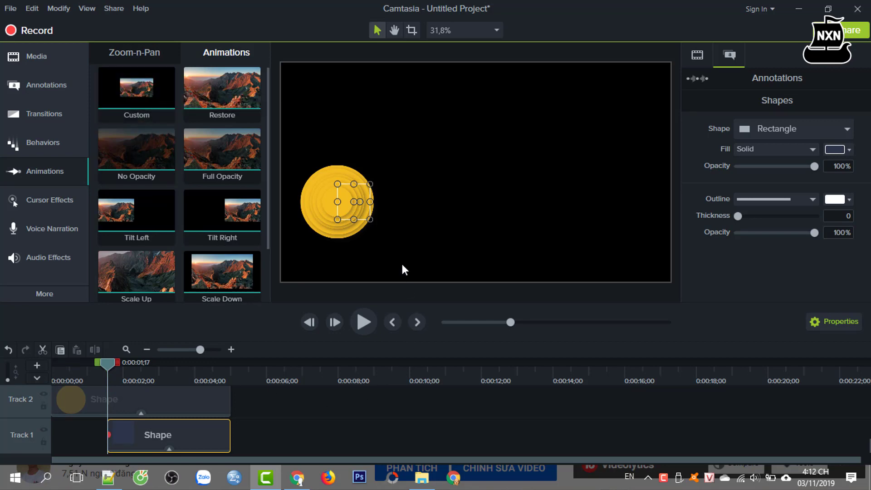
- Stretch the rectangle's right side past the canvas centre and extend its animation to end at 0:00:02;04
left_click_drag(371, 201, 494, 212)
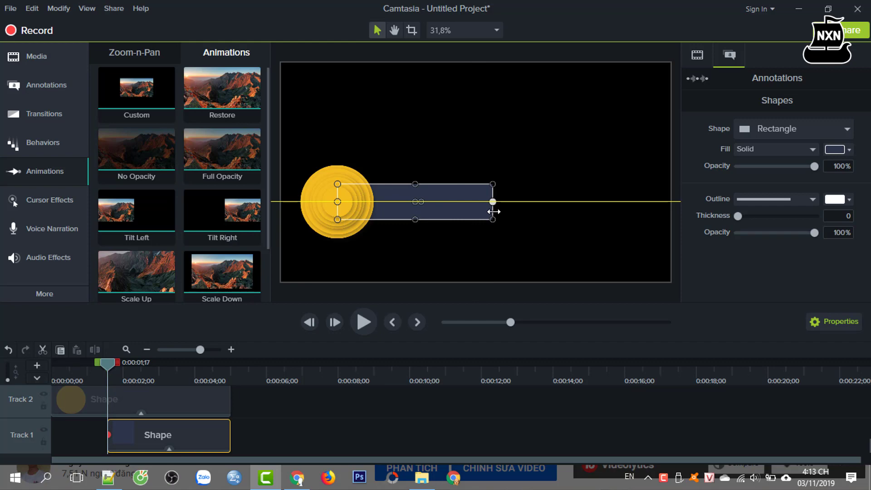
left_click_drag(493, 211, 498, 212)
mouse_move(110, 435)
left_mouse_down()
mouse_move(153, 450)
mouse_move(129, 435)
left_mouse_up()
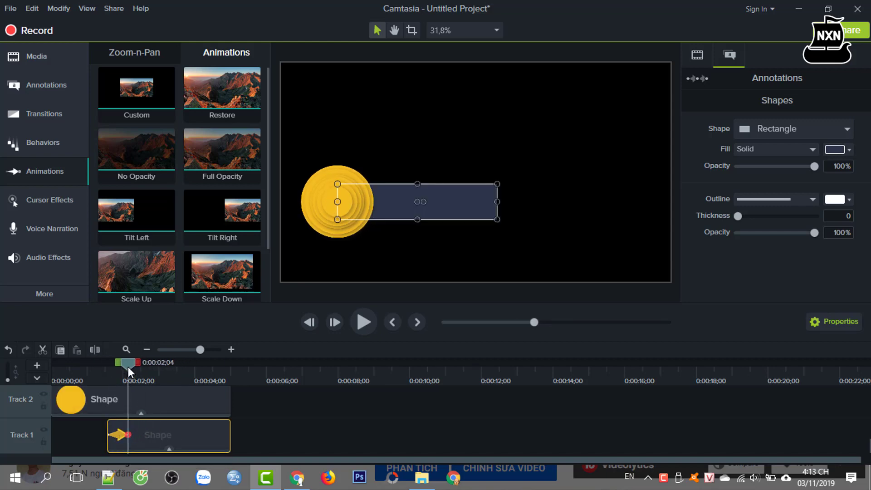
- Play back the rectangle's animation and shift its Track 1 clip to start at 0:00:01;18
left_click(109, 375)
left_click(105, 375)
left_click(366, 323)
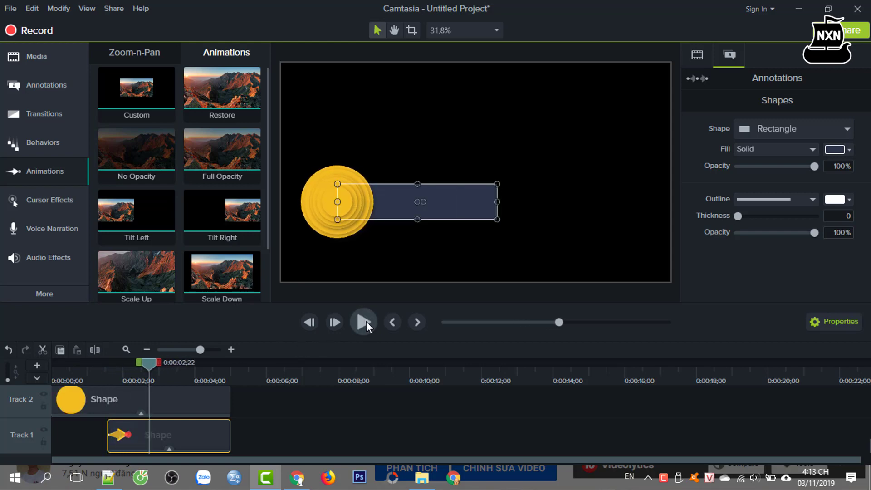
left_click(366, 322)
left_click_drag(174, 437, 176, 443)
left_click(175, 438)
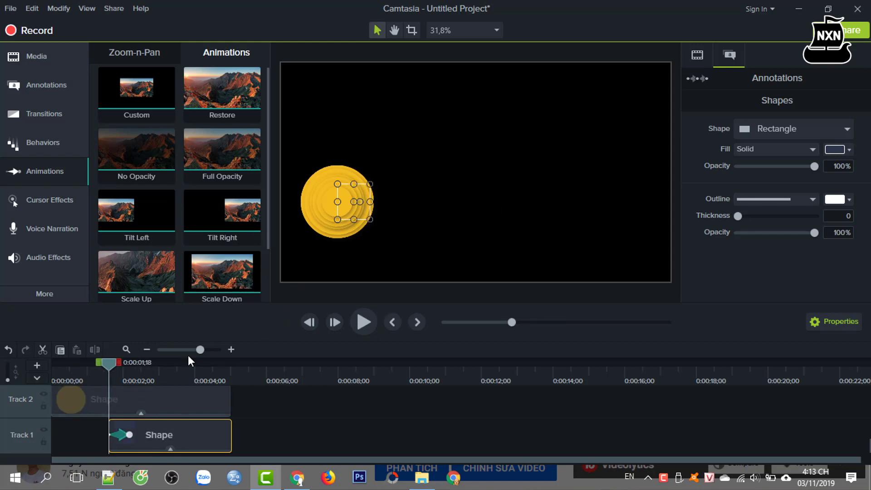
- Play back the banner animation, then shorten the rectangle's animation so that it ends at 0:00:01;28
left_click_drag(102, 366, 31, 366)
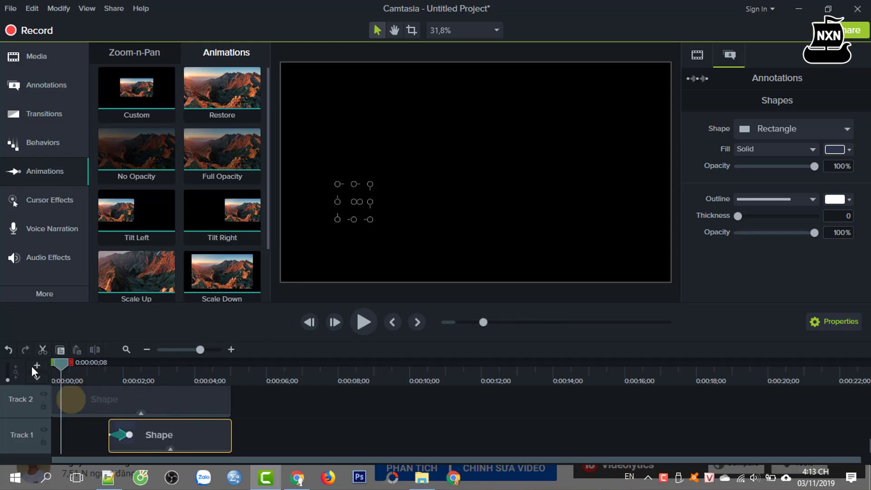
left_click(361, 322)
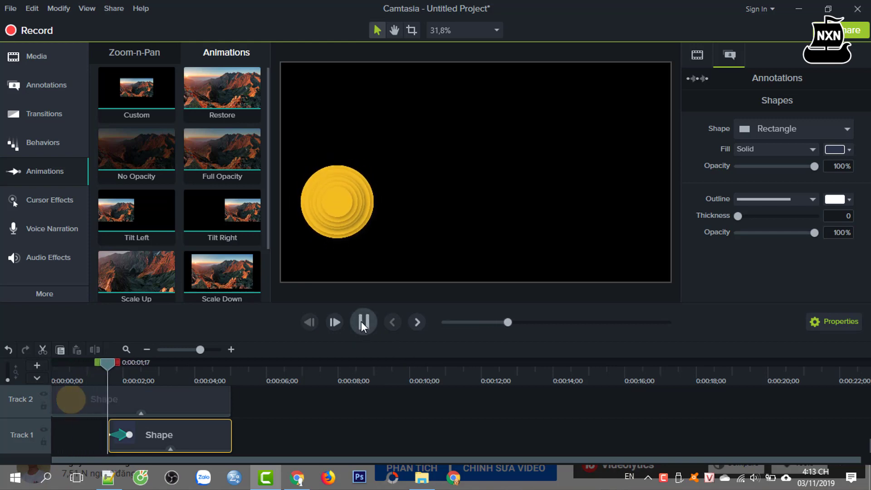
left_click(362, 322)
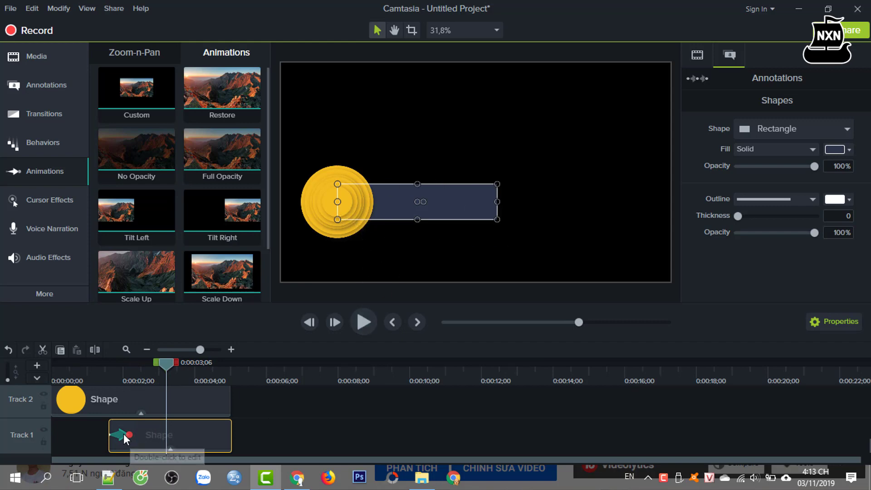
left_click_drag(127, 435, 115, 436)
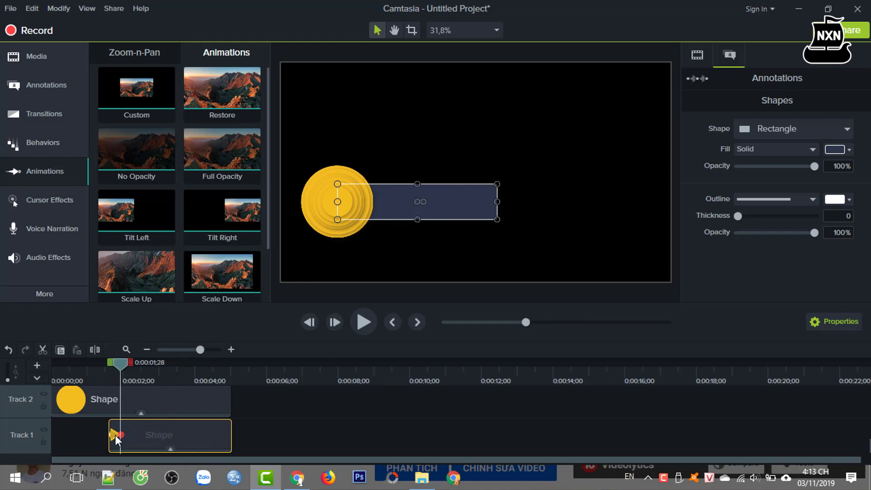
- Move the dark rectangle's small start state slightly up within the circles and stretch its right side past the canvas centre
left_click(169, 437)
mouse_move(365, 213)
left_mouse_down()
mouse_move(362, 202)
mouse_move(354, 213)
mouse_move(350, 195)
left_mouse_up()
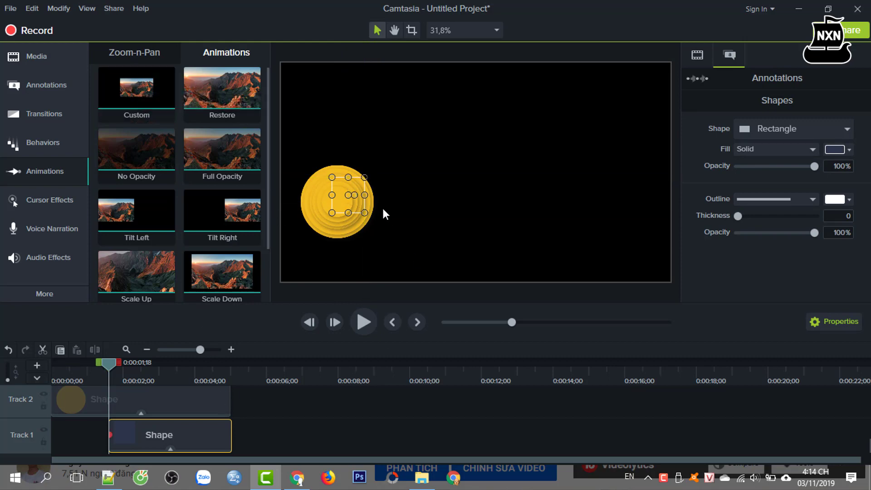
left_click_drag(365, 196, 504, 207)
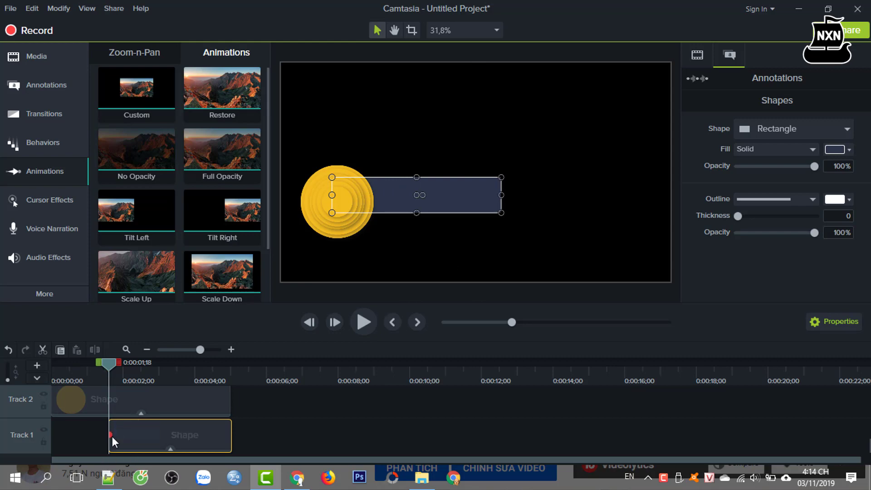
- Extend the rectangle's sliding animation to end at 0:00:02;09 and play it back
left_click_drag(111, 437, 131, 433)
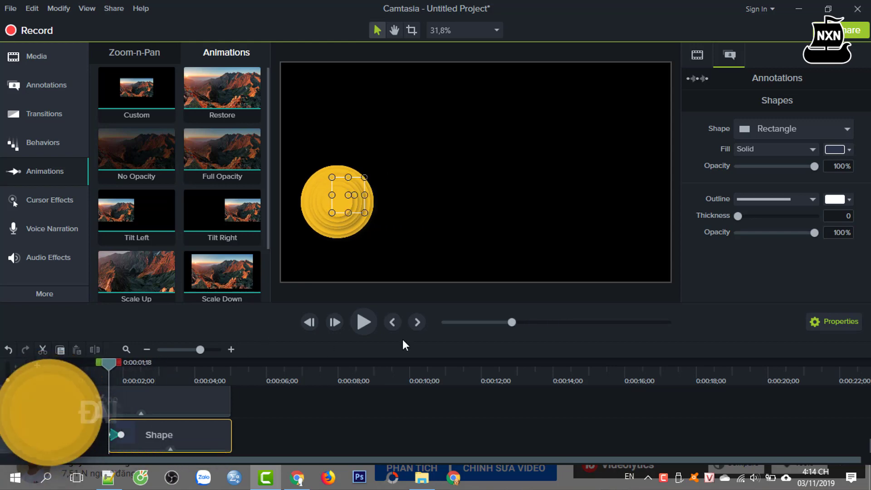
left_click(363, 322)
left_click(358, 320)
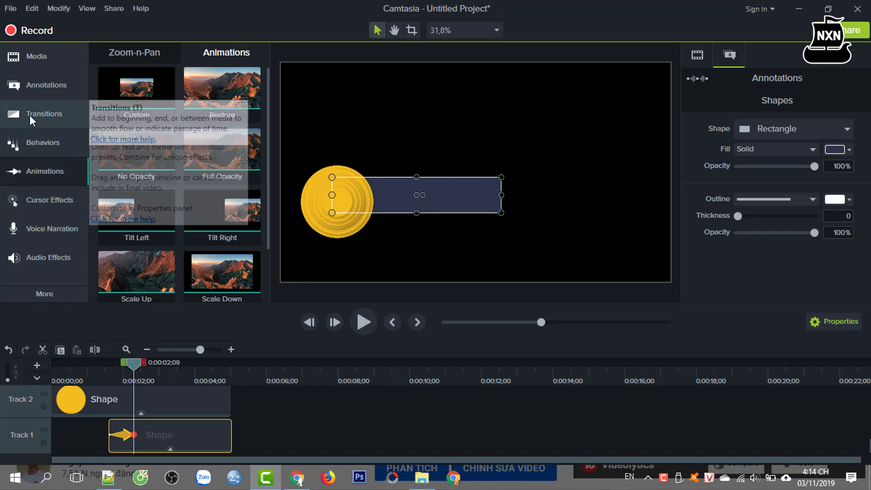
left_click(31, 86)
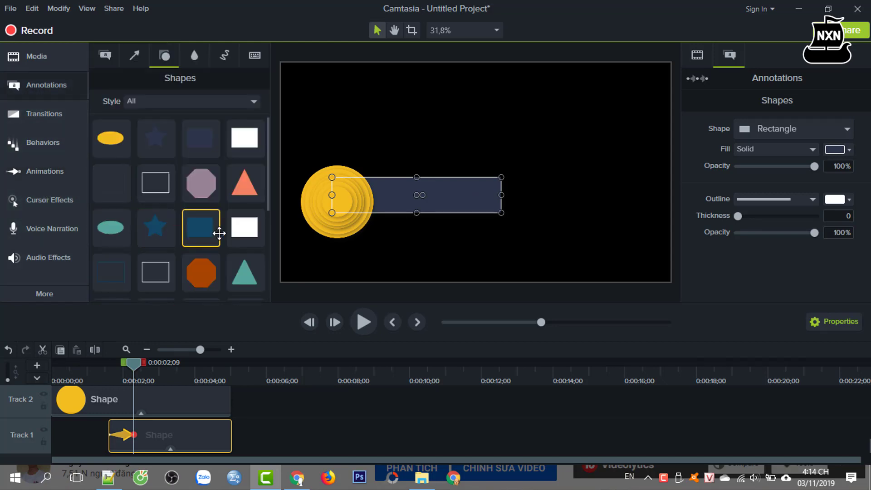
scroll(238, 240, "down", 5)
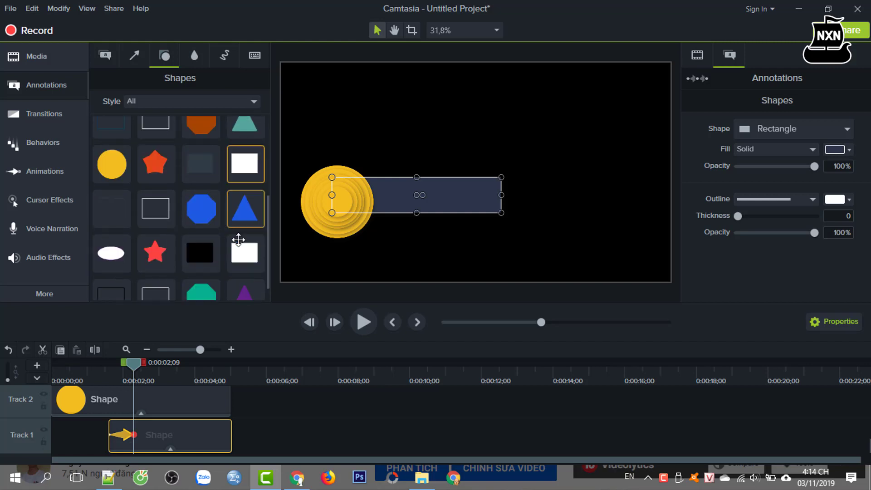
scroll(204, 284, "up", 1)
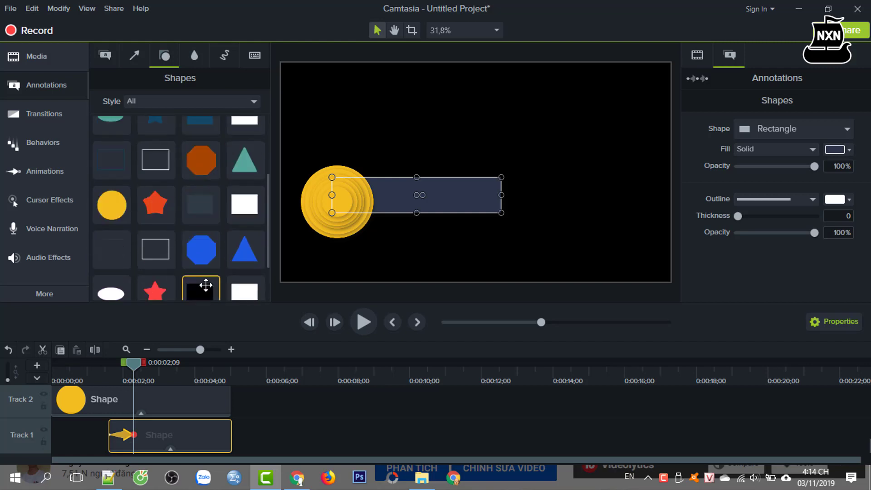
scroll(206, 285, "up", 3)
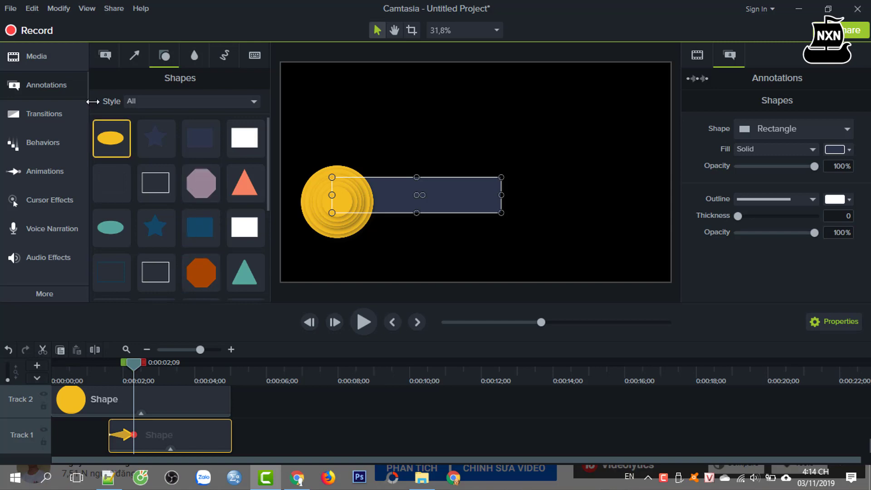
- Add the saved YouTube subscribe banner from the library to the timeline, placing it on Track 1 starting at 0:00:12;22
left_click(37, 59)
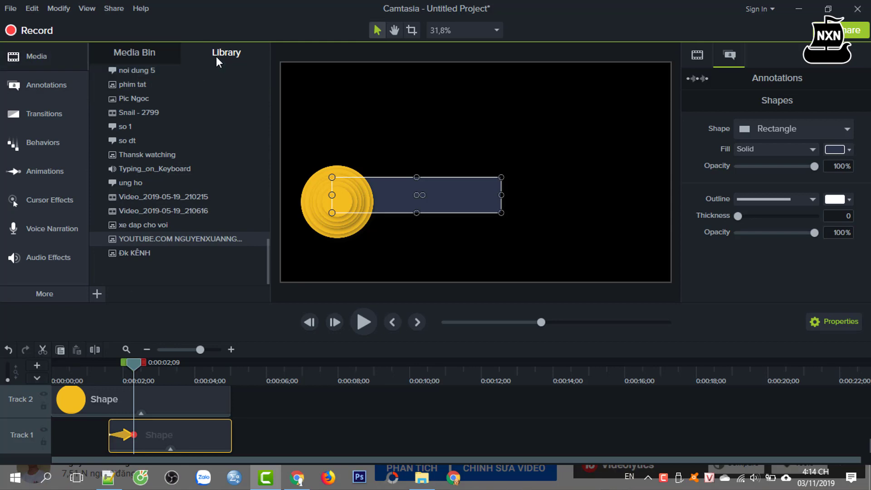
right_click(170, 240)
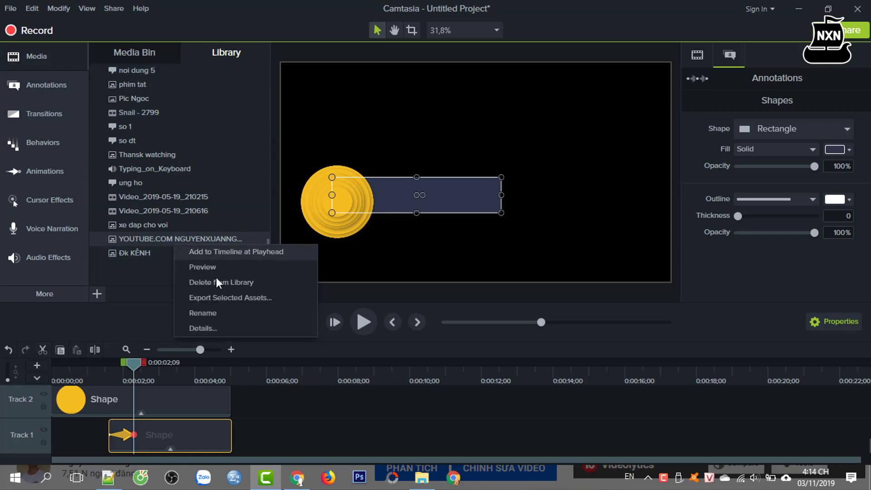
left_click(209, 252)
left_click_drag(258, 442, 636, 439)
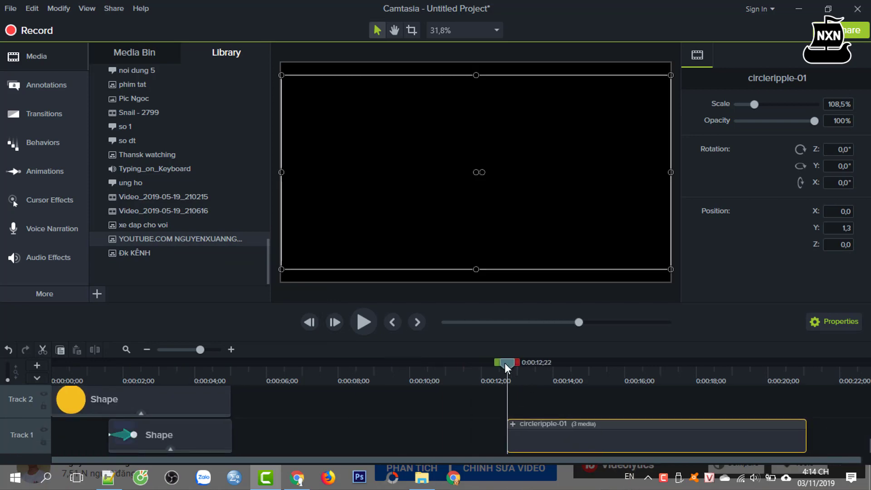
- Scrub to 0:00:14;23 in the saved banner and examine how its circle and two bars are arranged
left_click_drag(505, 364, 578, 376)
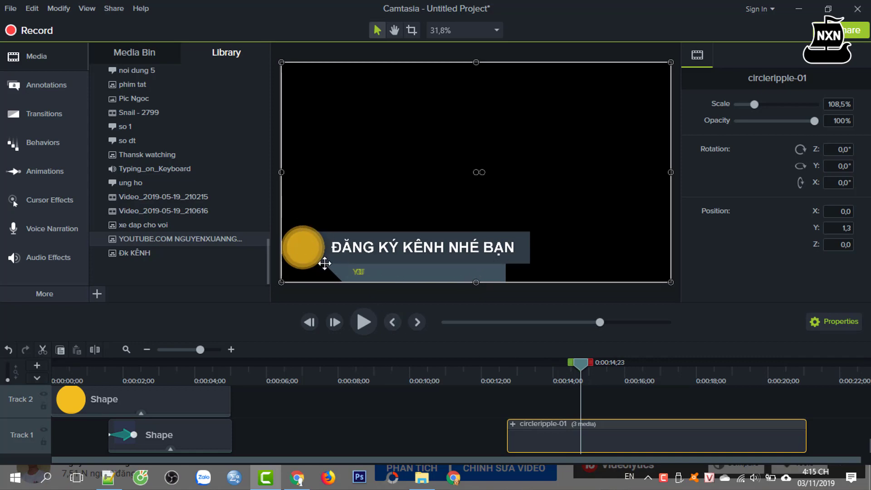
scroll(325, 265, "down", 1)
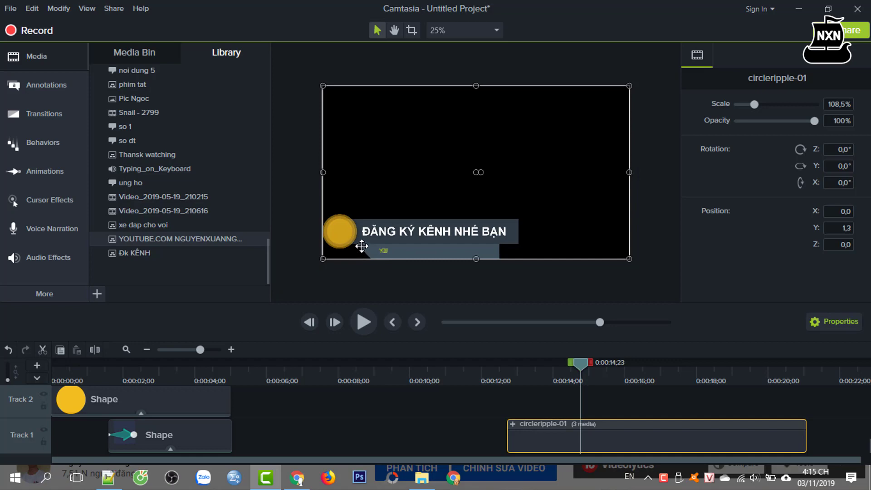
scroll(380, 257, "up", 1)
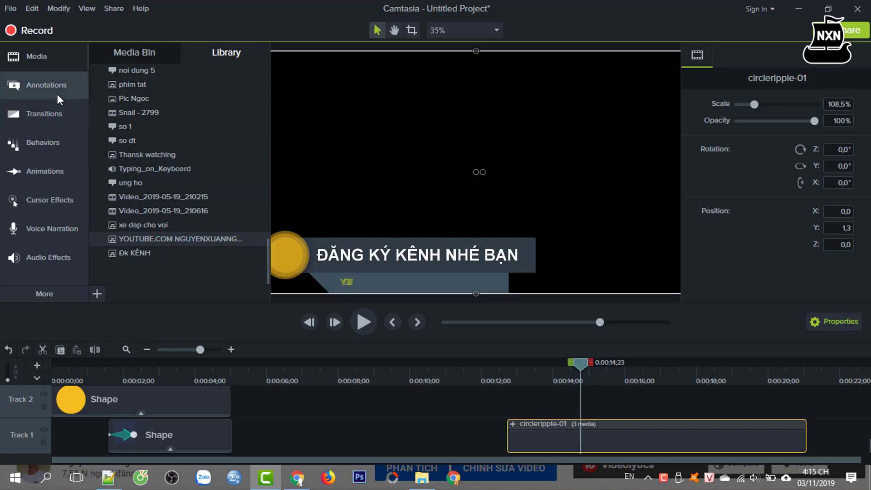
- Add a second dark blue rectangle to the canvas at 0:00:01;18, just below and right of the yellow circles
left_click(46, 85)
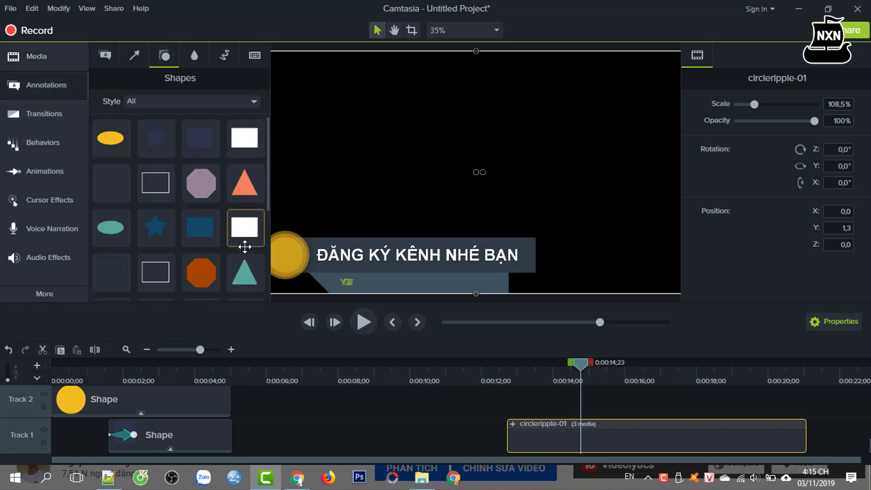
scroll(242, 256, "down", 1)
scroll(241, 257, "up", 1)
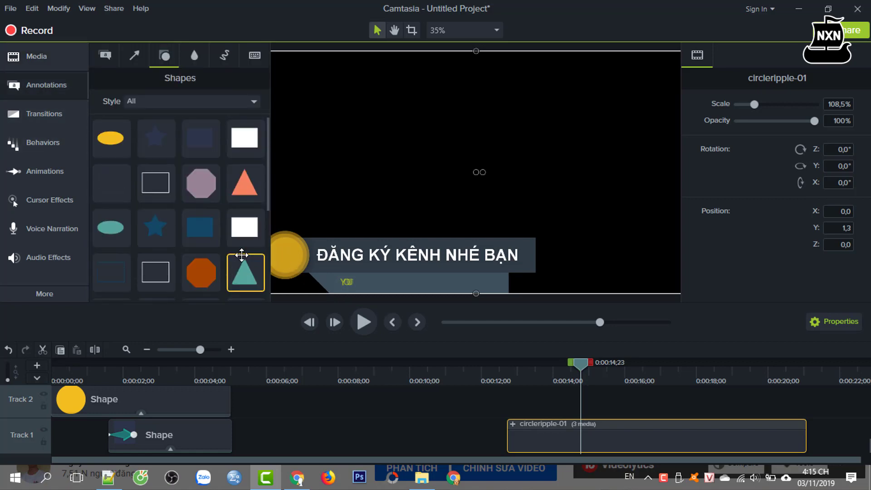
left_click(190, 432)
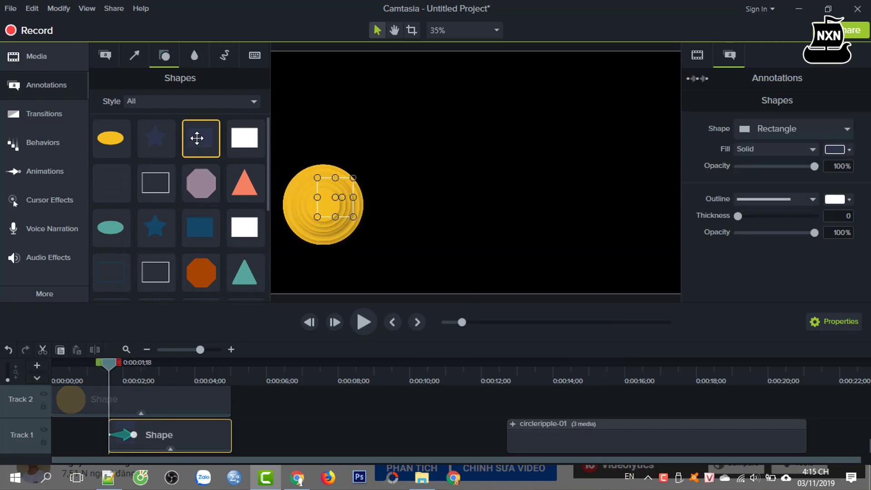
left_click_drag(197, 138, 389, 243)
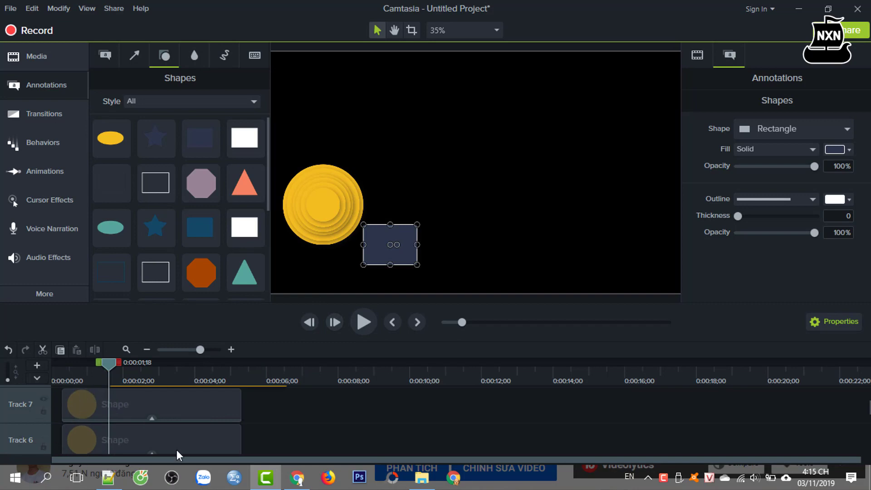
- Insert a new track below the existing ones and move the second rectangle's clip onto it, starting at 0:00:01;18
scroll(253, 434, "down", 5)
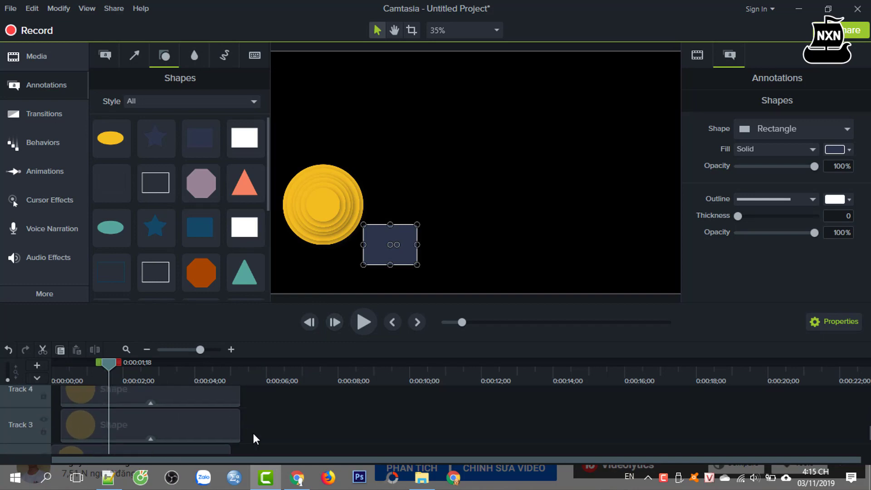
right_click(281, 447)
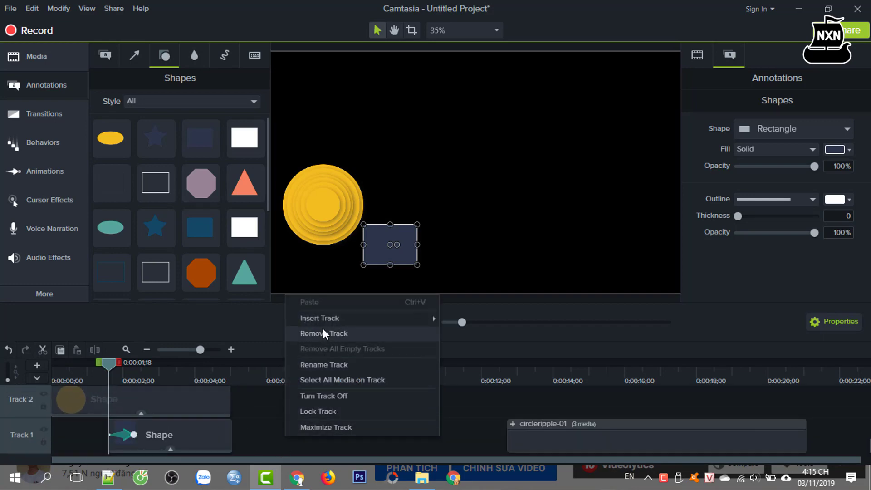
mouse_move(334, 317)
left_click(456, 333)
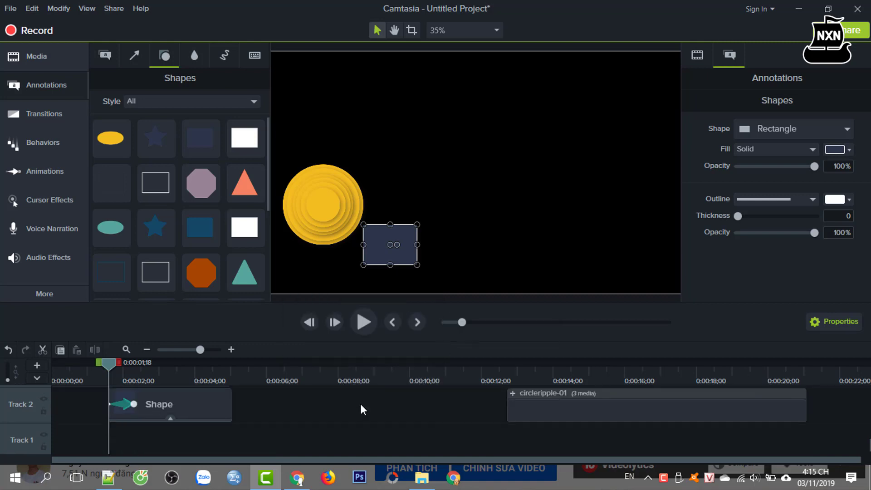
scroll(271, 395, "up", 3)
scroll(175, 395, "down", 3)
left_click_drag(282, 422, 208, 466)
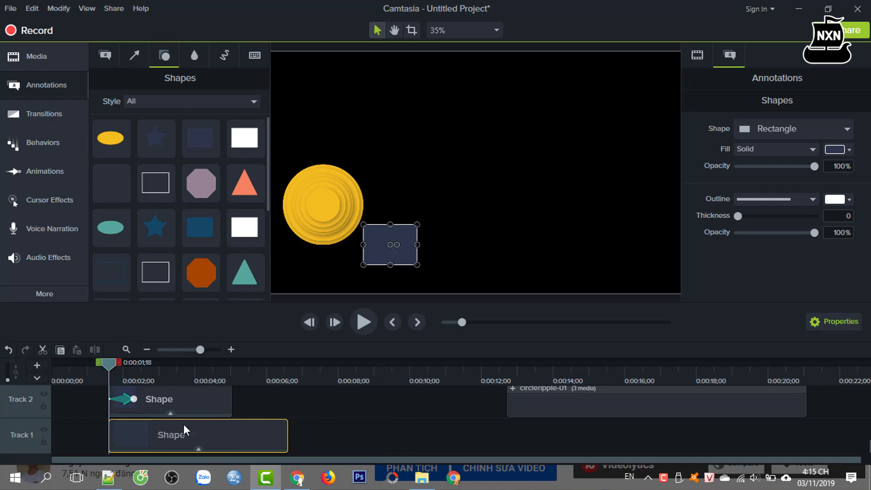
- Trim the second rectangle's clip to start at 0:00:02;15 and reshape it into a wide, thin bar directly under the first rectangle
left_click_drag(113, 365, 142, 370)
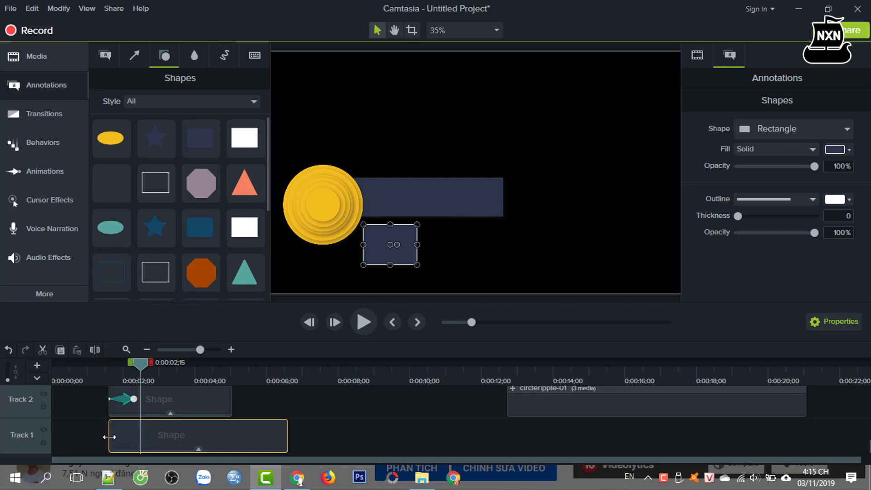
left_click_drag(109, 437, 141, 441)
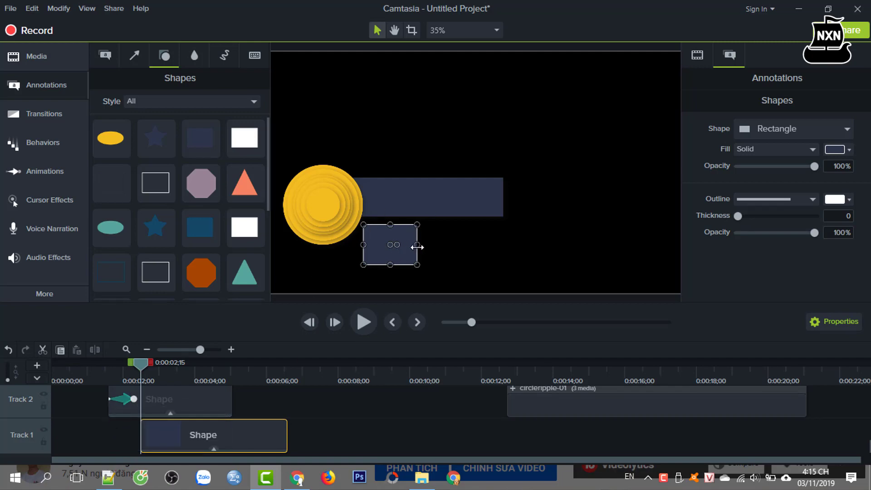
left_click_drag(447, 244, 485, 245)
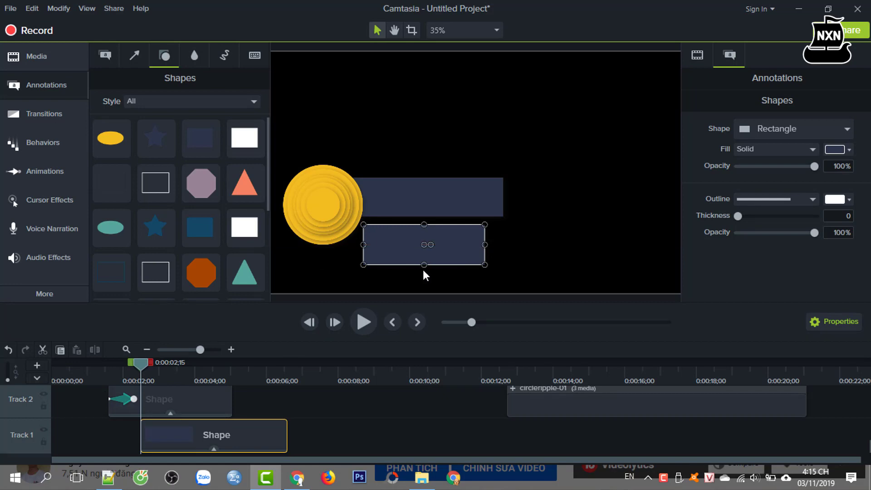
left_click_drag(424, 265, 427, 233)
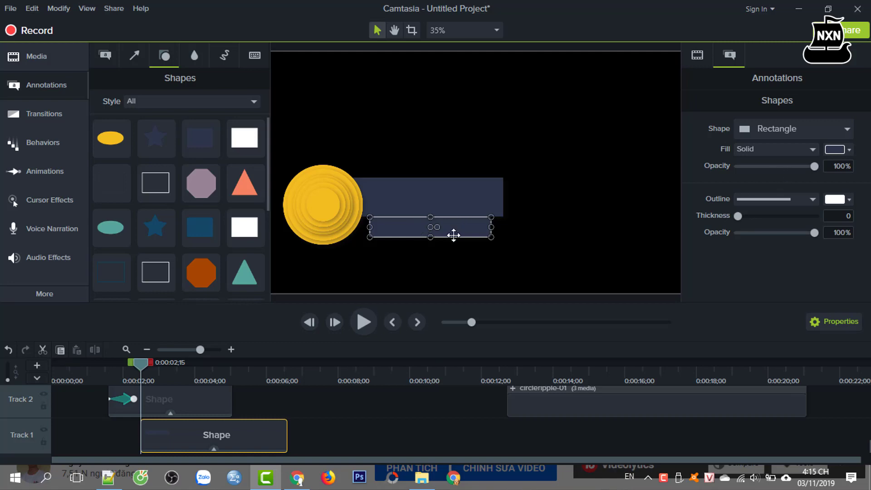
- Fill the thin bar with grey #636973 and nudge it slightly right along the underside of the dark rectangle
left_click(845, 150)
mouse_move(773, 221)
left_mouse_down()
mouse_move(752, 231)
mouse_move(756, 257)
mouse_move(769, 244)
mouse_move(766, 221)
mouse_move(745, 257)
mouse_move(750, 247)
left_mouse_up()
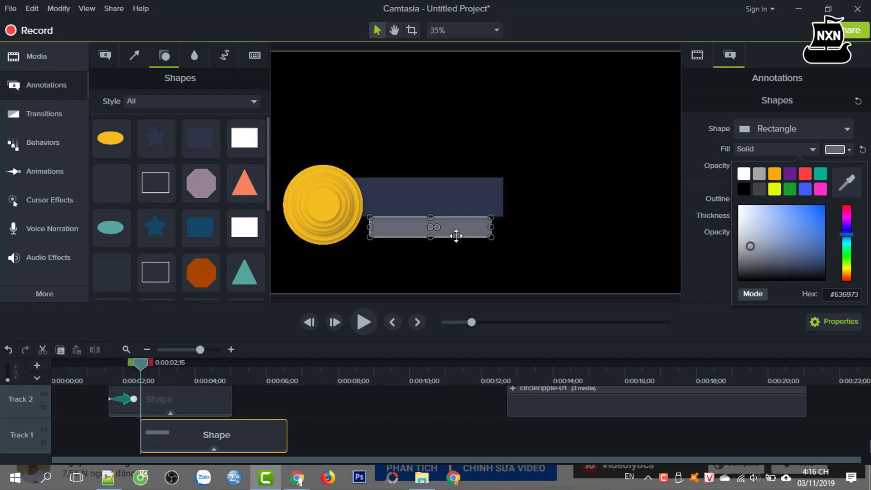
left_click(587, 219)
left_click(475, 228)
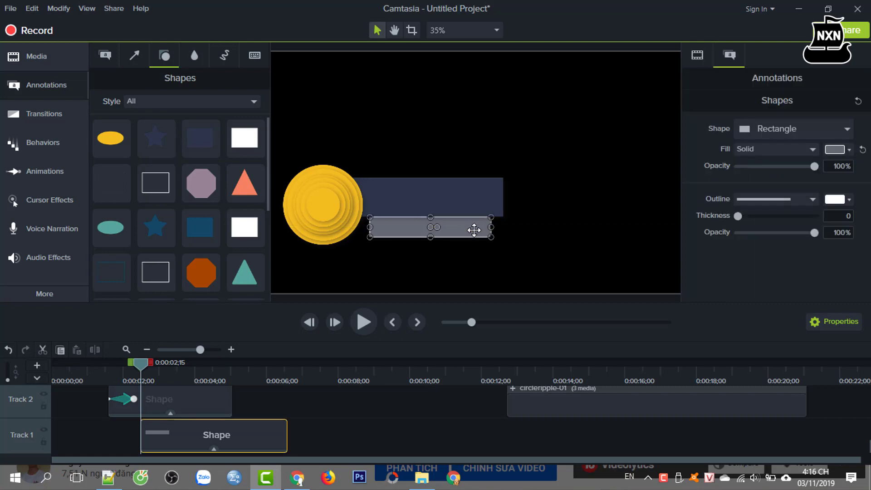
left_click_drag(473, 228, 476, 227)
left_click(569, 233)
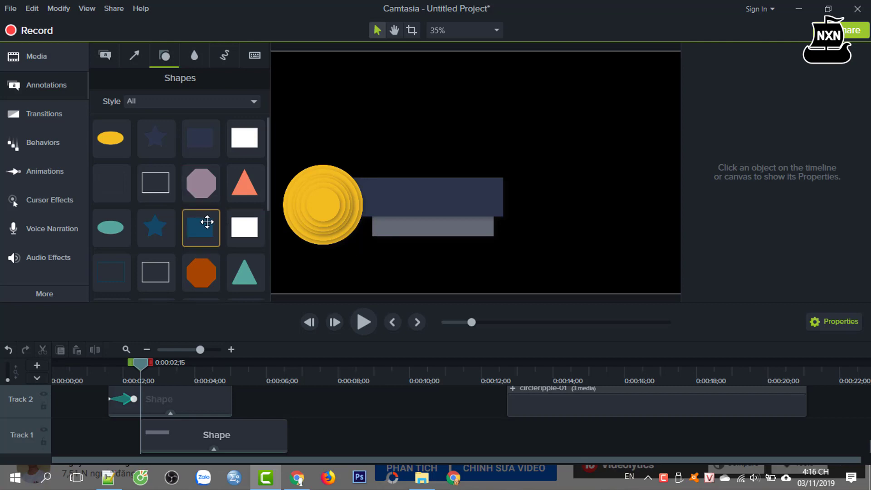
- Insert an empty track directly above the grey bar's track
scroll(207, 222, "down", 3)
left_click_drag(112, 257, 231, 452)
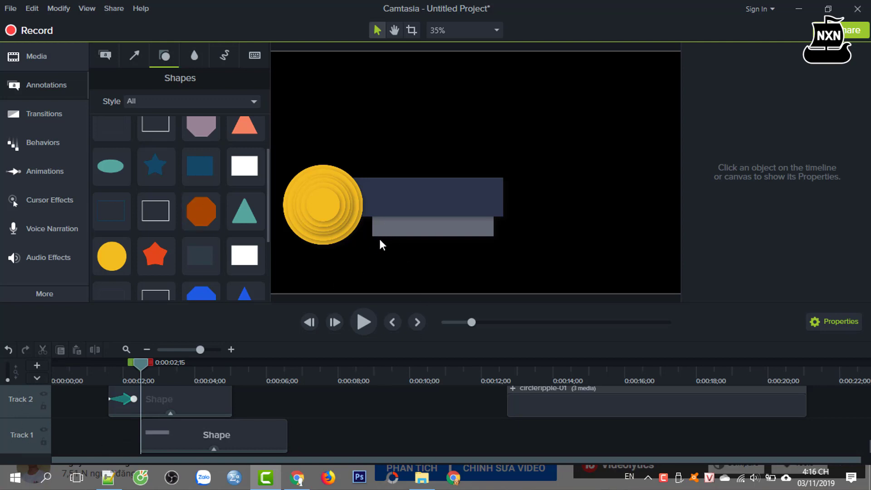
right_click(340, 439)
mouse_move(394, 315)
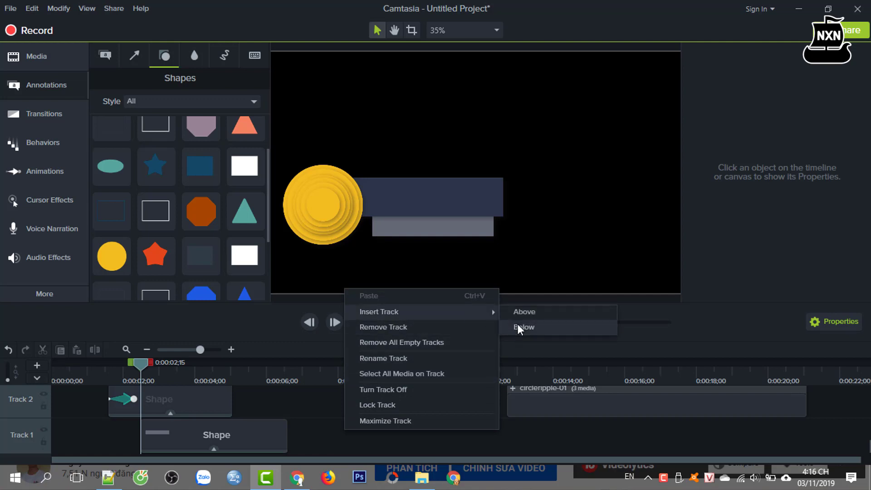
left_click(521, 312)
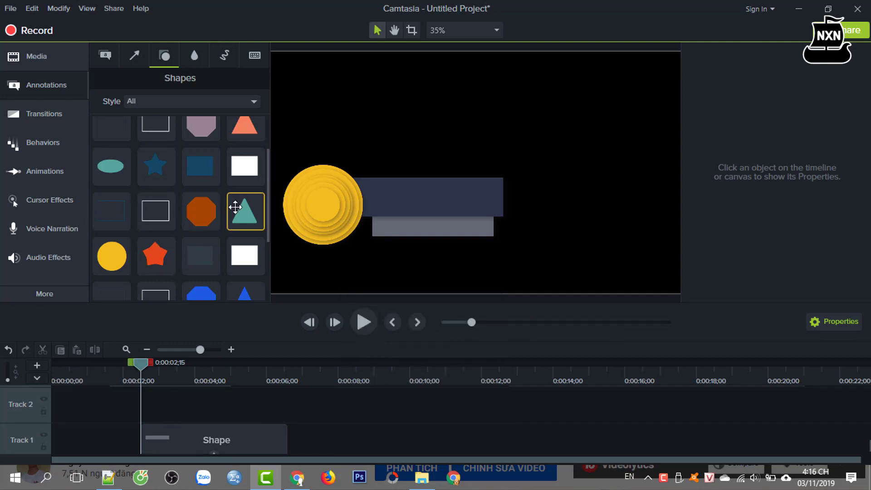
- Add a blue triangle shape to the canvas at 0:00:02;15
scroll(234, 208, "up", 1)
scroll(234, 208, "up", 1)
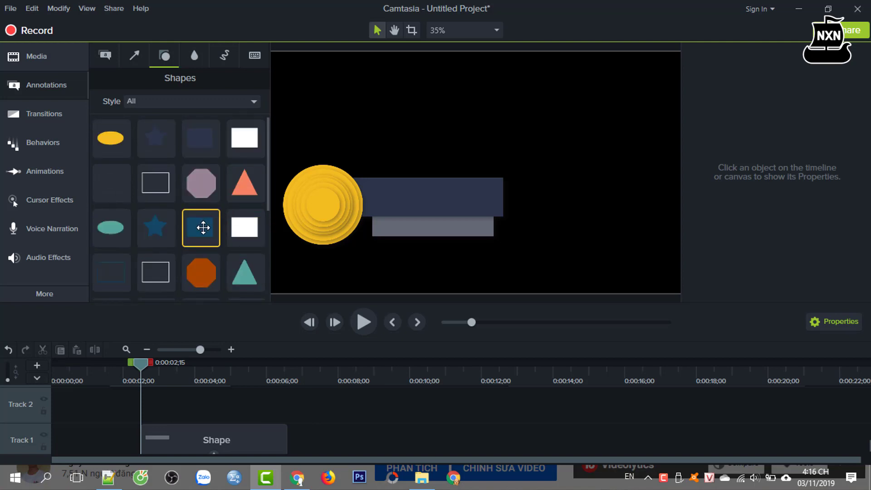
scroll(200, 227, "down", 2)
scroll(204, 230, "down", 2)
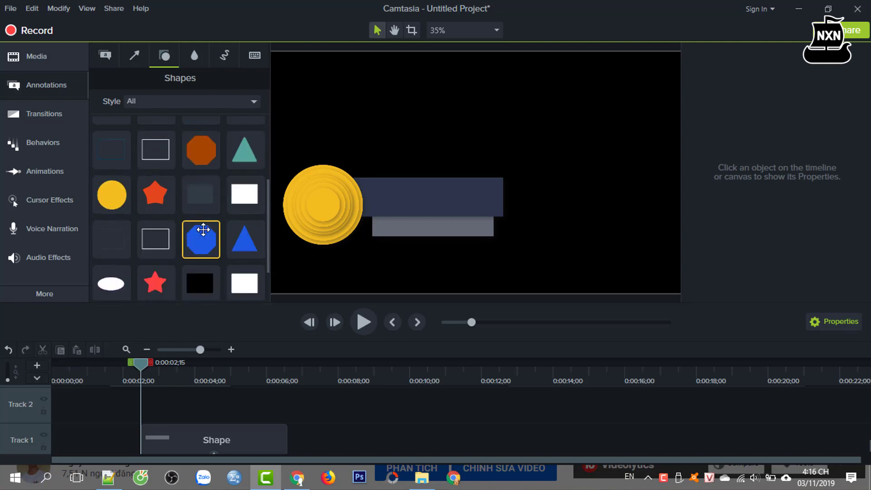
left_click(254, 255)
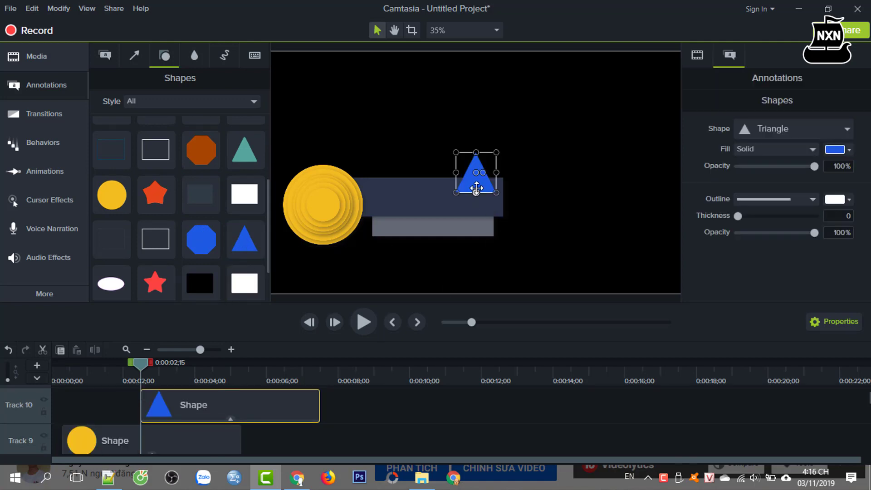
- Place the blue triangle pointing downward at the grey bar's left end and move its clip to Track 2, behind the dark rectangle
left_click_drag(480, 187, 370, 207)
left_click(423, 270)
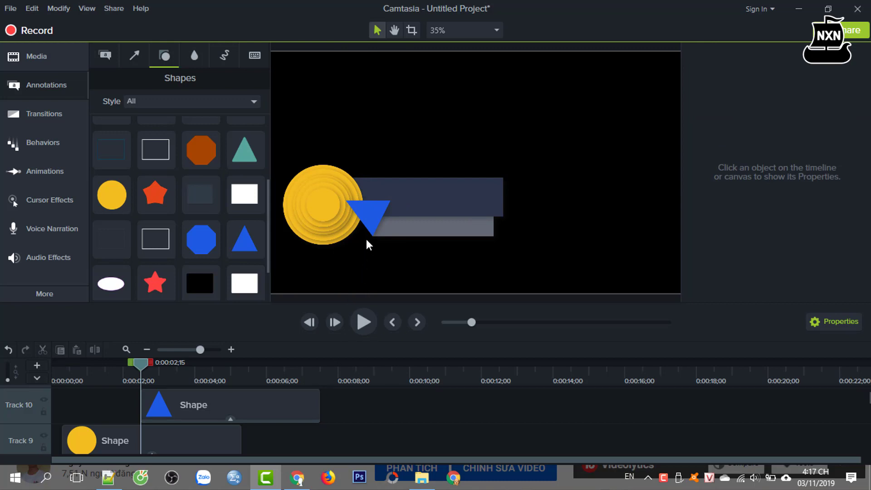
scroll(274, 435, "down", 1)
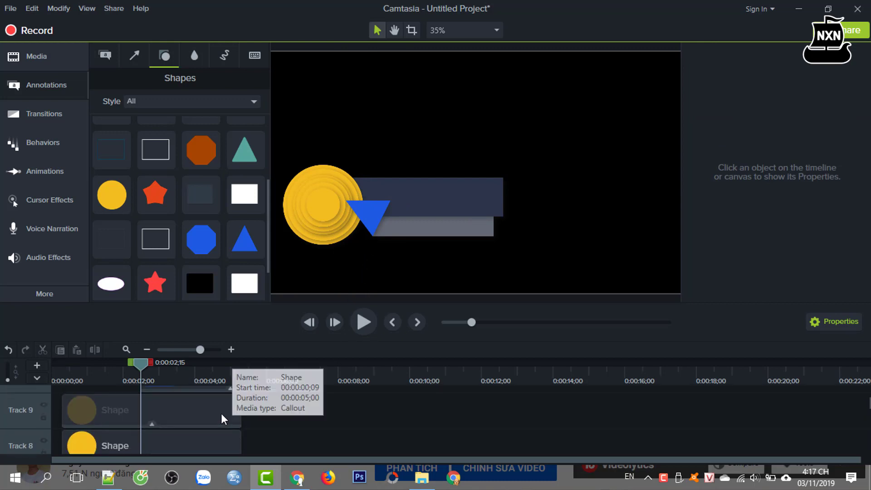
scroll(222, 413, "down", 3)
left_click(248, 449)
scroll(248, 449, "down", 4)
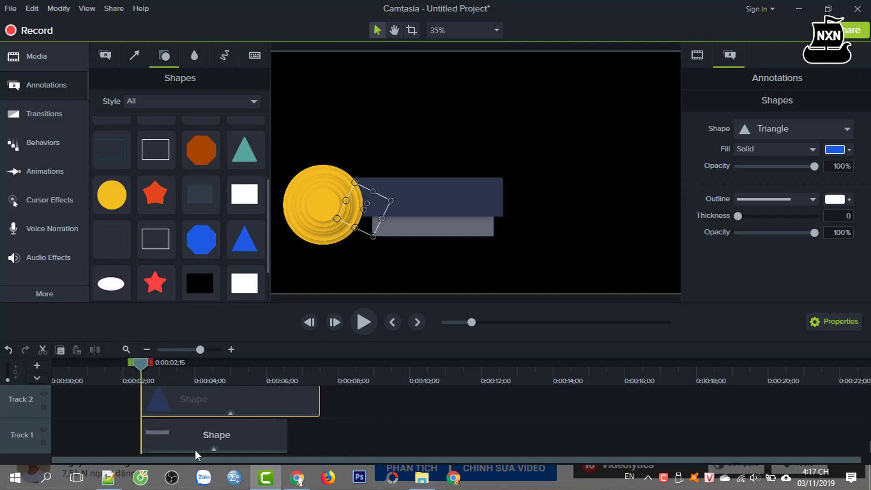
left_click_drag(196, 451, 205, 449)
left_click(203, 402)
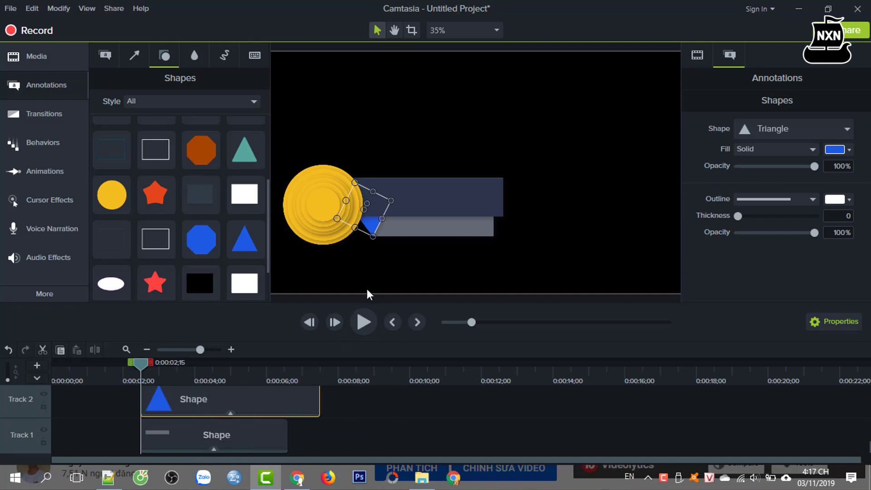
left_click(397, 270)
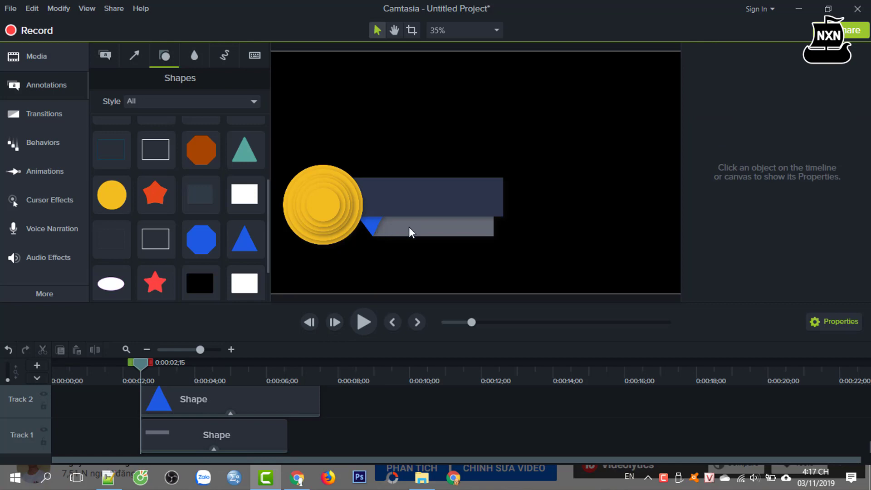
- Fill the triangle with the grey bar's colour by sampling it from the canvas
left_click(212, 403)
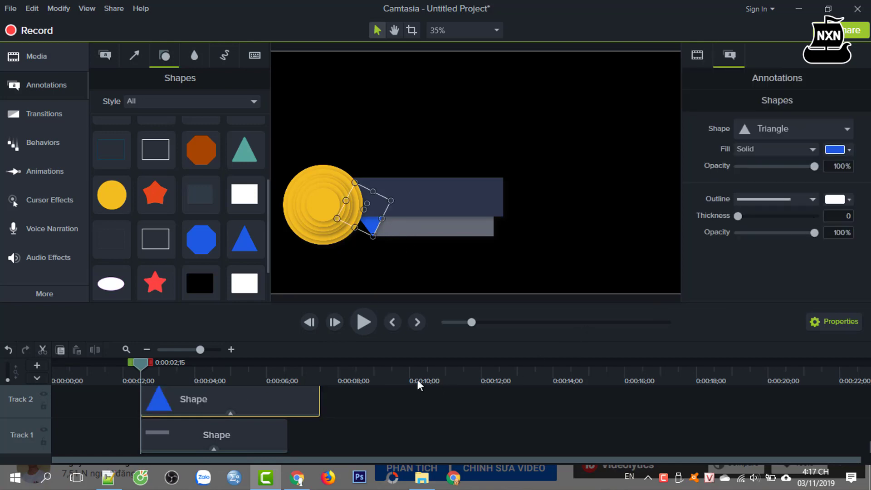
left_click(850, 150)
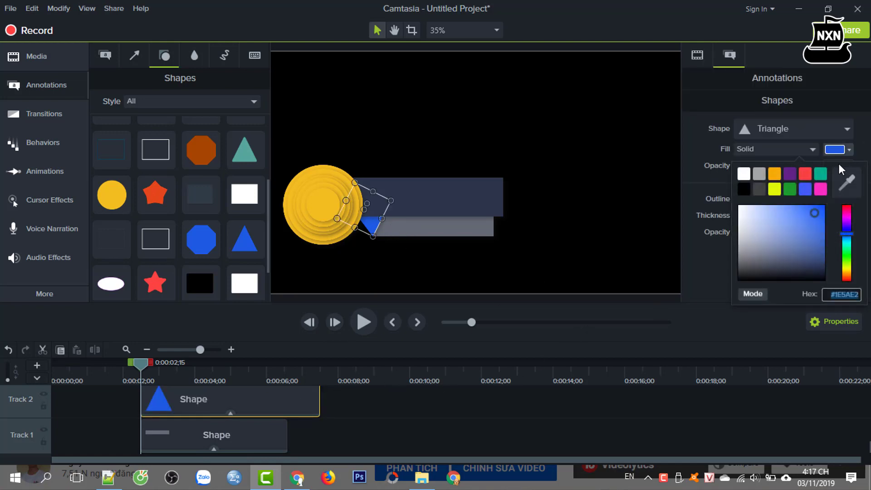
left_click(849, 185)
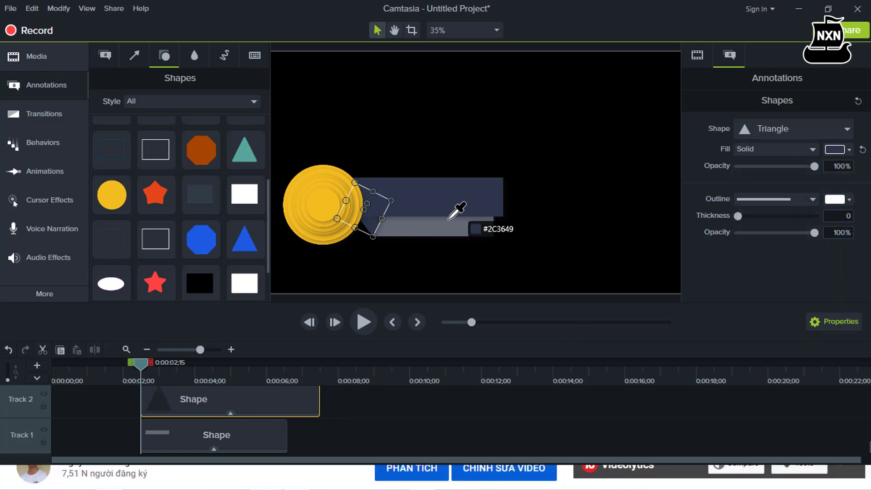
left_click(413, 218)
left_click(603, 248)
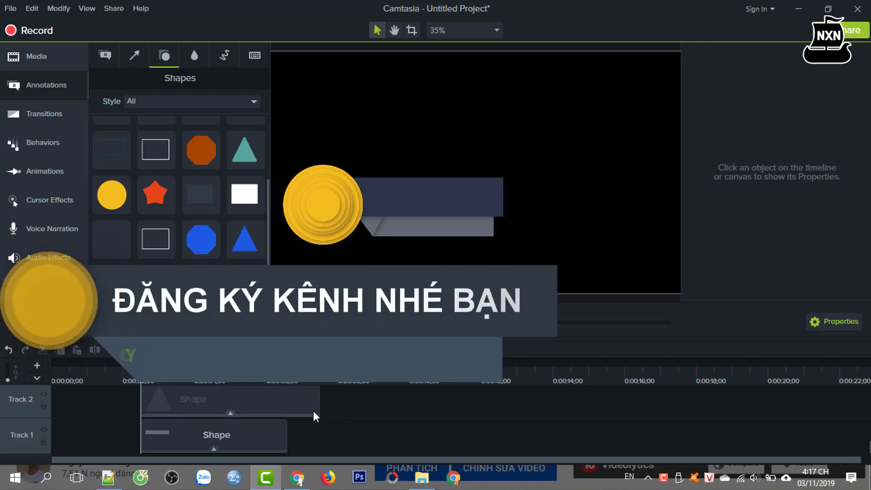
- Trim the triangle's clip to end together with the grey bar's clip and group the two shapes
left_click_drag(319, 406, 291, 408)
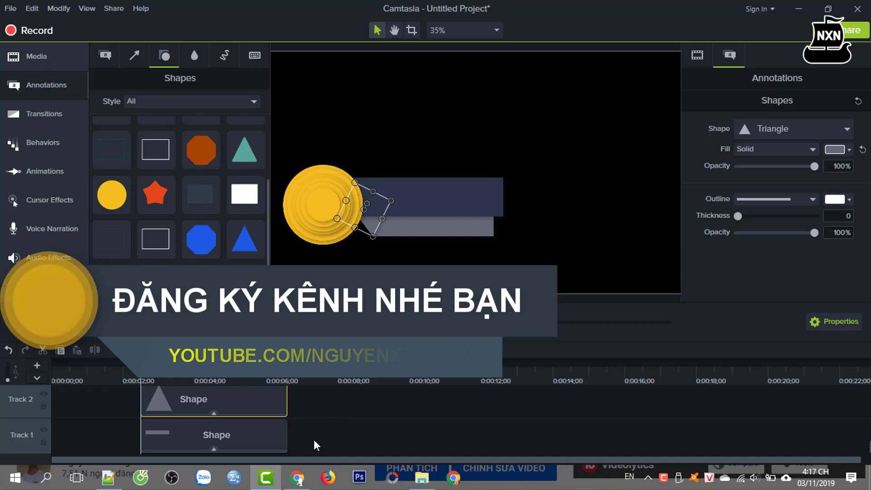
left_click_drag(314, 439, 224, 398)
right_click(240, 386)
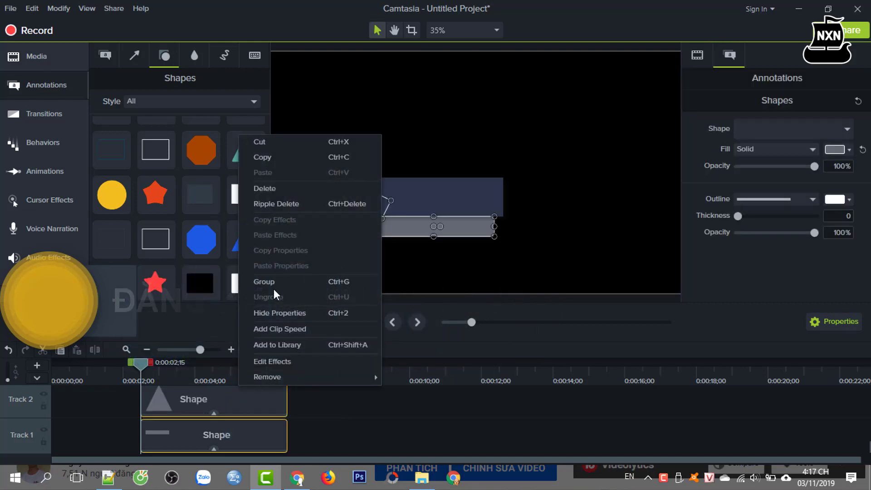
left_click(268, 282)
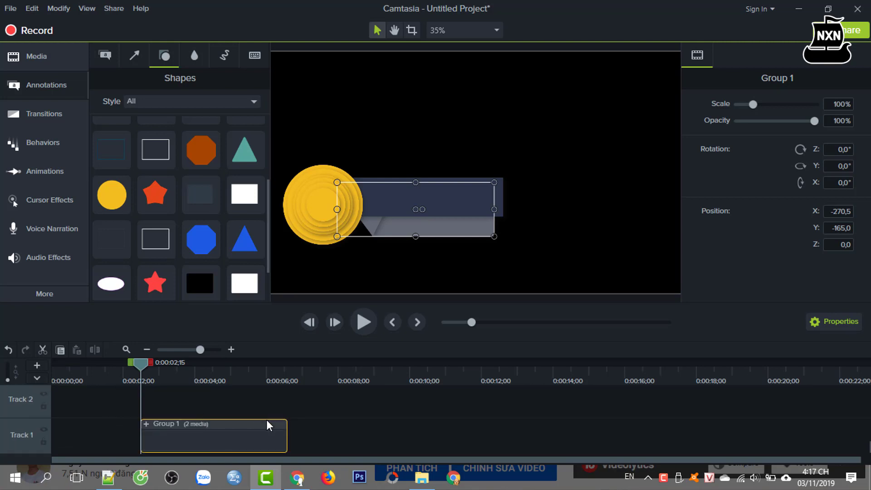
- Play back the banner from near the start to check how the grouped bar appears
scroll(266, 420, "up", 1)
left_click_drag(138, 372, 52, 365)
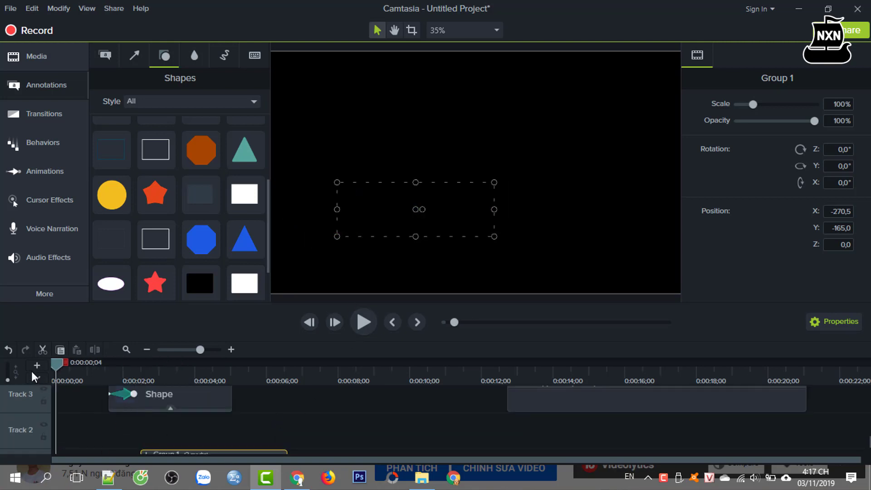
left_click(364, 323)
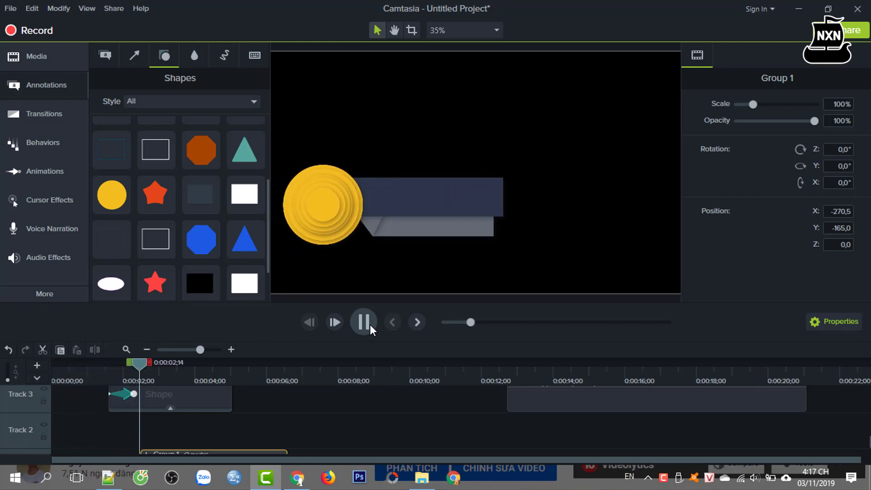
left_click(370, 325)
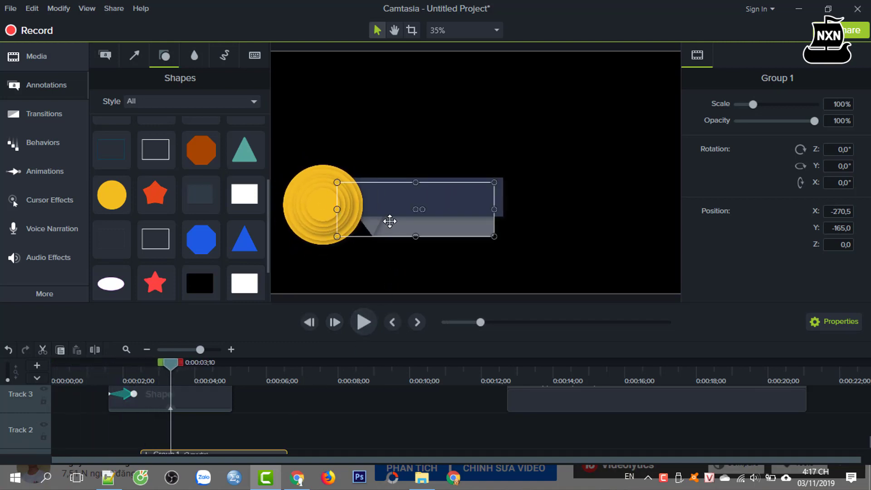
- Set the playhead to 0:00:02;15 and move the bar group's clip from Track 1 to Track 2
scroll(255, 415, "down", 1)
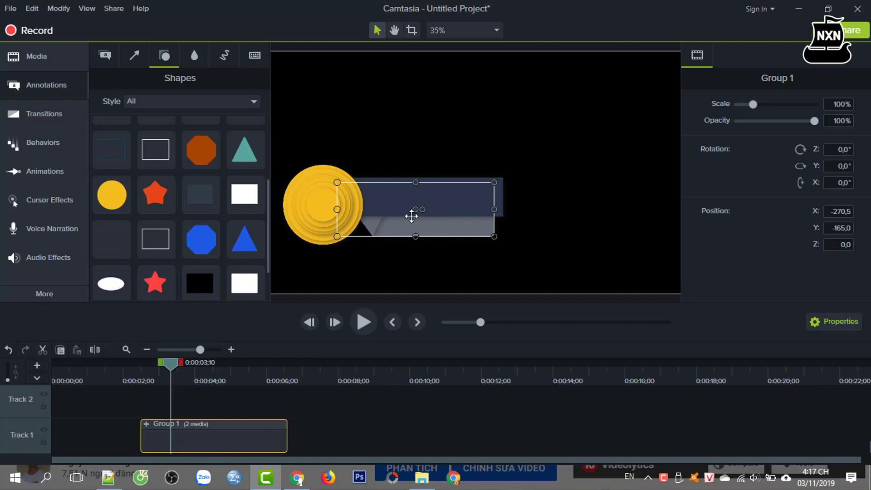
key("ctrl+alt+Left")
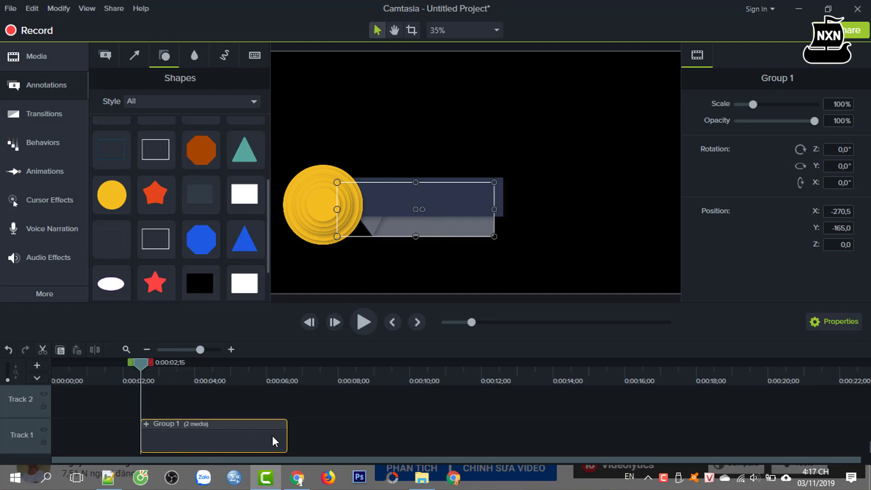
scroll(272, 436, "up", 1)
scroll(208, 440, "down", 1)
scroll(182, 437, "up", 1)
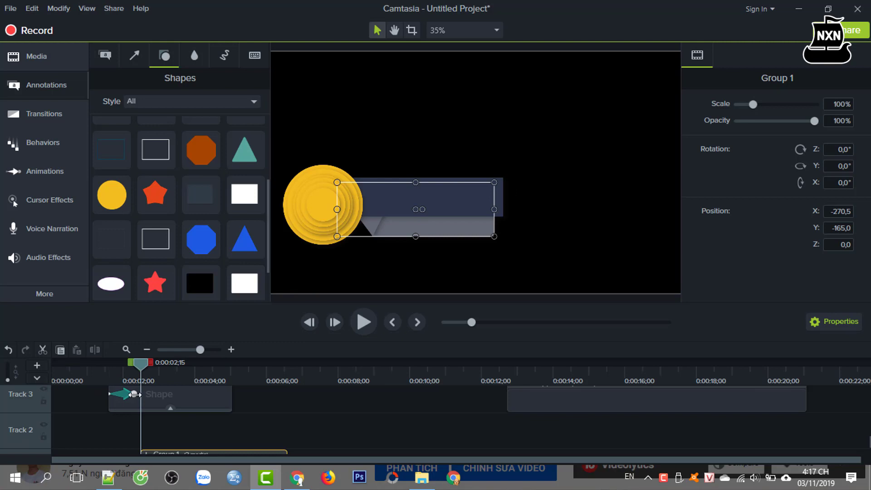
scroll(161, 448, "down", 1)
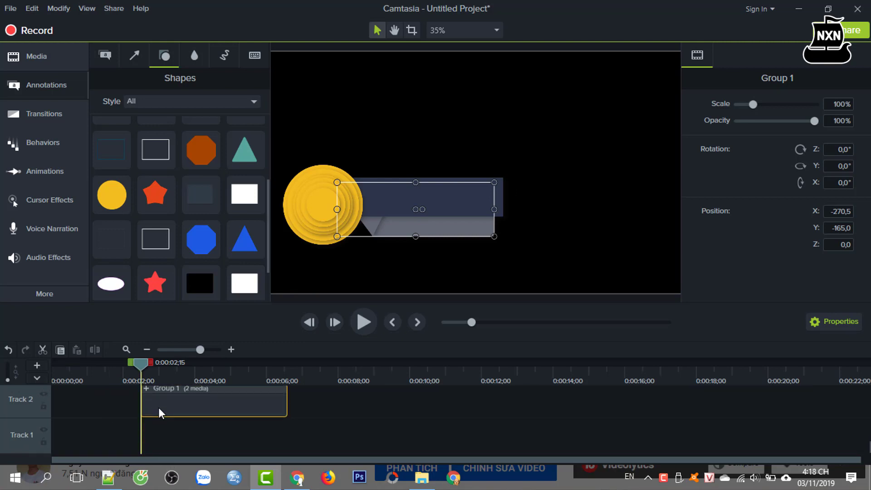
scroll(159, 407, "up", 1)
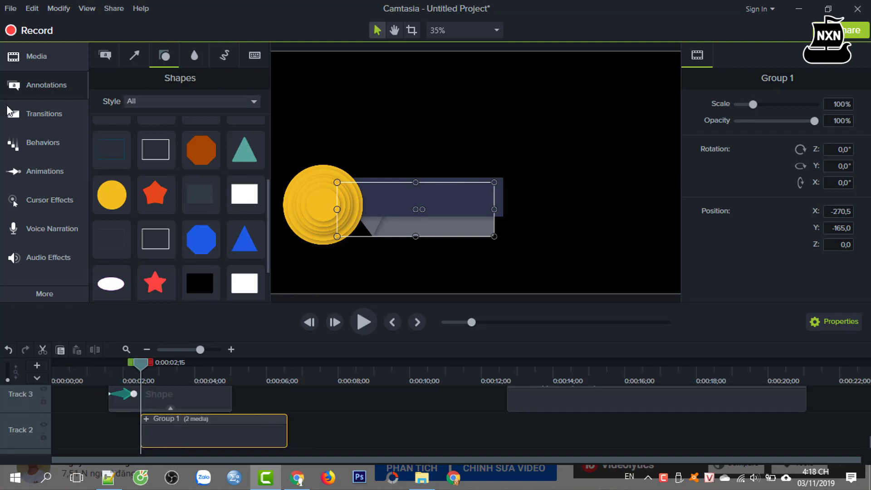
left_click(38, 173)
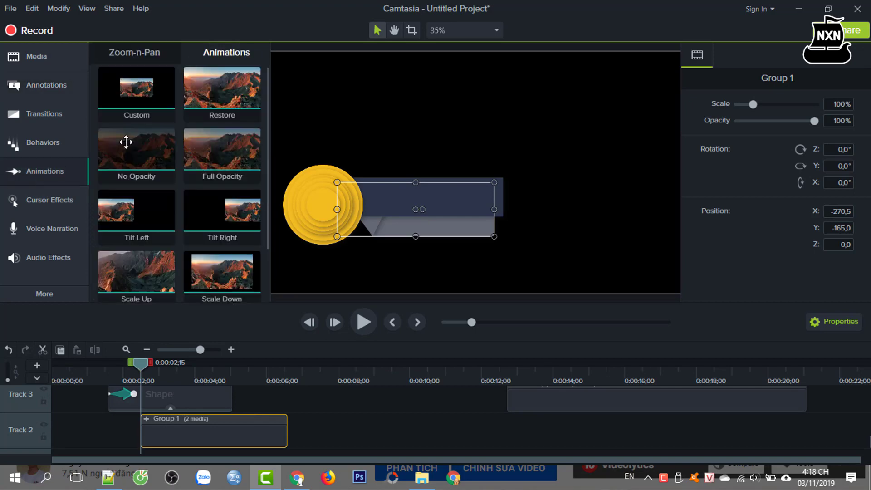
left_click(163, 101)
left_click_drag(404, 228, 399, 206)
left_click(404, 207)
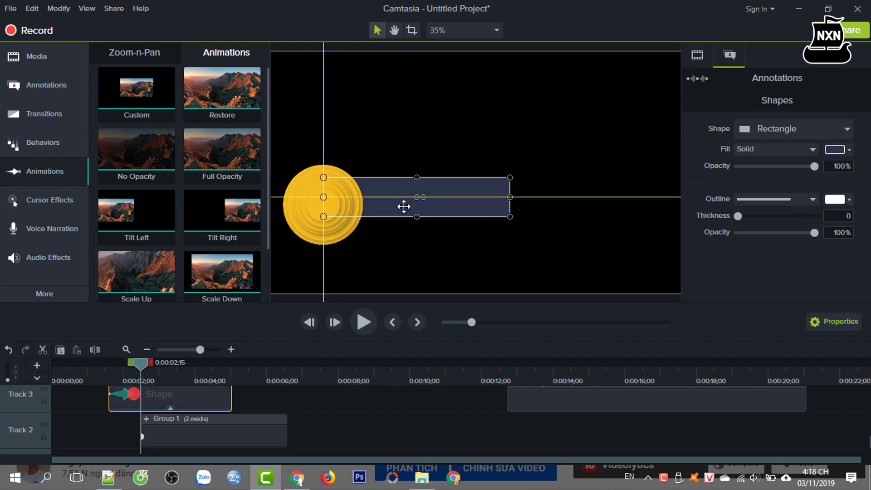
left_click(230, 434)
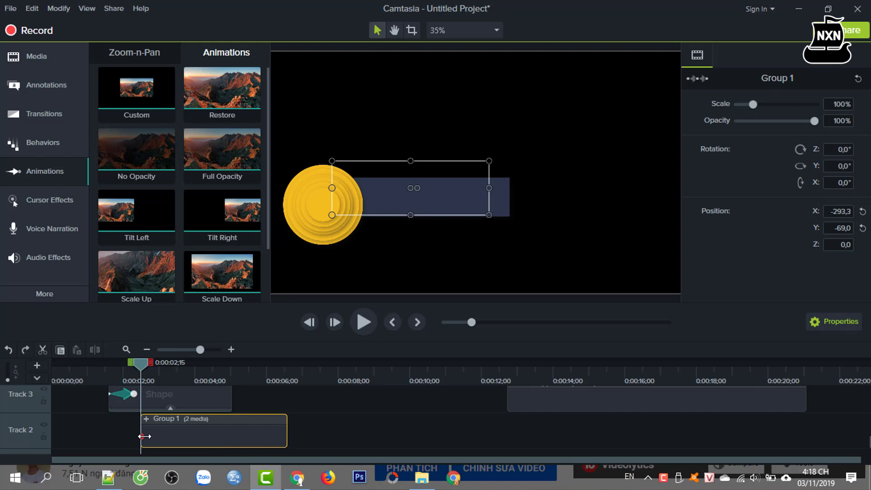
left_click(10, 352)
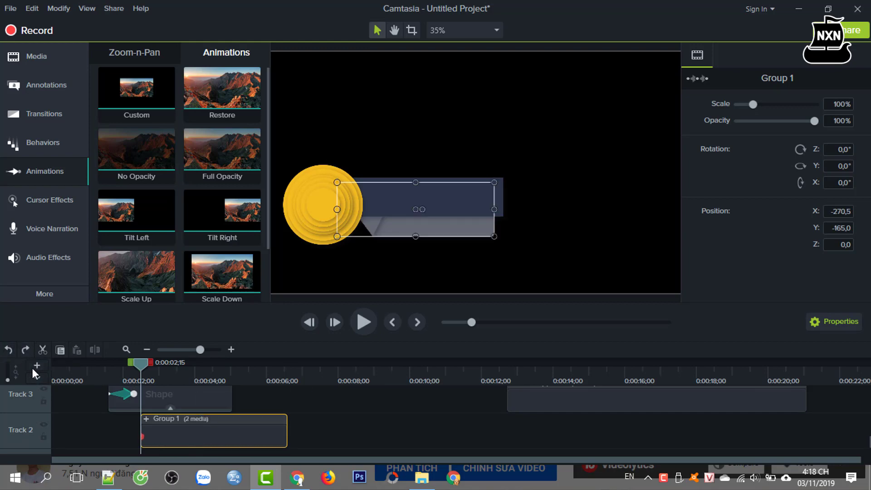
left_click(9, 349)
- Move the bar group up until it is hidden behind the dark rectangle, at X -231,5 and Y -77,3
left_click(412, 236)
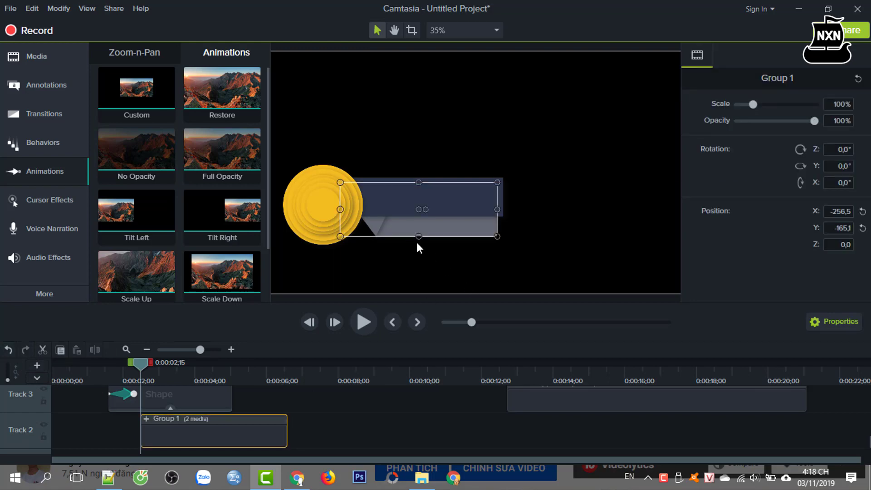
left_click_drag(396, 232, 400, 211)
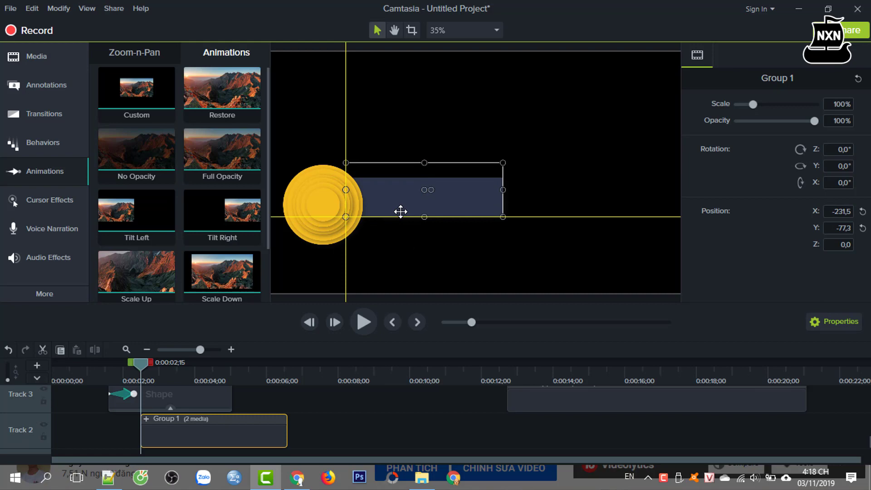
left_click(423, 258)
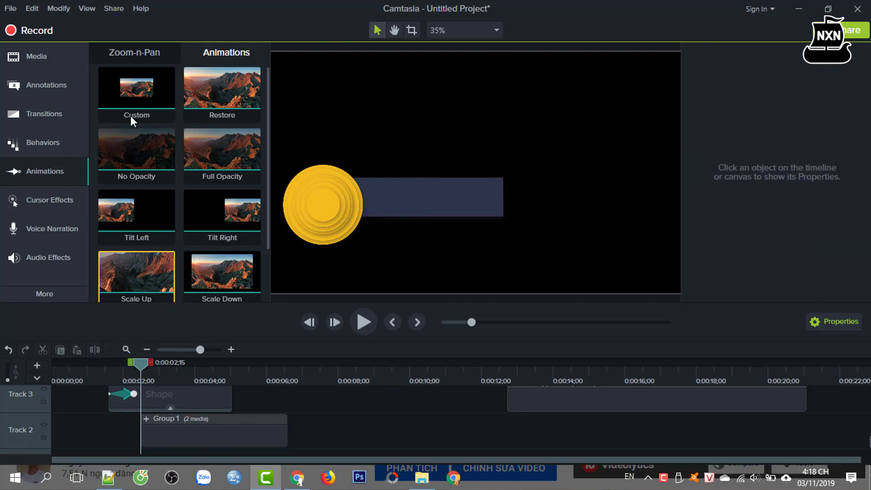
- Add a custom animation to the bar group from 0:00:02;15 to 0:00:03;00, sliding it down to X -227,7 and Y -165,1
right_click(141, 105)
left_click(193, 434)
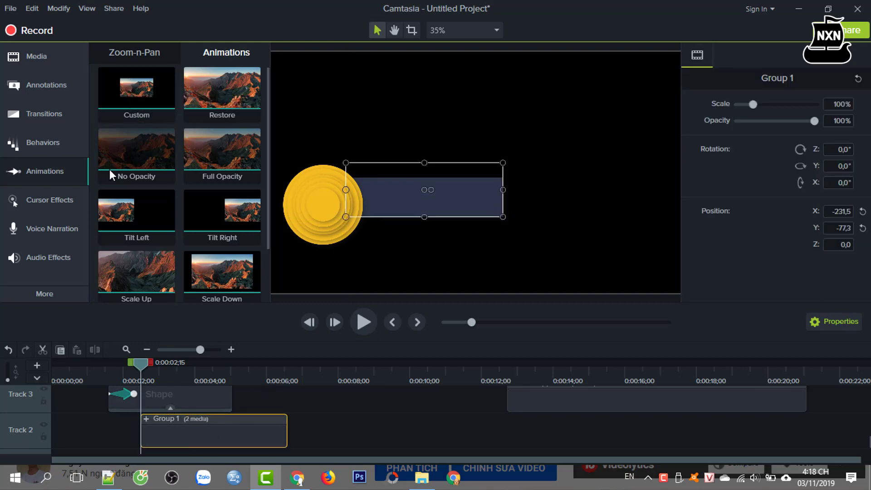
right_click(143, 104)
left_click(143, 104)
left_click_drag(453, 205, 453, 208)
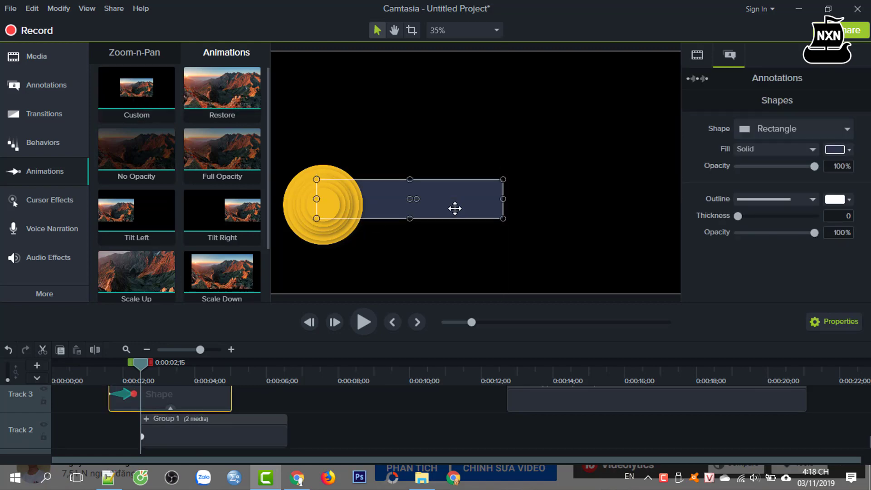
left_click(242, 434)
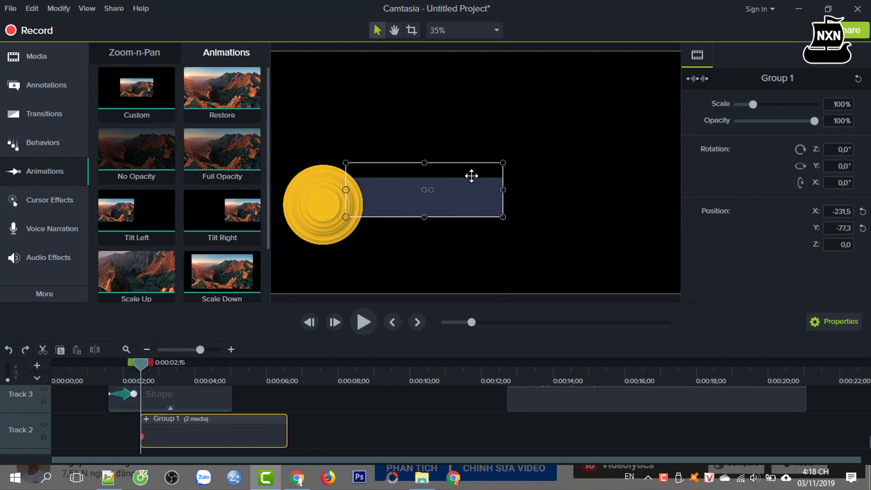
left_click_drag(471, 175, 473, 190)
mouse_move(145, 437)
left_mouse_down()
mouse_move(180, 438)
mouse_move(158, 439)
left_mouse_up()
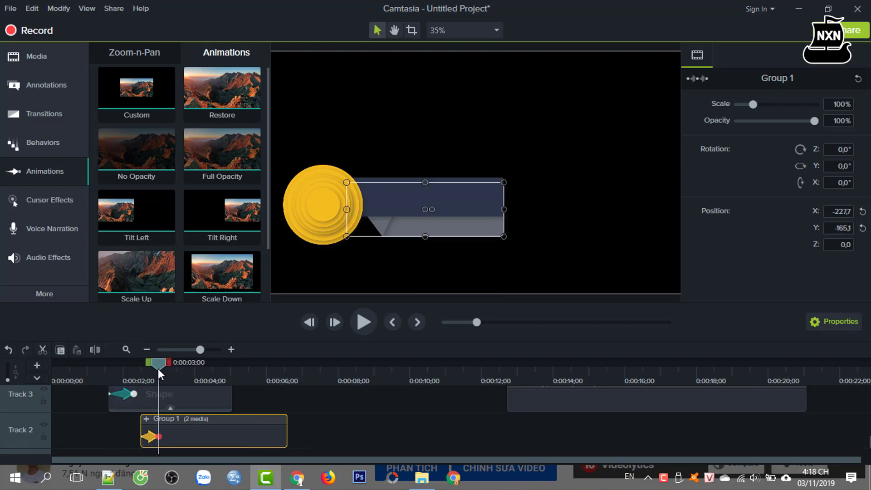
- Play back the grey bar's slide-down animation and compare it with the finished sample banner up to 0:00:15;06
left_click_drag(158, 368, 92, 378)
left_click(363, 317)
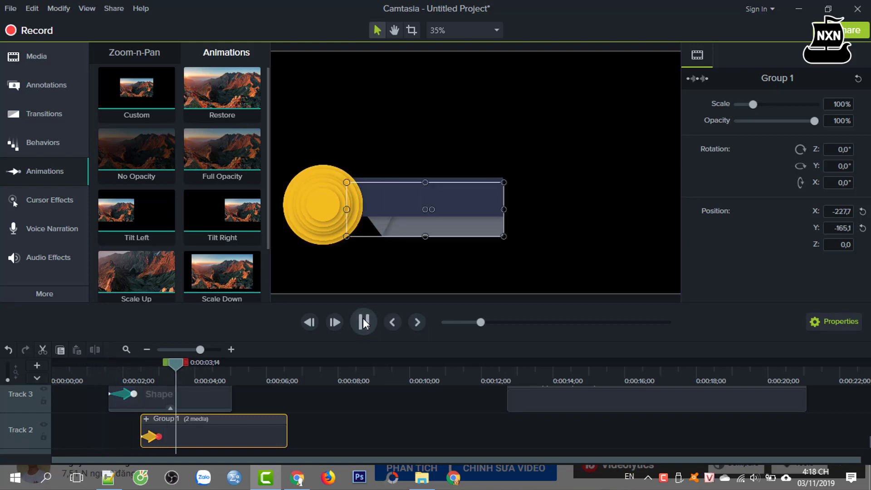
left_click(363, 318)
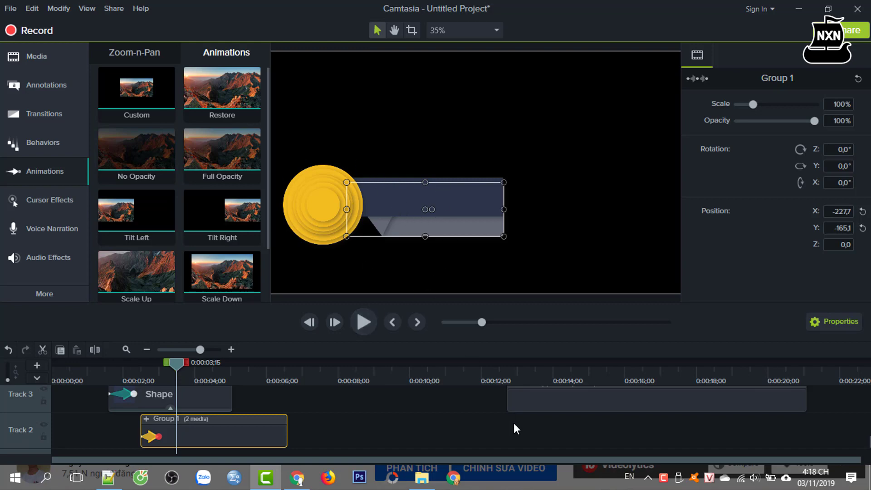
left_click(504, 378)
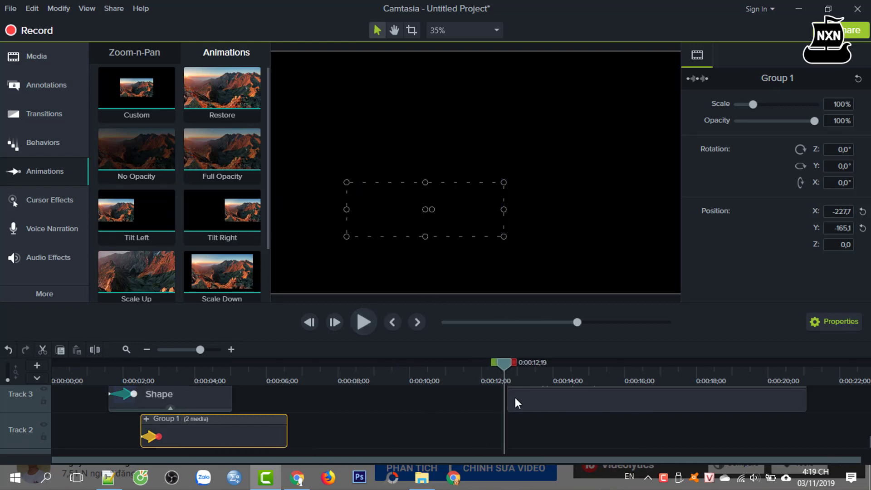
left_click_drag(516, 398, 598, 411)
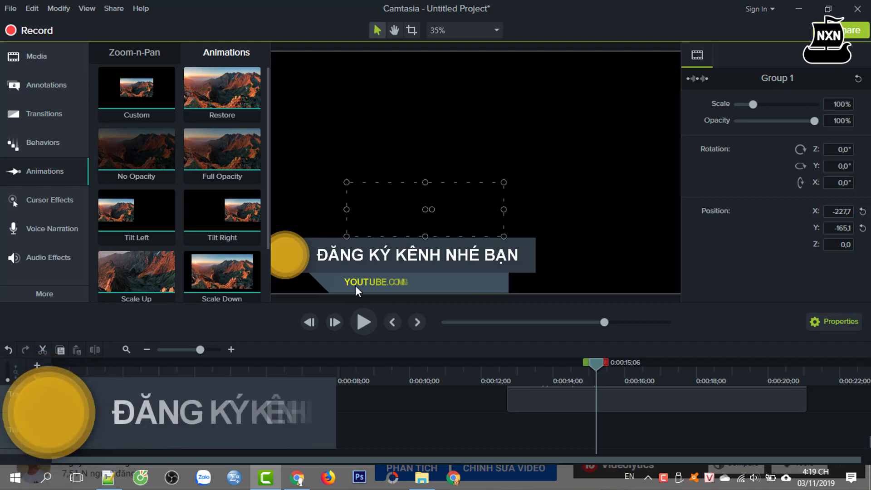
- Set the playhead to 0:00:02;12, at the end of the dark rectangle's slide-in animation
left_click_drag(599, 363, 181, 353)
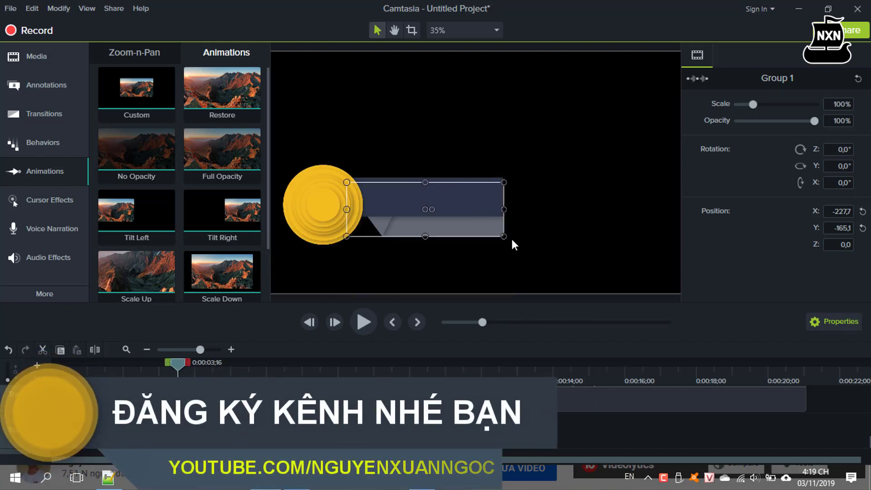
left_click_drag(178, 364, 171, 366)
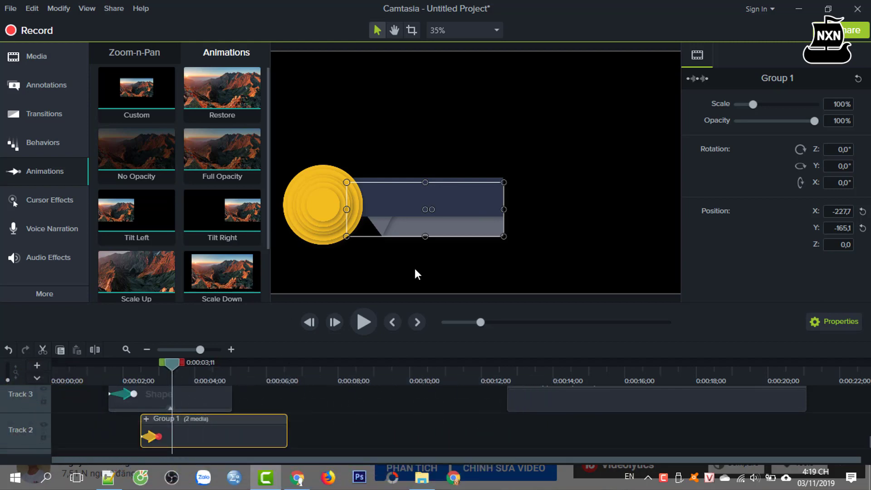
left_click_drag(168, 363, 136, 388)
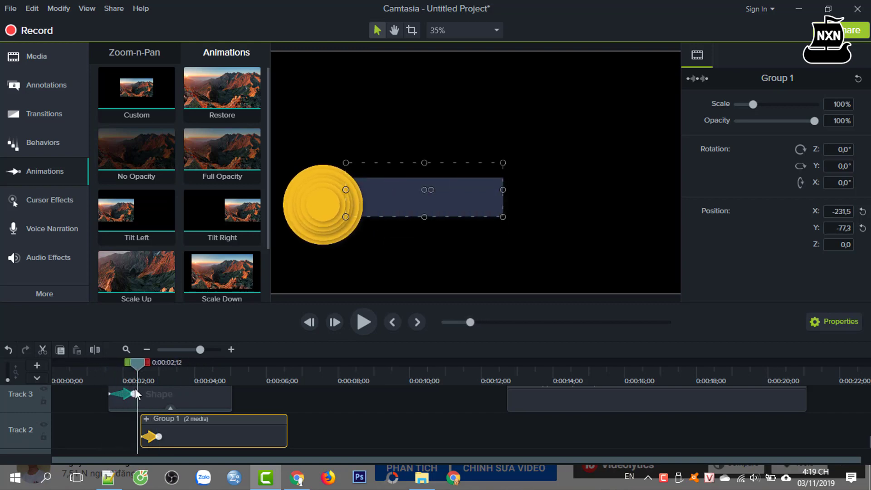
double_click(156, 424)
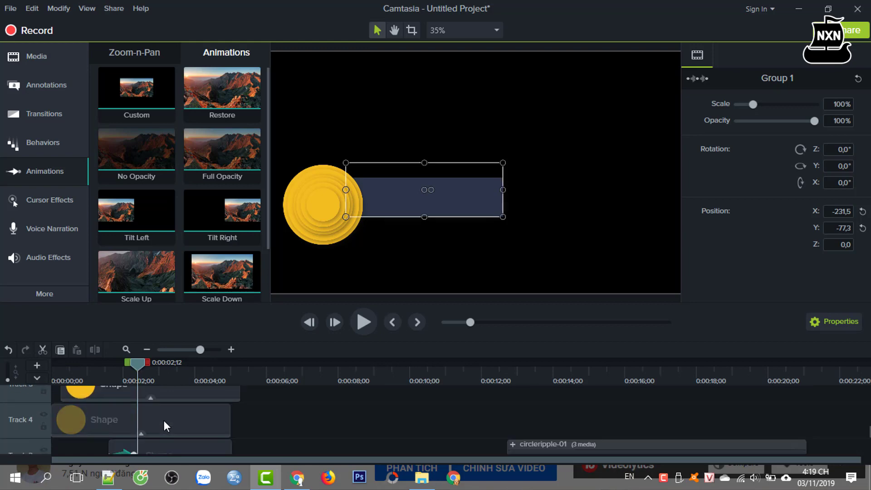
- Add a plain ABC text callout on Track 10 at 0:00:02;12 and fit its box over the dark rectangle
scroll(164, 420, "up", 5)
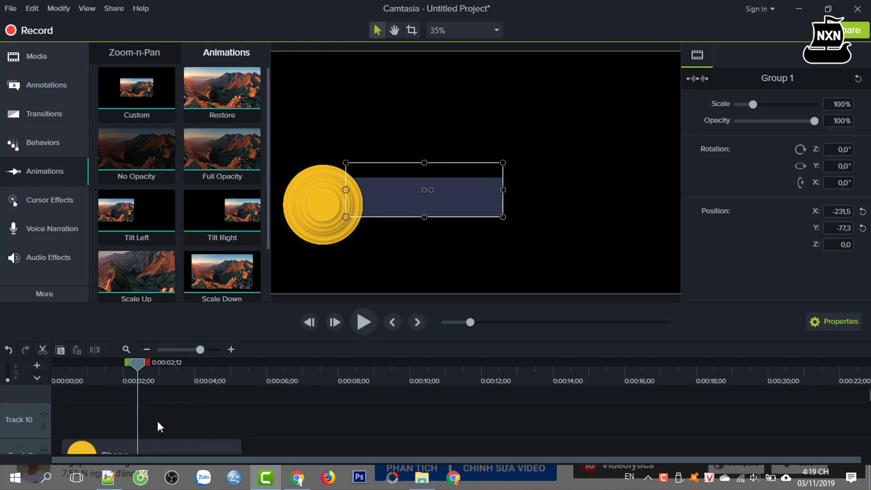
left_click(31, 85)
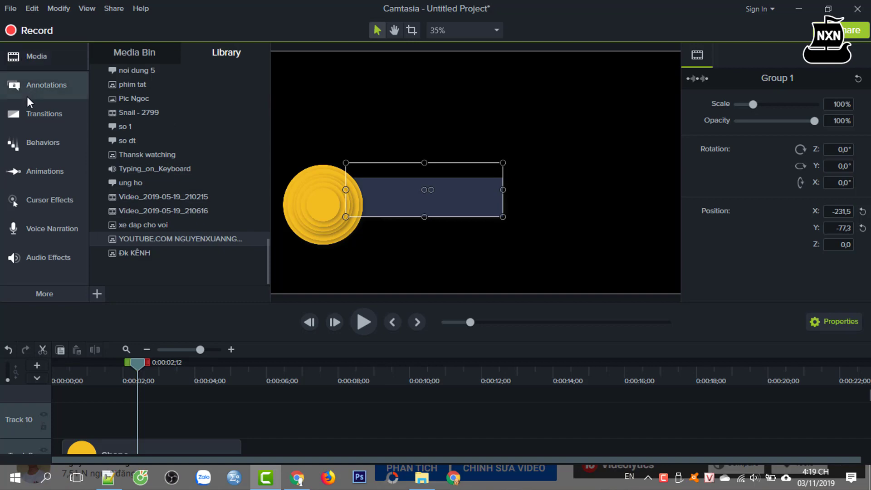
left_click(136, 52)
left_click(42, 86)
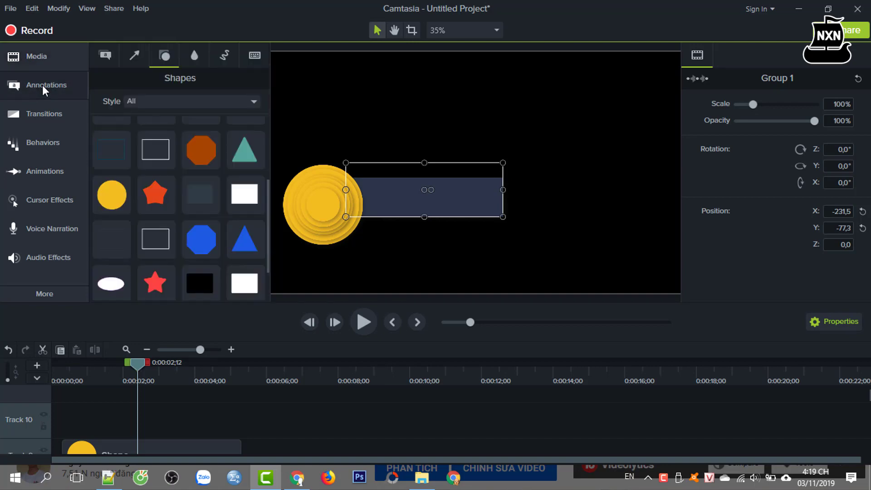
left_click(108, 55)
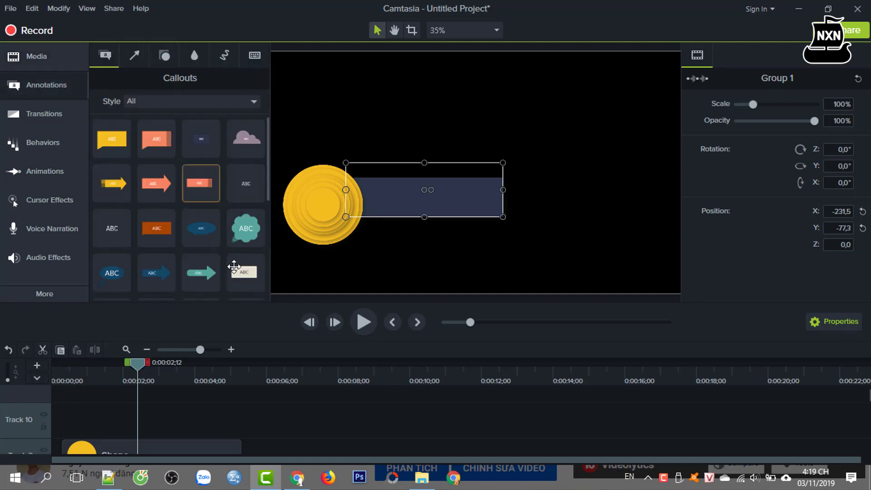
scroll(238, 282, "down", 2)
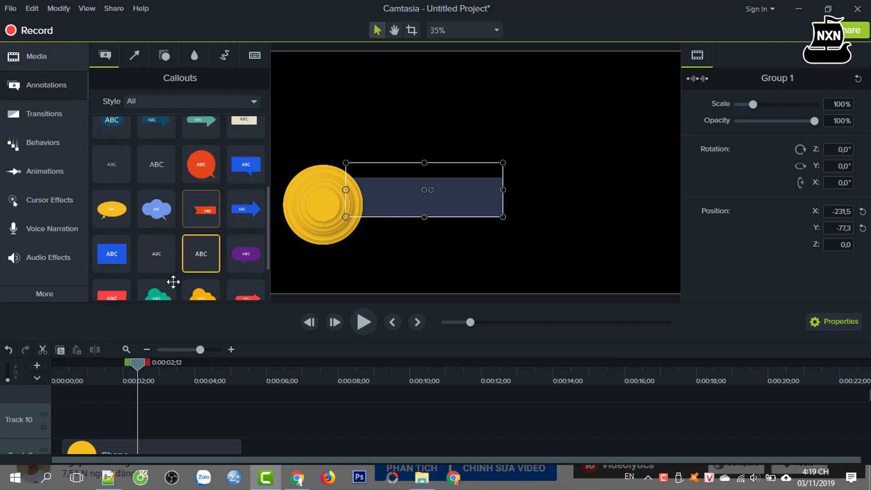
left_click_drag(199, 253, 412, 195)
left_click_drag(411, 165, 477, 205)
- Replace the callout's placeholder text with the channel's website address in capitals and set its font style to Bold
double_click(466, 202)
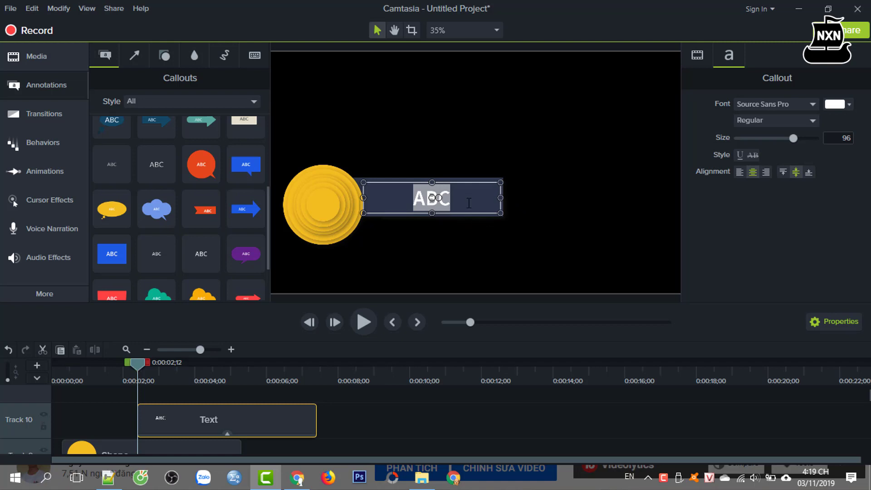
type("NGUYENXUAN")
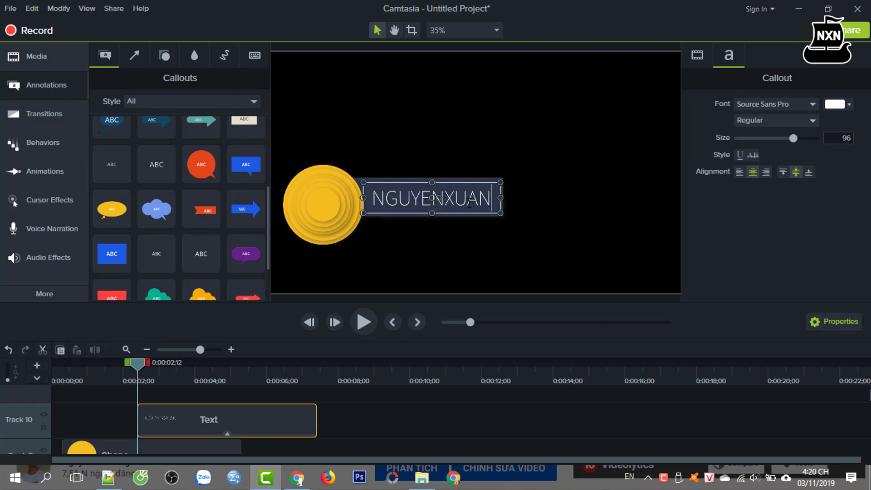
type("NGOC.NET")
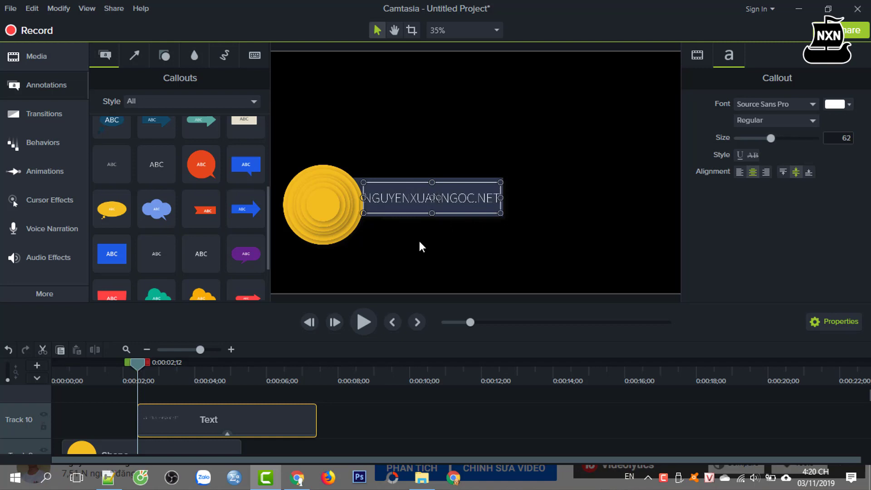
left_click_drag(455, 193, 504, 198)
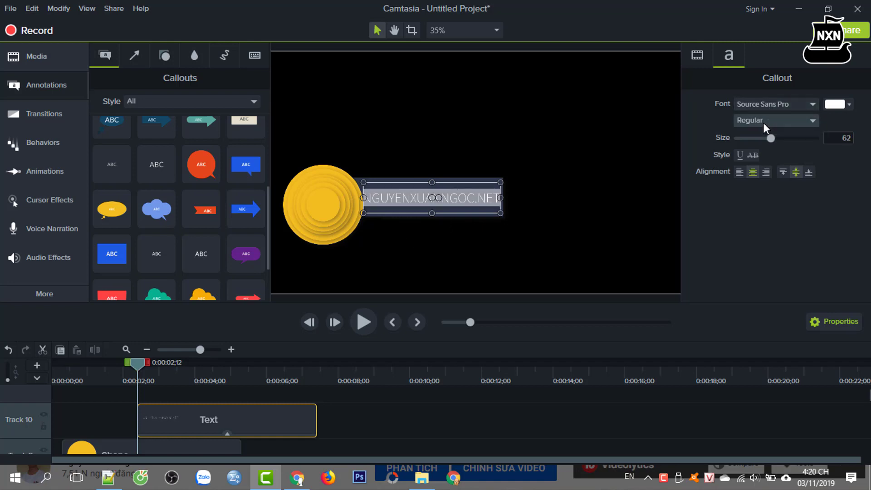
left_click(764, 121)
left_click(753, 161)
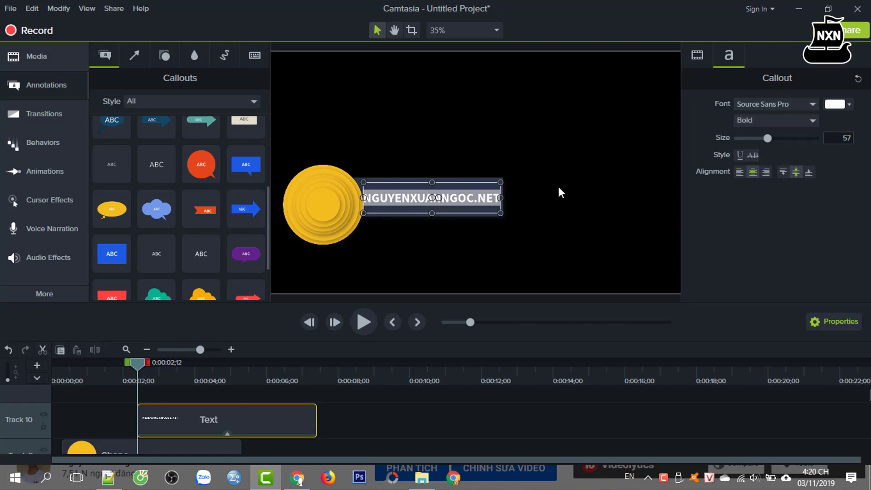
key("Escape")
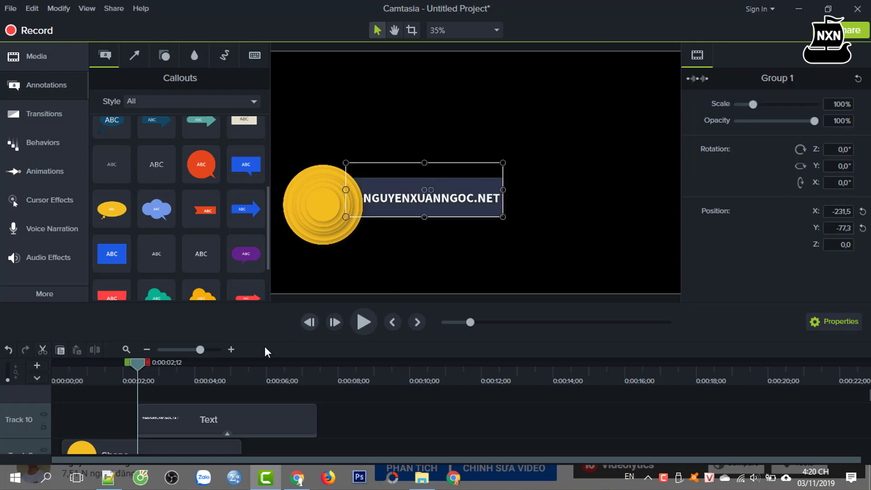
- Play back the banner from 0:00:02;06 to check how the website text appears on the dark rectangle
left_click_drag(135, 371, 129, 365)
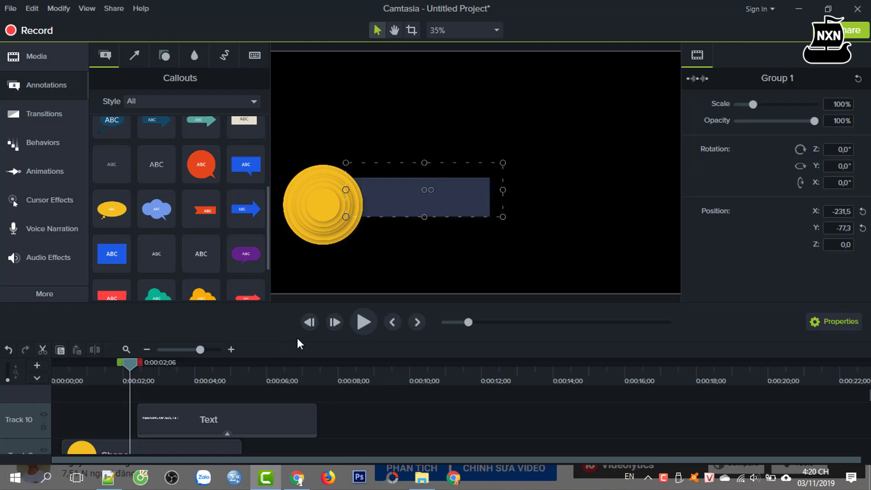
left_click(363, 320)
left_click(363, 319)
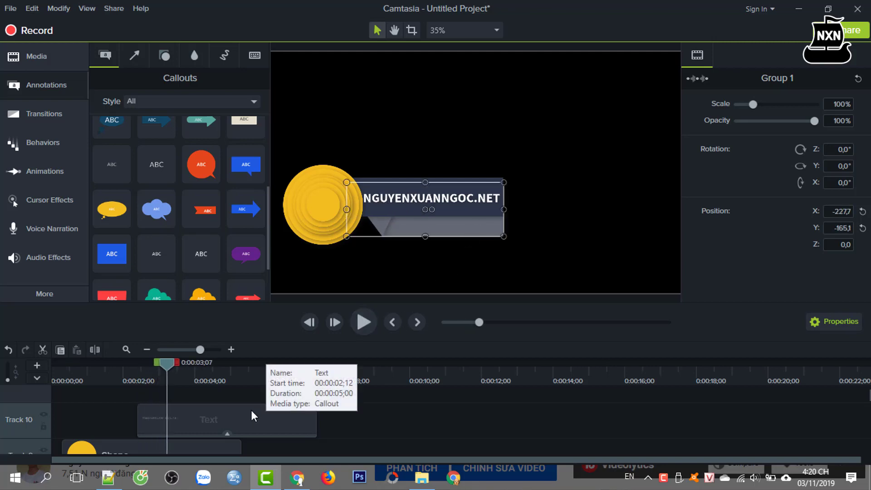
- Duplicate the website text callout onto Track 11 at 0:00:03;07 and change the copy's text to ĐĂNG KÝ KÊNH
left_click(220, 423)
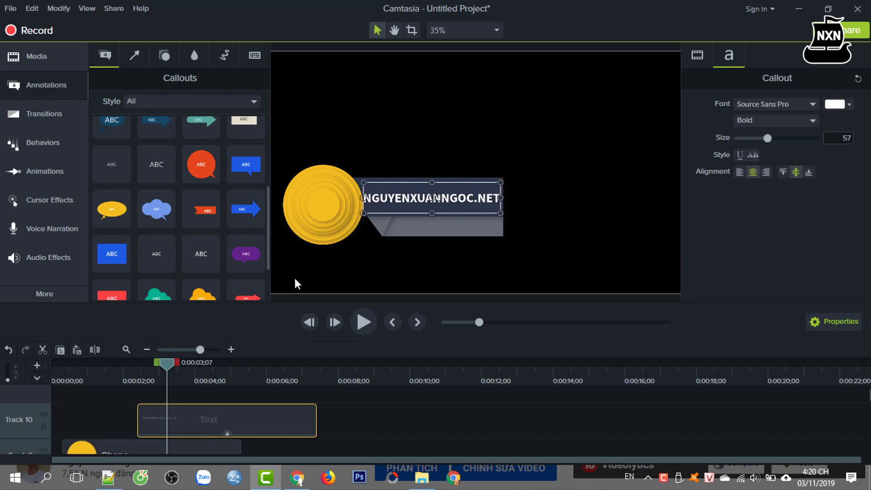
key("ctrl+v")
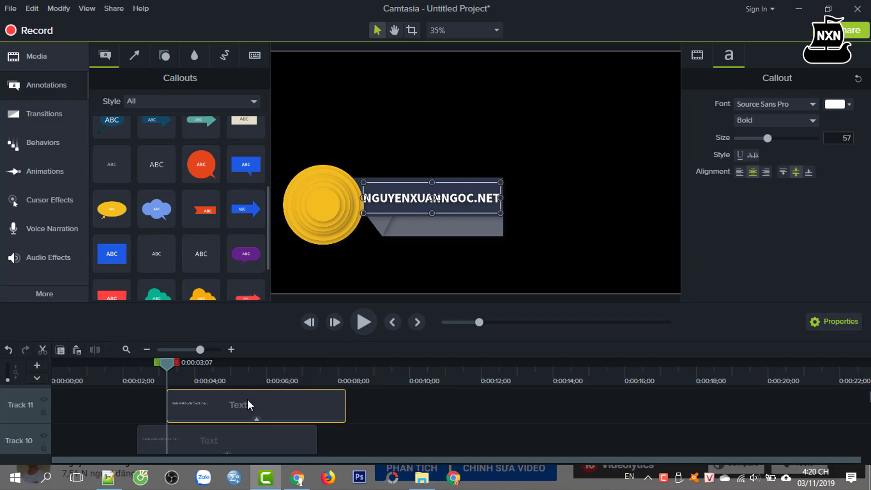
double_click(398, 199)
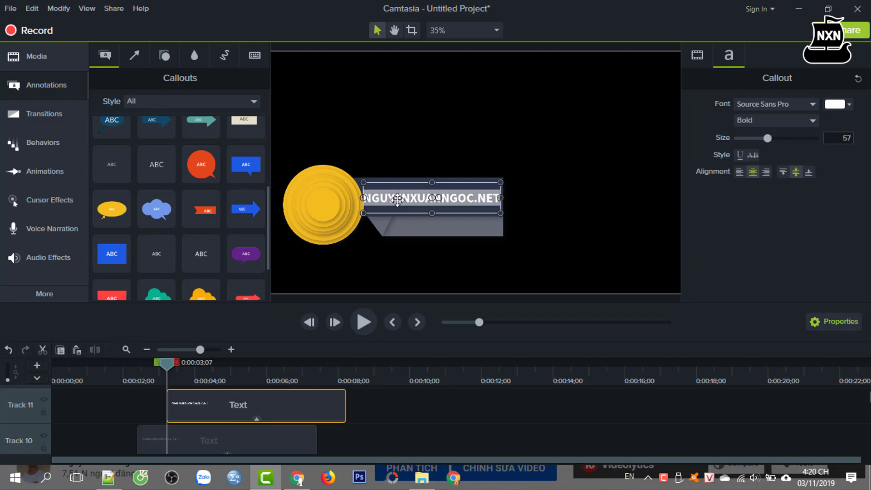
type("ĐANG")
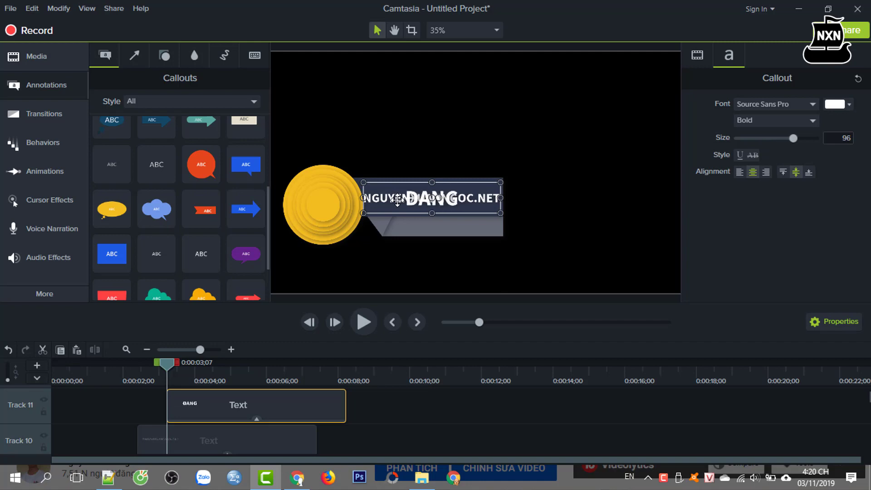
type(" KÝ KENH")
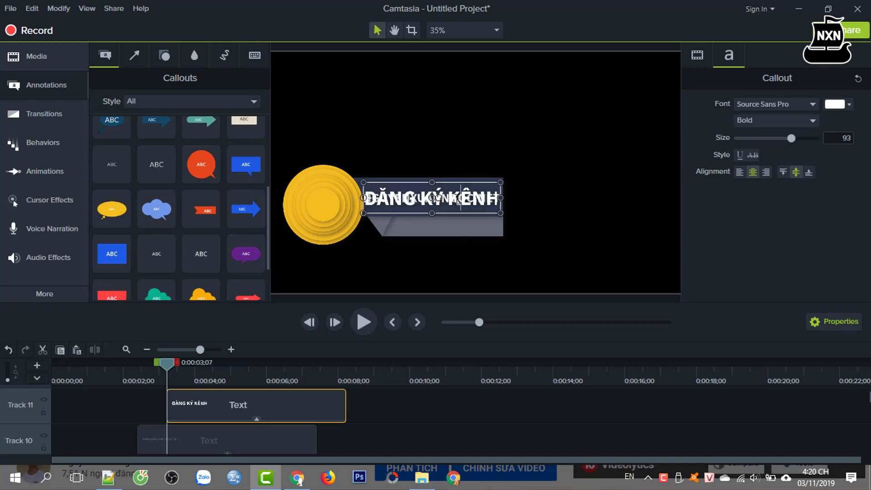
- Reduce the ĐĂNG KÝ KÊNH text to size 55 and fit its box onto the grey angled bar
triple_click(481, 200)
left_click_drag(792, 141, 780, 141)
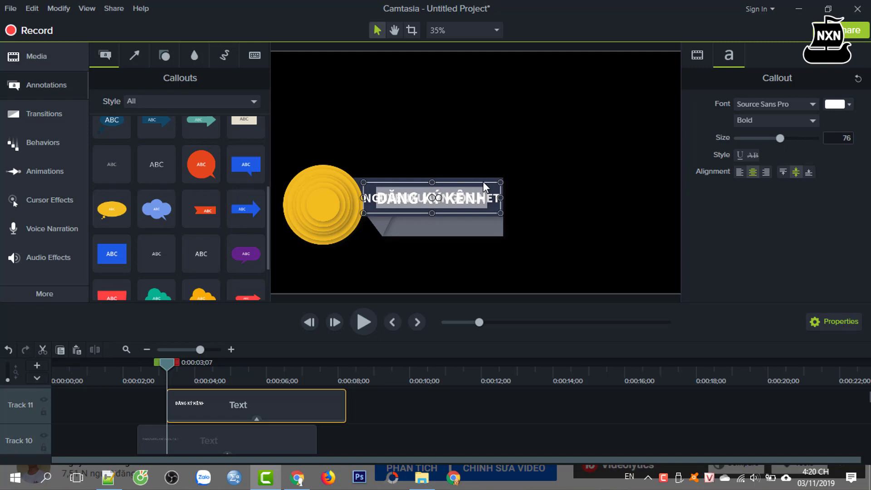
left_click(484, 187)
left_click_drag(486, 193, 505, 218)
left_click_drag(438, 240, 438, 233)
left_click(558, 247)
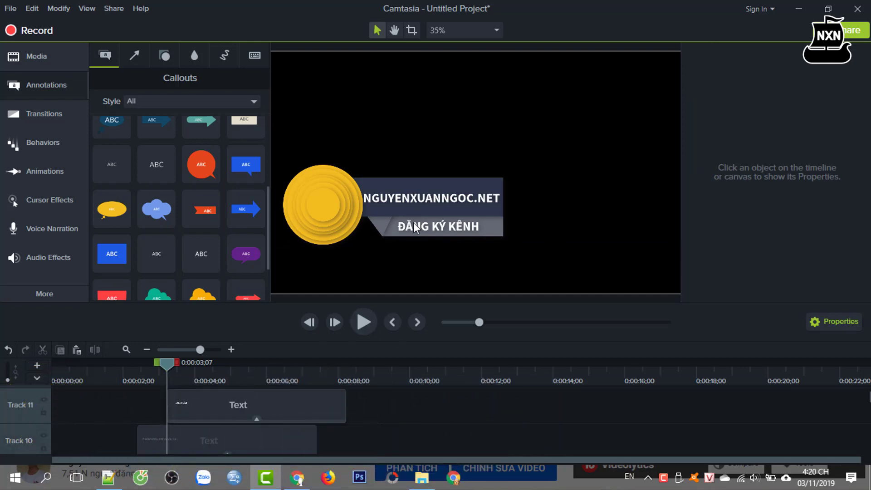
- Add the Reveal behavior to both the website text on Track 10 and the ĐĂNG KÝ KÊNH text on Track 11
left_click(178, 450)
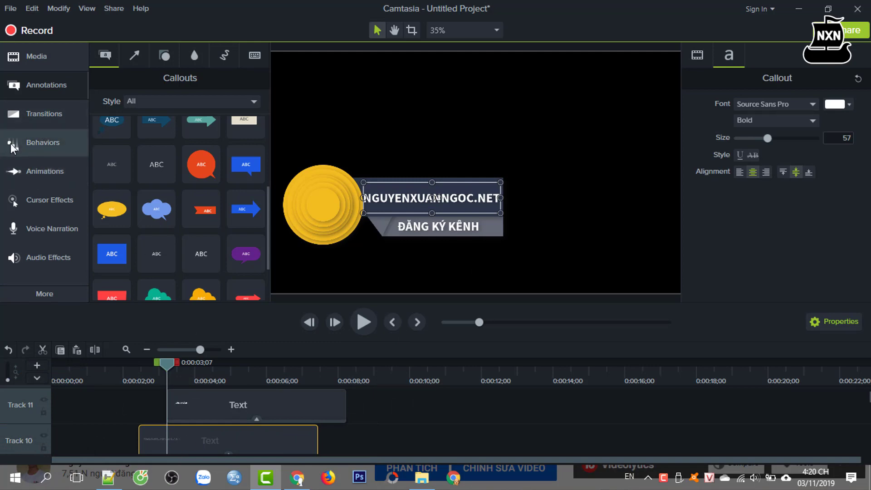
left_click(36, 145)
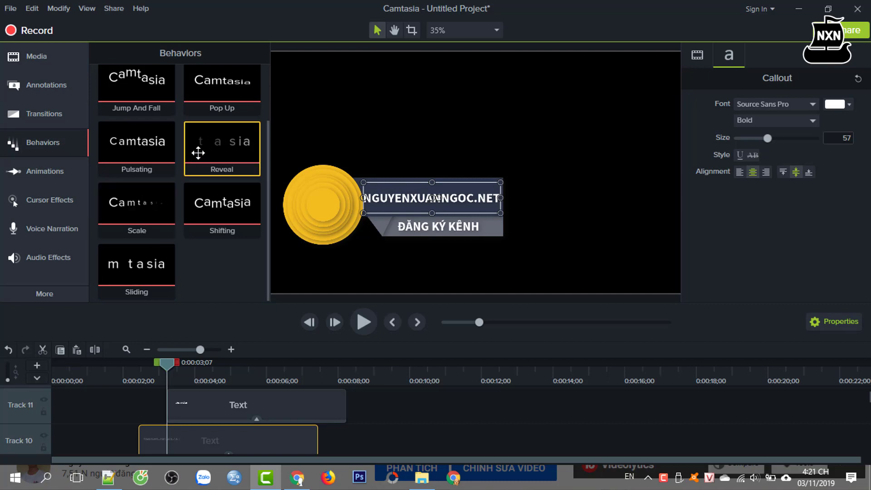
right_click(225, 144)
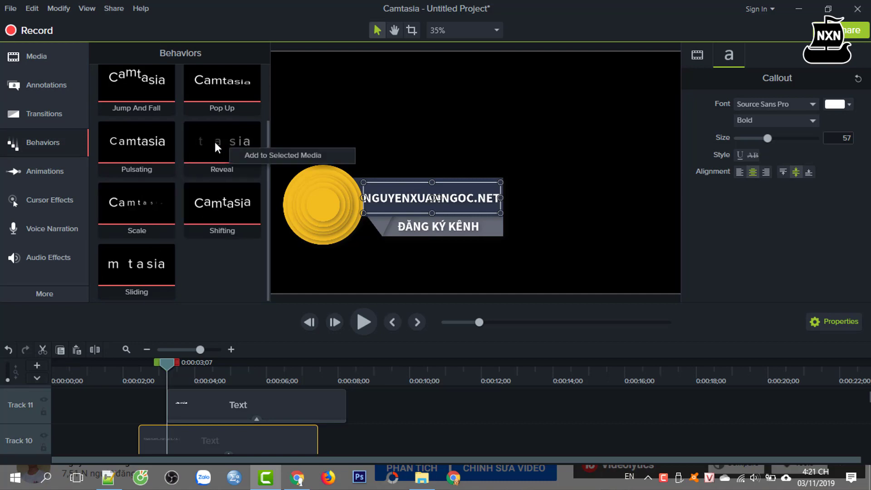
left_click(233, 155)
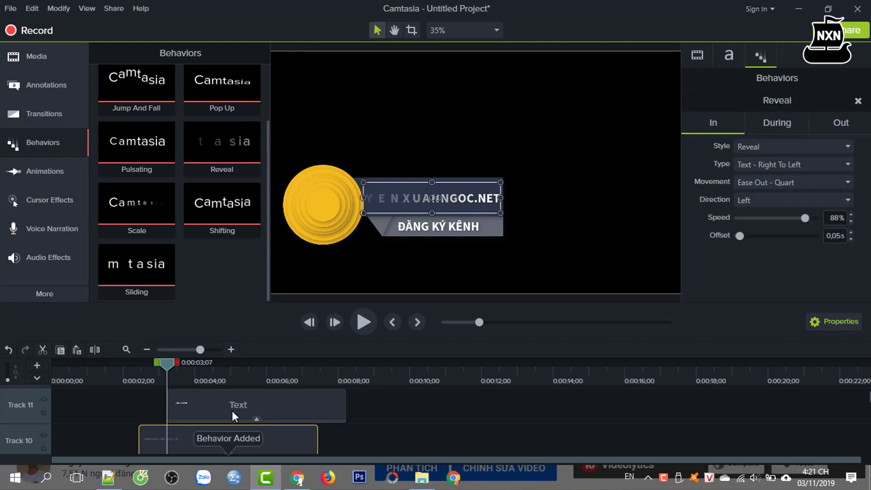
left_click(232, 410)
right_click(223, 148)
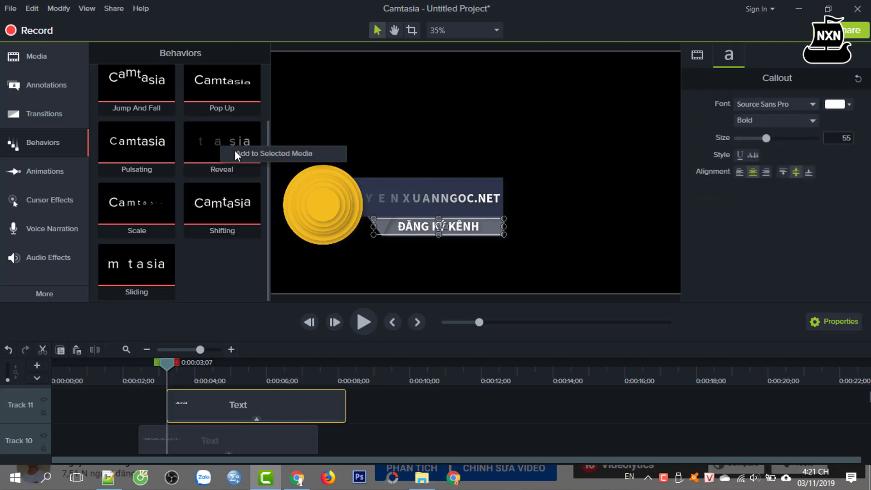
left_click(236, 154)
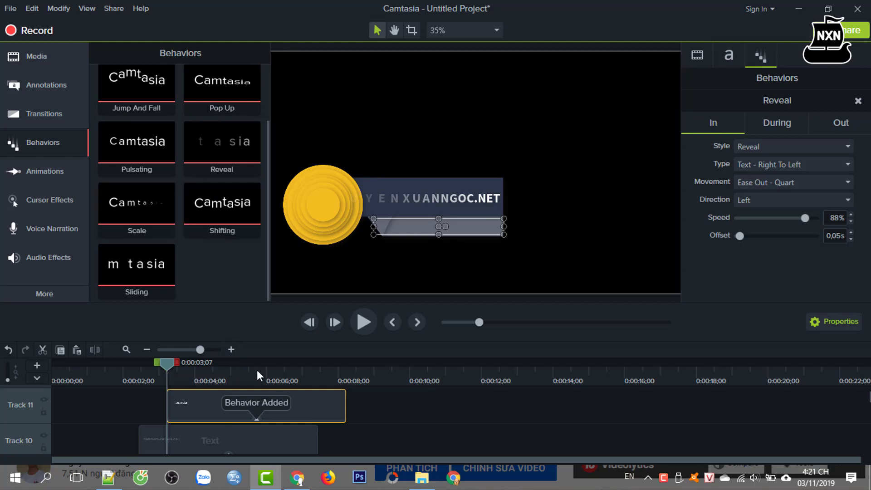
- Play back the banner with its text reveals, and scrub from the start to 0:00:05;05 to examine how the clips end
left_click_drag(168, 367, 62, 382)
left_click(364, 320)
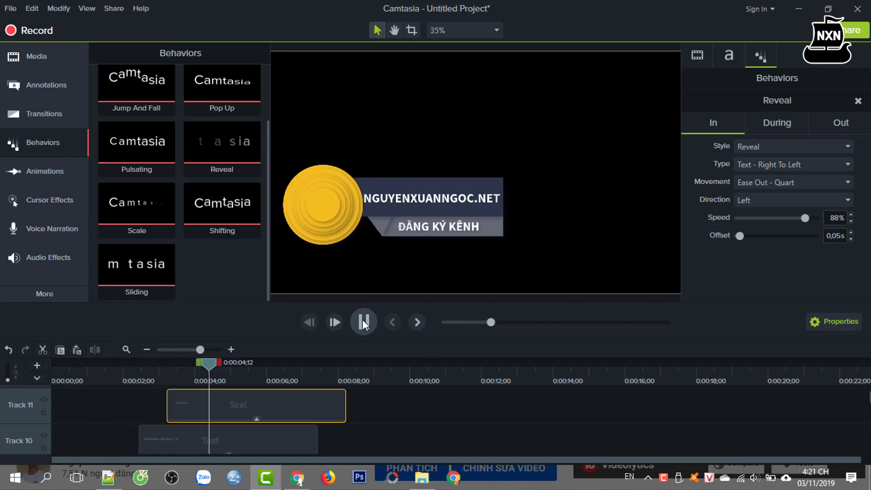
left_click(362, 320)
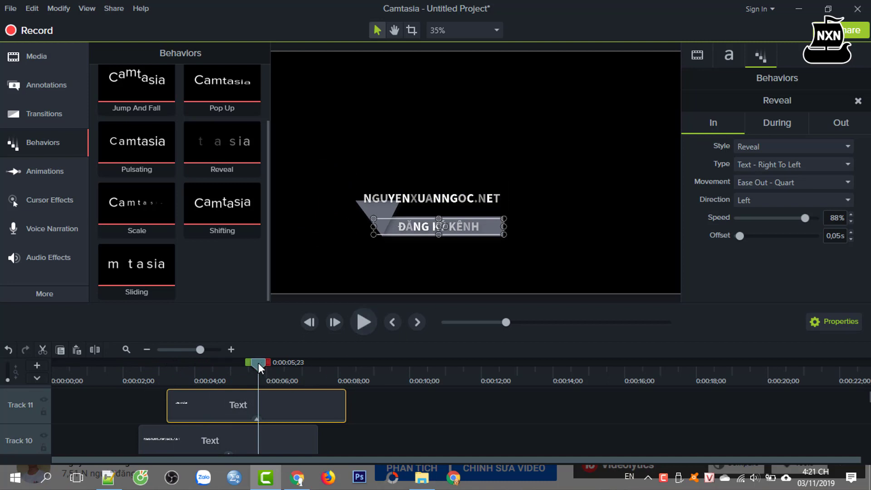
left_click(53, 363)
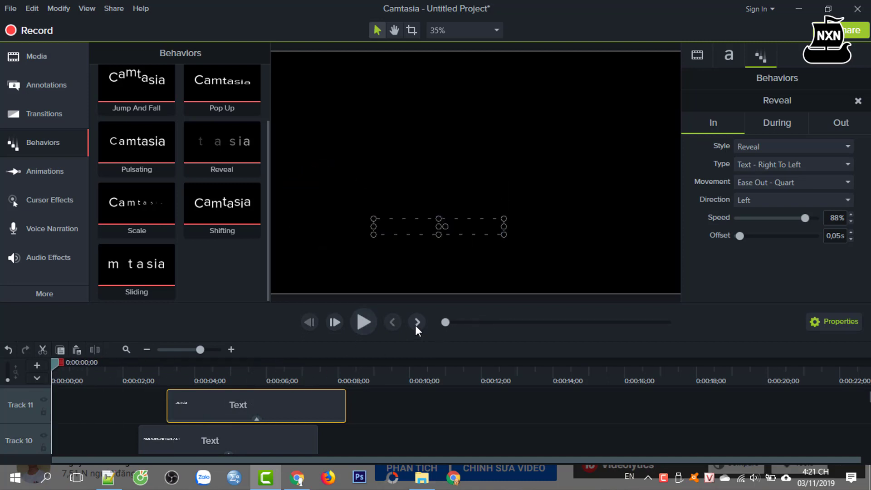
left_click_drag(53, 363, 219, 421)
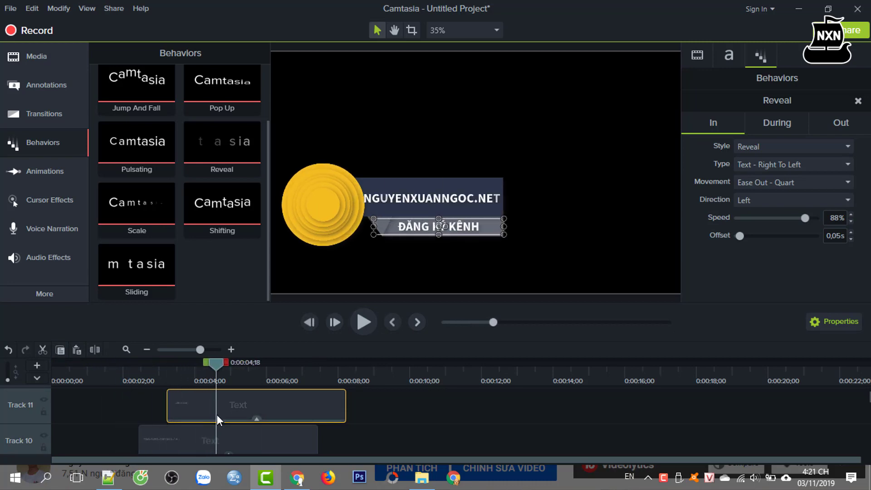
left_click_drag(213, 369, 236, 374)
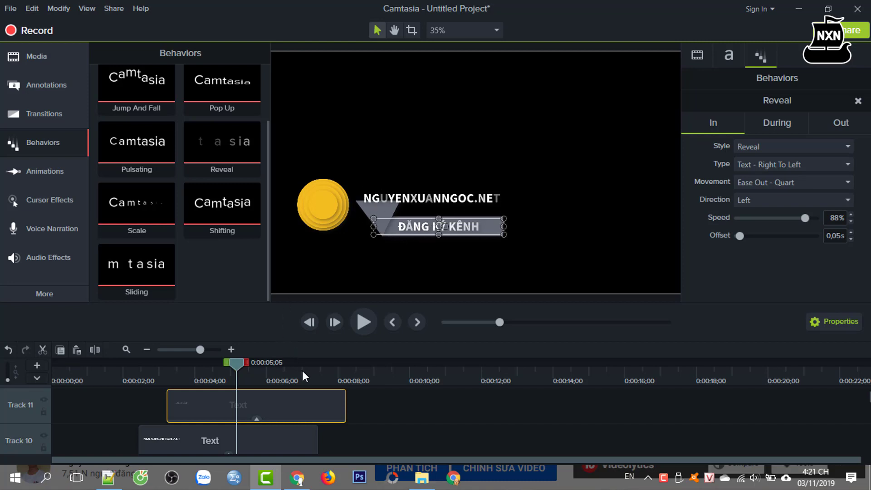
- Trim the website text on Track 10 and the ĐĂNG KÝ KÊNH text on Track 11 to end at 0:00:04;16
scroll(436, 415, "down", 8)
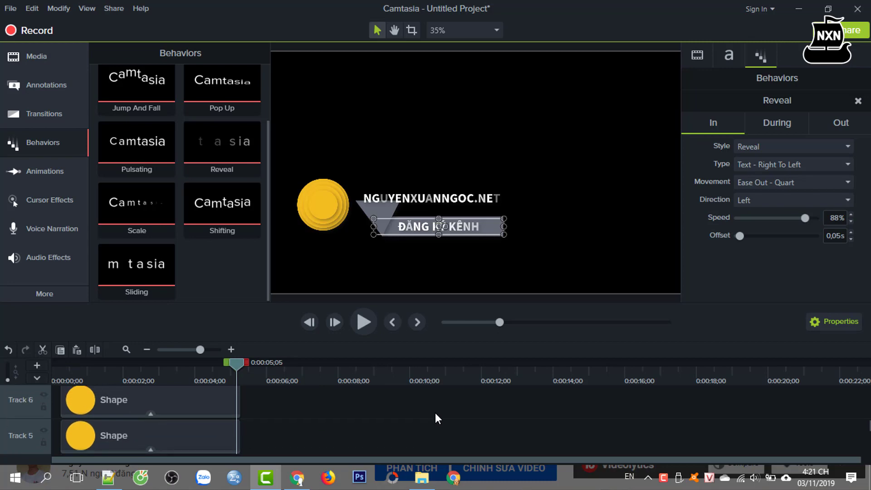
scroll(431, 418, "down", 2)
scroll(408, 415, "up", 1)
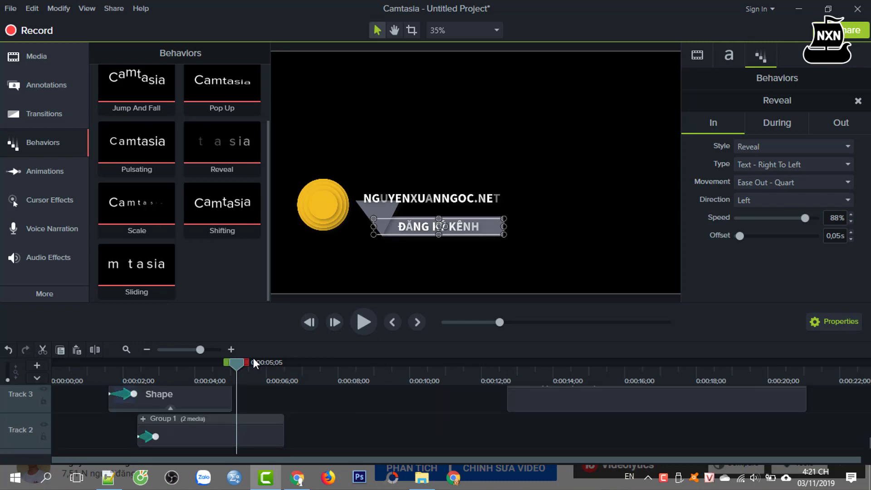
left_click(197, 396)
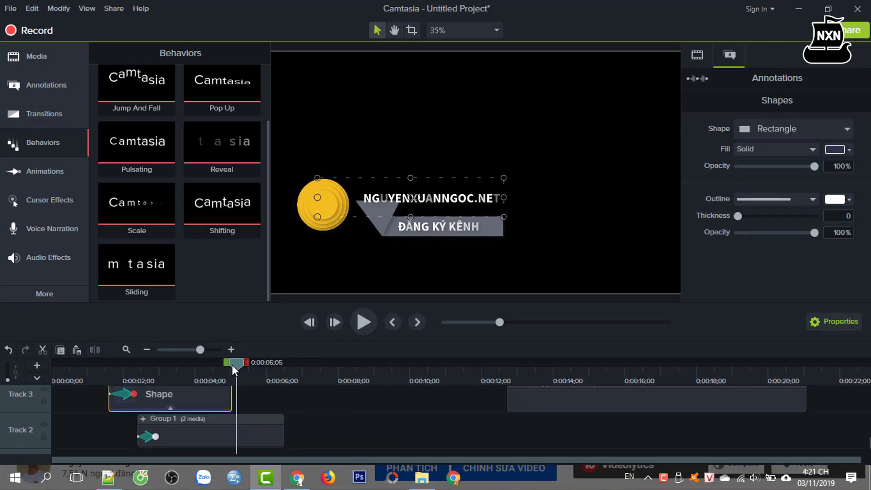
left_click_drag(232, 365, 213, 405)
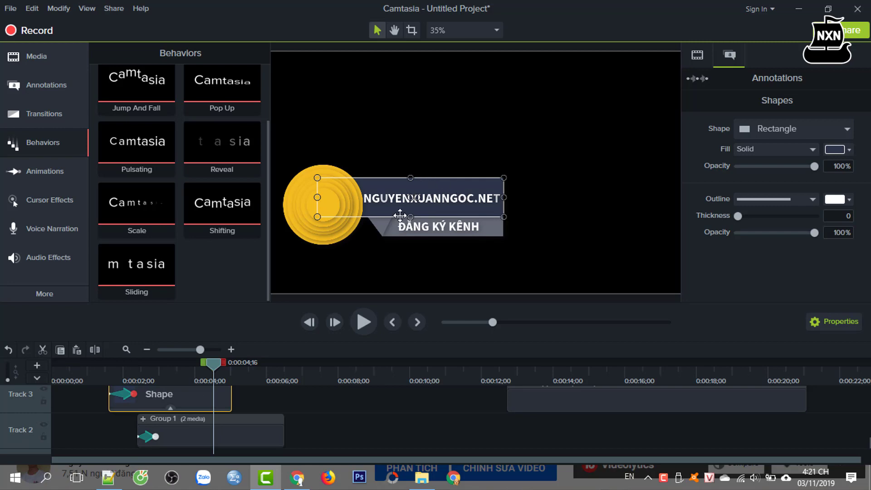
scroll(344, 400, "up", 7)
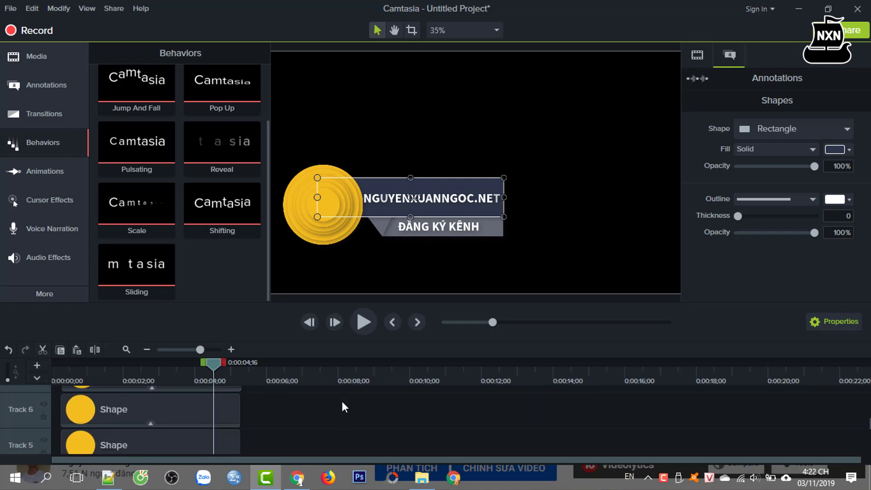
scroll(325, 395, "up", 1)
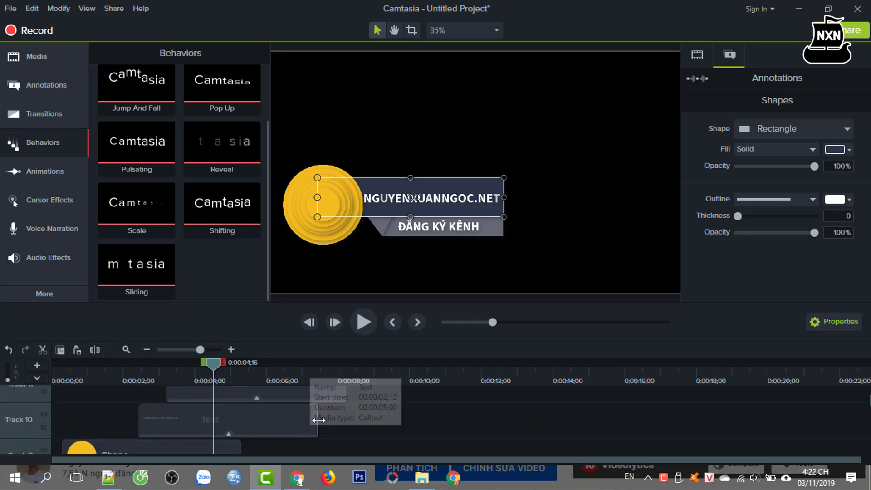
left_click_drag(317, 421, 185, 419)
scroll(340, 420, "up", 1)
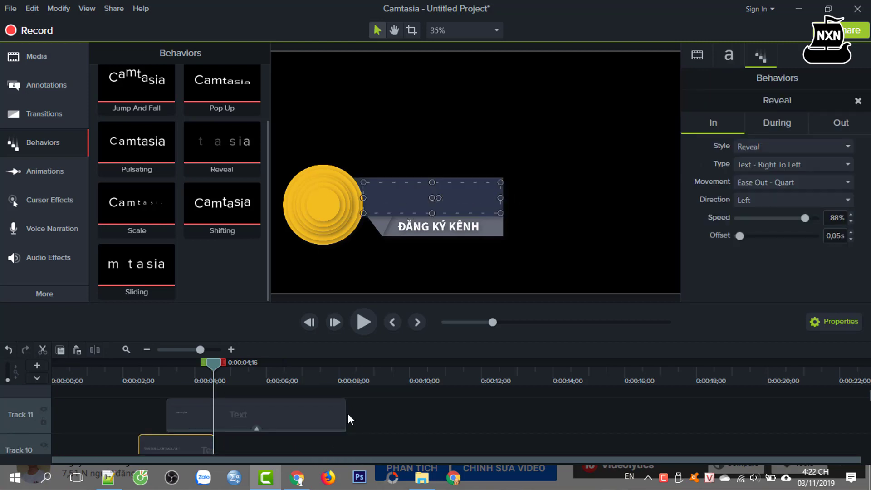
left_click_drag(346, 418, 214, 414)
- Extend the yellow circle on Track 4 and the dark rectangle on Track 3 to end level with the other circle clips
left_click_drag(212, 365, 219, 383)
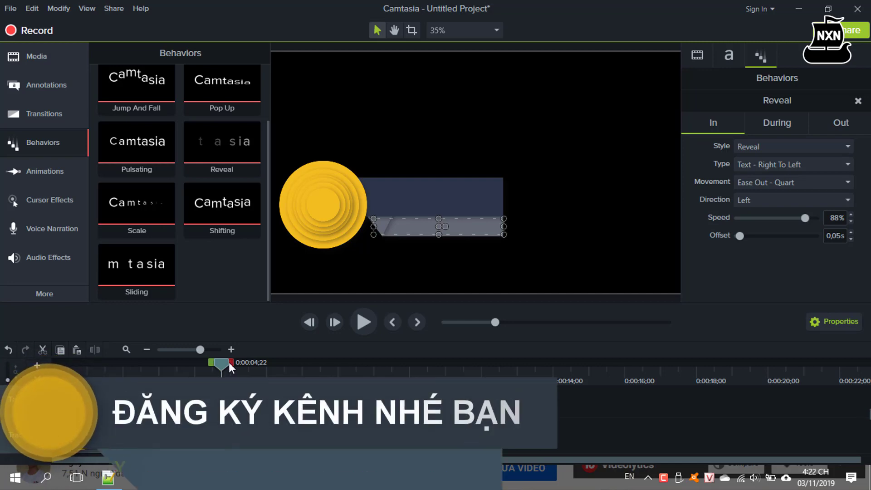
mouse_move(224, 365)
left_mouse_down()
mouse_move(236, 372)
mouse_move(210, 374)
mouse_move(227, 374)
left_mouse_up()
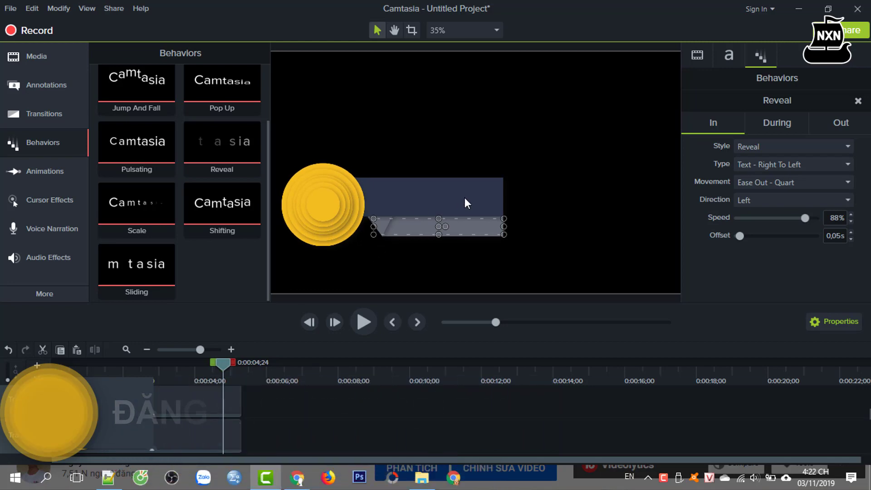
scroll(350, 437, "down", 5)
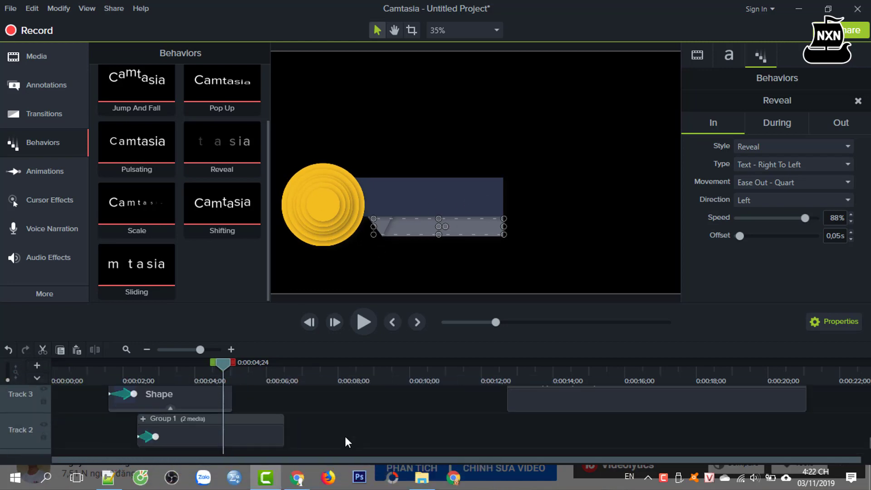
scroll(277, 420, "up", 2)
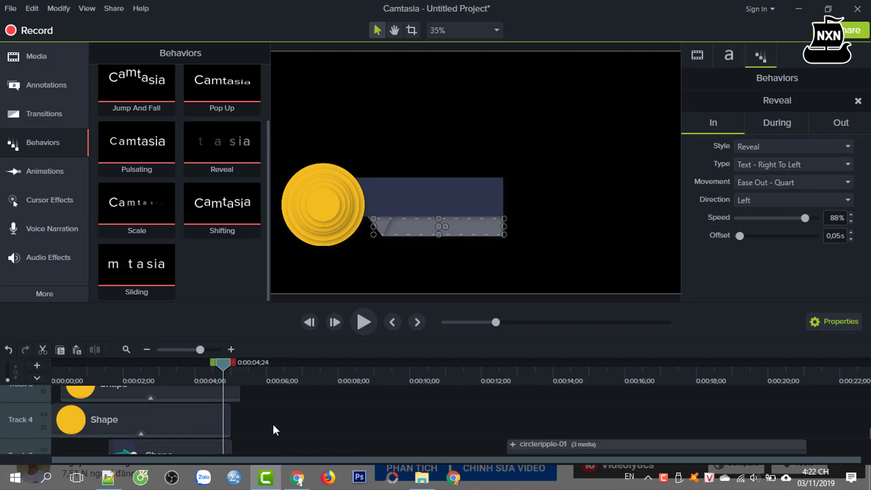
left_click_drag(232, 425, 248, 427)
scroll(254, 428, "up", 5)
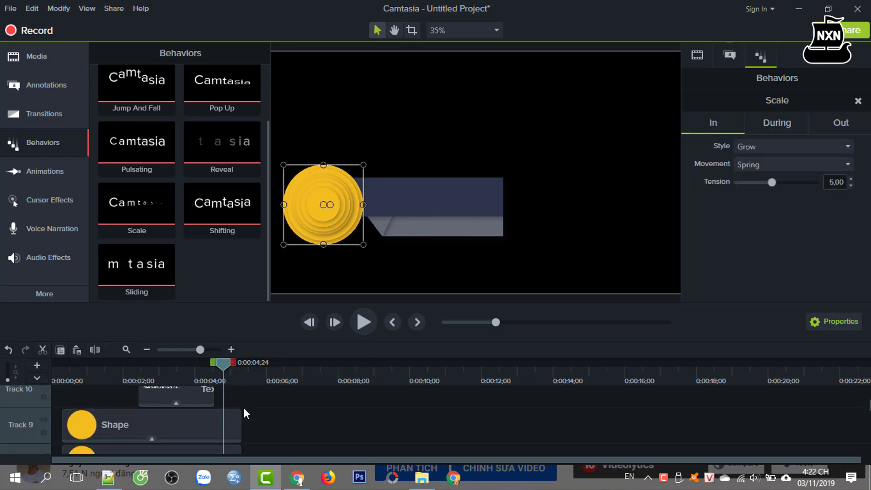
scroll(243, 426, "down", 6)
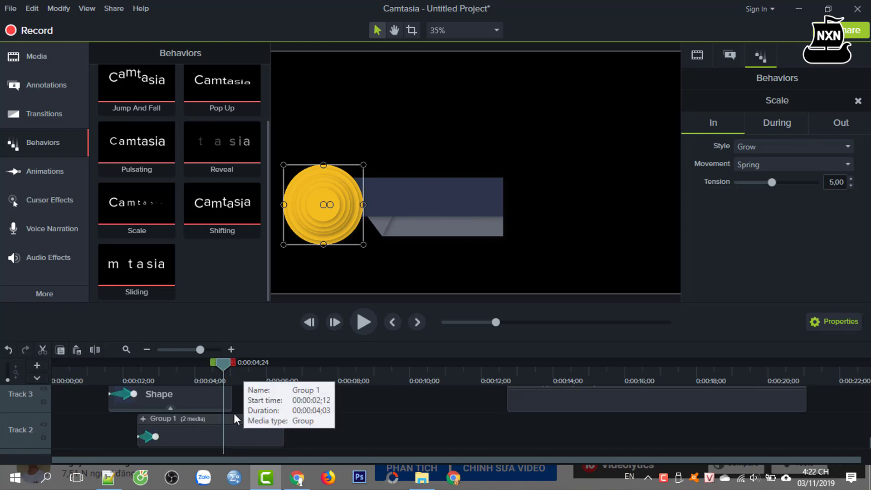
left_click_drag(232, 405, 241, 404)
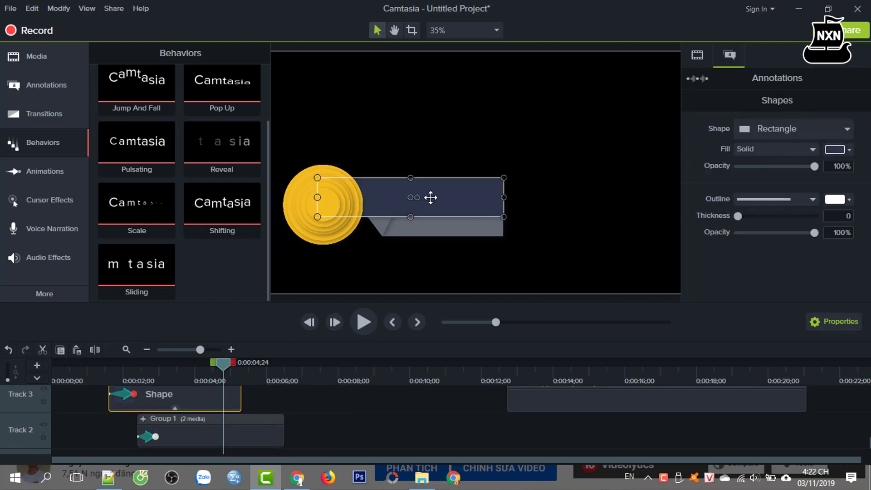
- Add a Restore animation to Group 1, the grey angled bar on Track 2, at 0:00:04;24
left_click(250, 423)
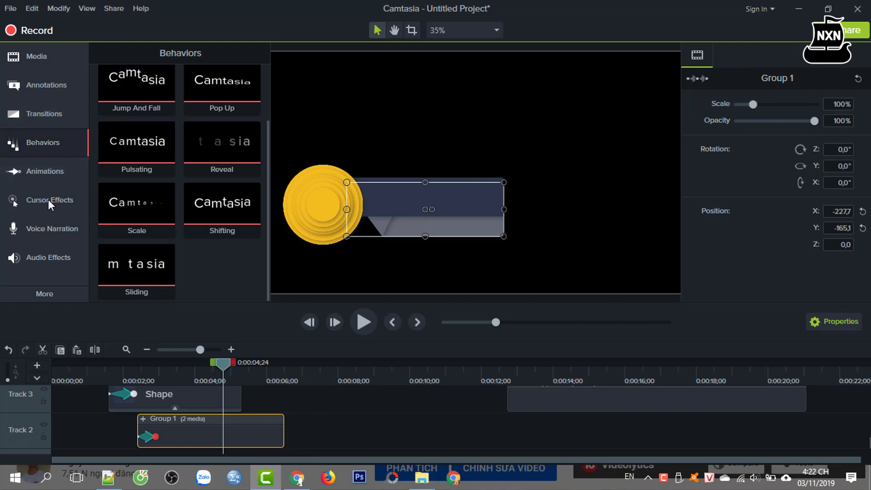
left_click(37, 172)
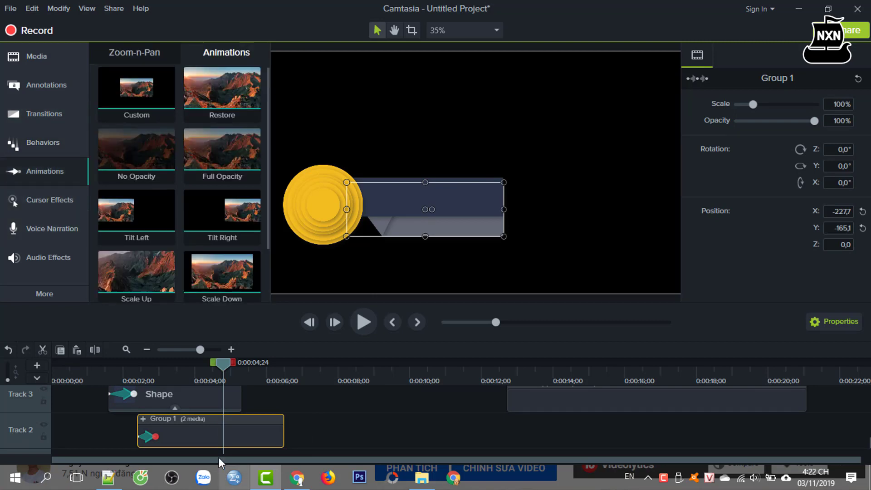
left_click(486, 276)
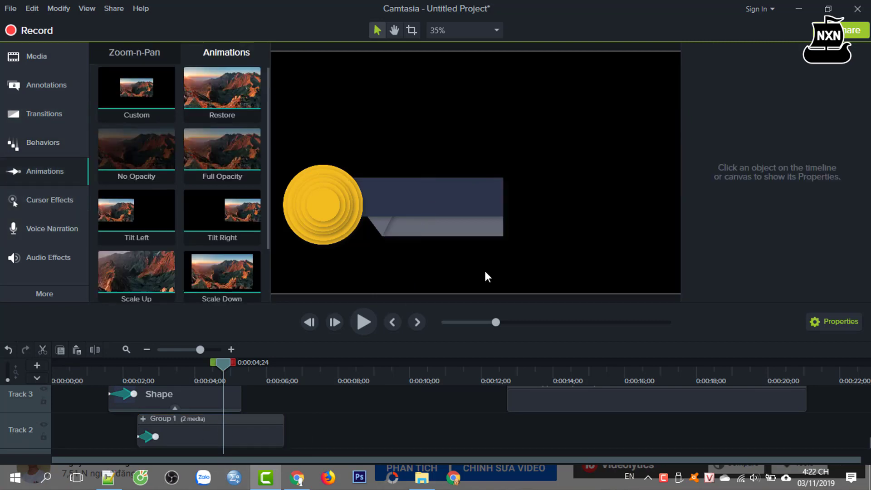
left_click(458, 233)
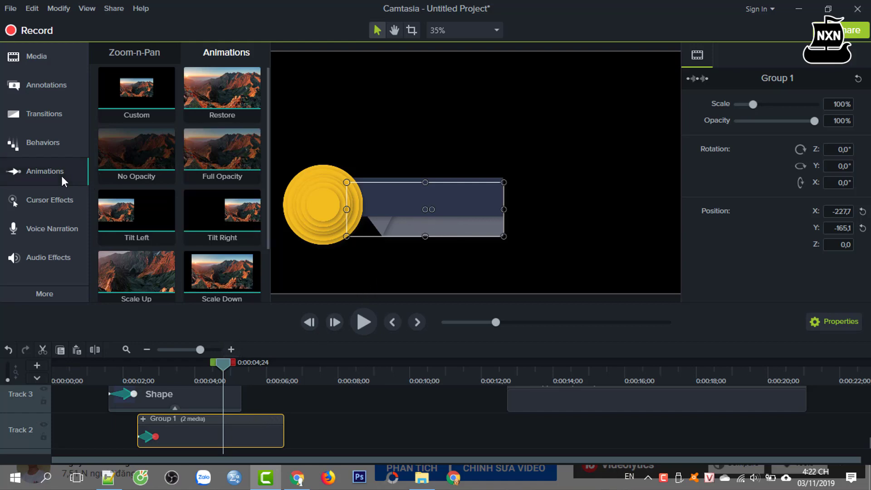
right_click(222, 96)
left_click(236, 104)
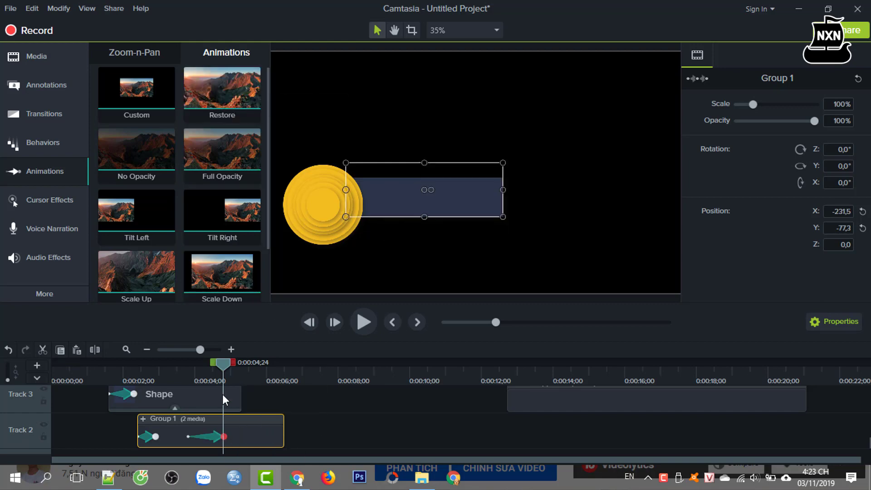
- Shorten Group 1's Restore animation to finish at about 0:00:04;26, and trim the group to end at 0:00:05;00
mouse_move(223, 362)
left_mouse_down()
mouse_move(175, 363)
mouse_move(217, 367)
left_mouse_up()
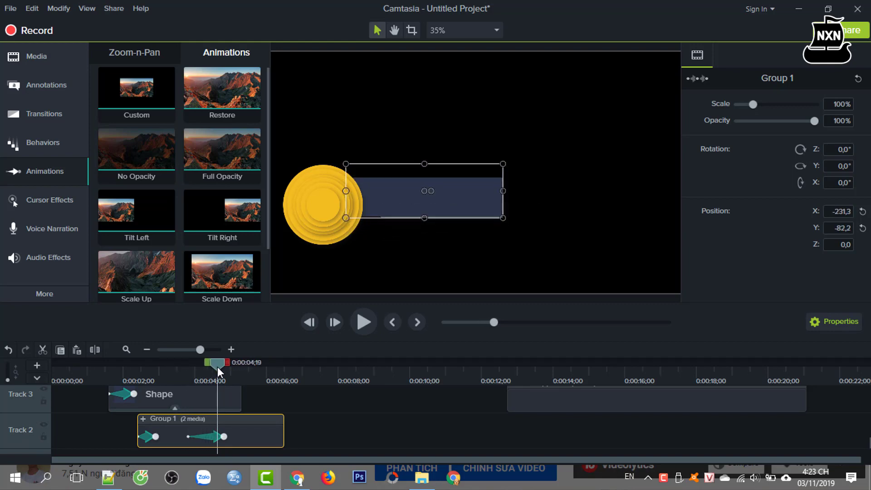
left_click_drag(203, 437, 226, 436)
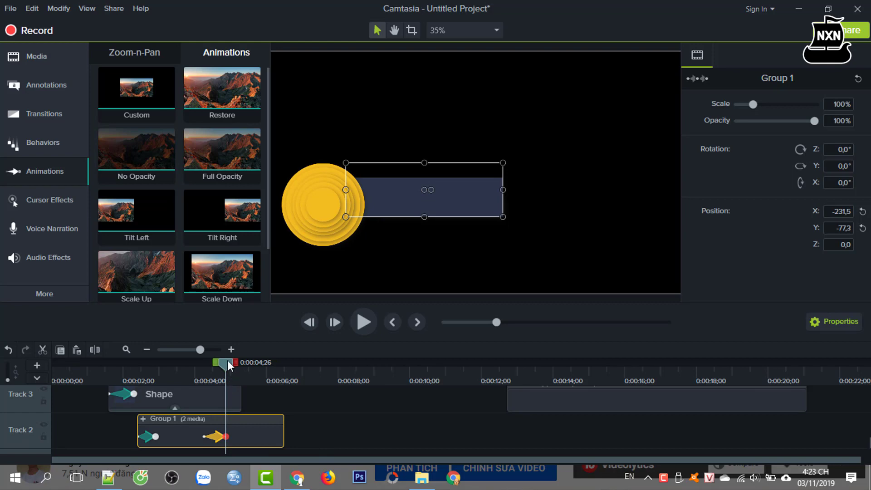
left_click_drag(227, 360, 200, 363)
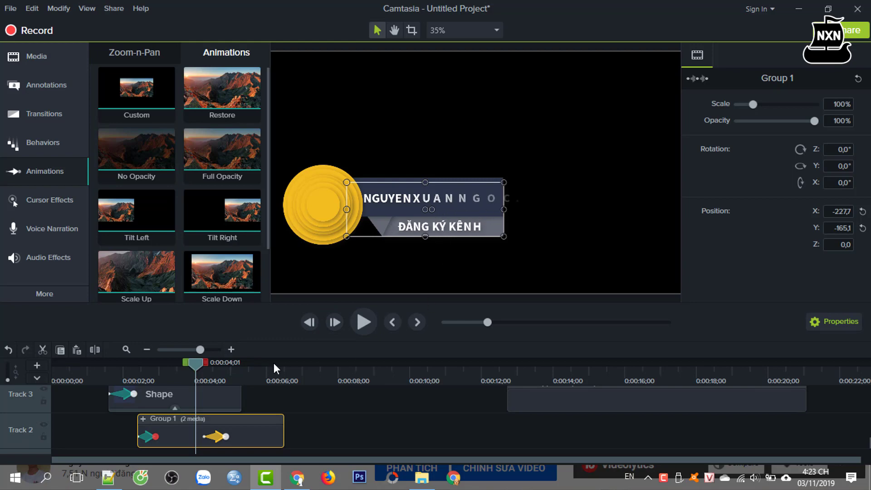
left_click_drag(195, 366, 230, 373)
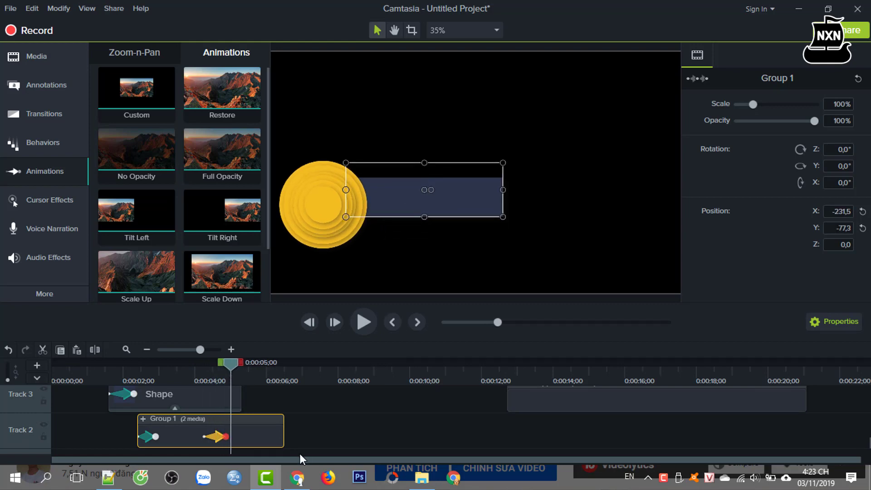
left_click_drag(284, 431, 231, 429)
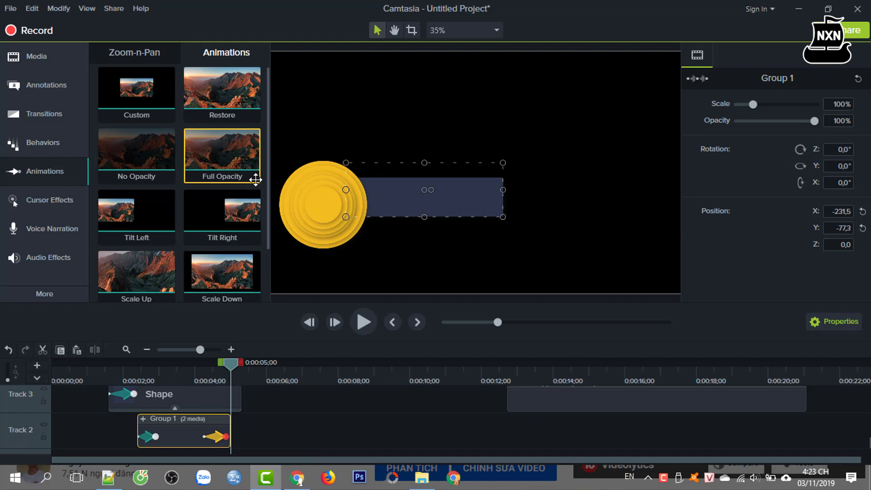
- Add a Restore animation to the dark rectangle on Track 3 and shorten it to finish at about 0:00:05;09
left_click(217, 398)
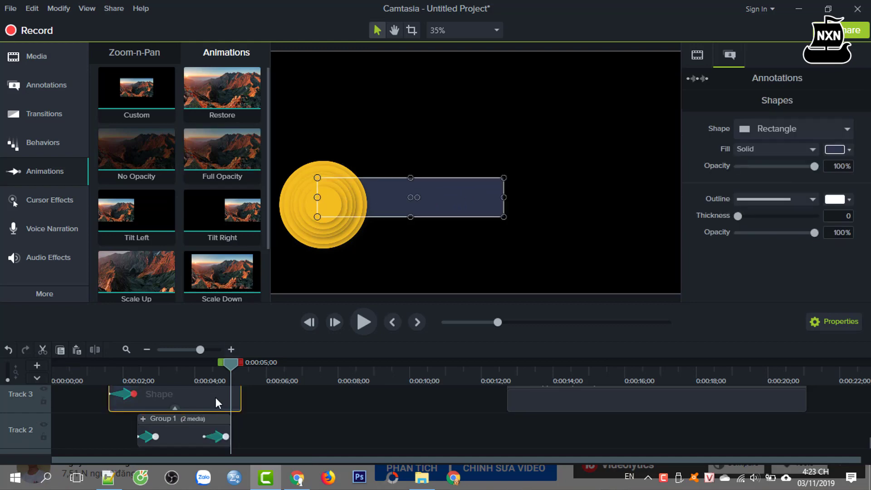
right_click(219, 91)
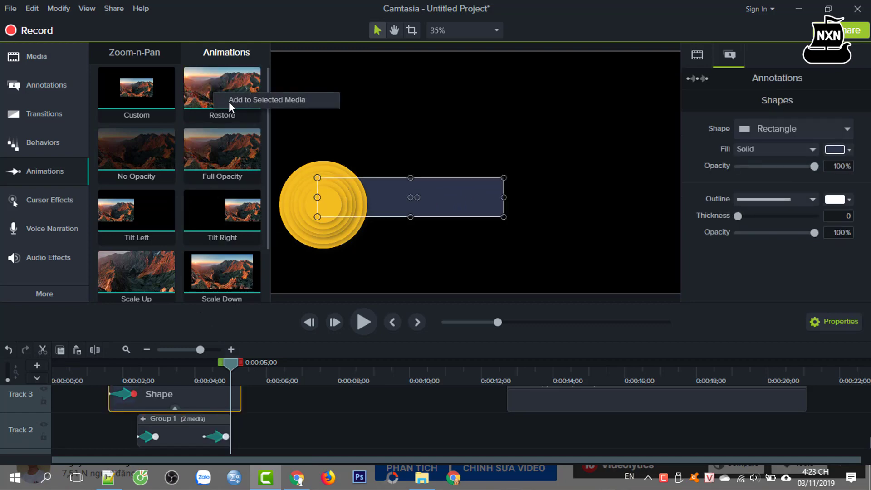
left_click(228, 102)
mouse_move(242, 399)
left_mouse_down()
mouse_move(263, 399)
mouse_move(230, 397)
mouse_move(247, 402)
left_mouse_up()
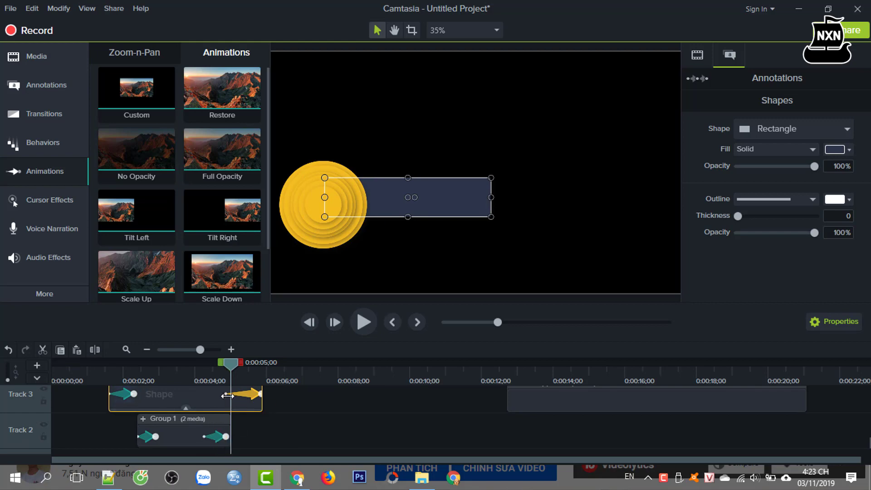
mouse_move(228, 396)
left_mouse_down()
mouse_move(196, 378)
mouse_move(240, 388)
left_mouse_up()
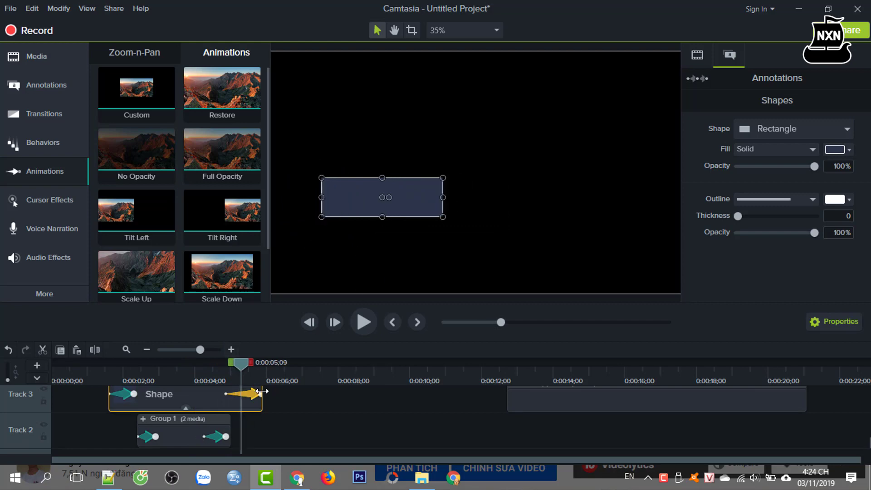
left_click_drag(259, 396, 242, 397)
mouse_move(243, 362)
left_mouse_down()
mouse_move(220, 369)
mouse_move(238, 378)
left_mouse_up()
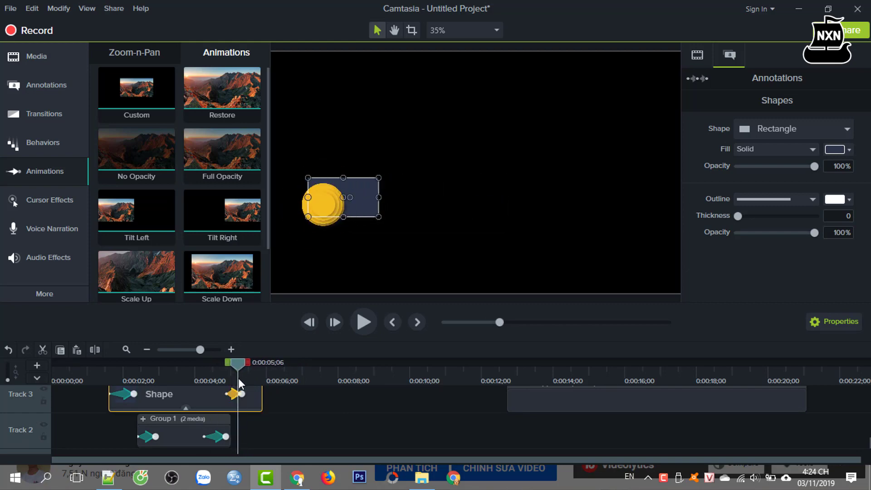
- Extend the yellow circle clips on Tracks 4 to 9 to end at about 0:00:05;17, and trim the end of the dark rectangle on Track 3
scroll(252, 426, "up", 2)
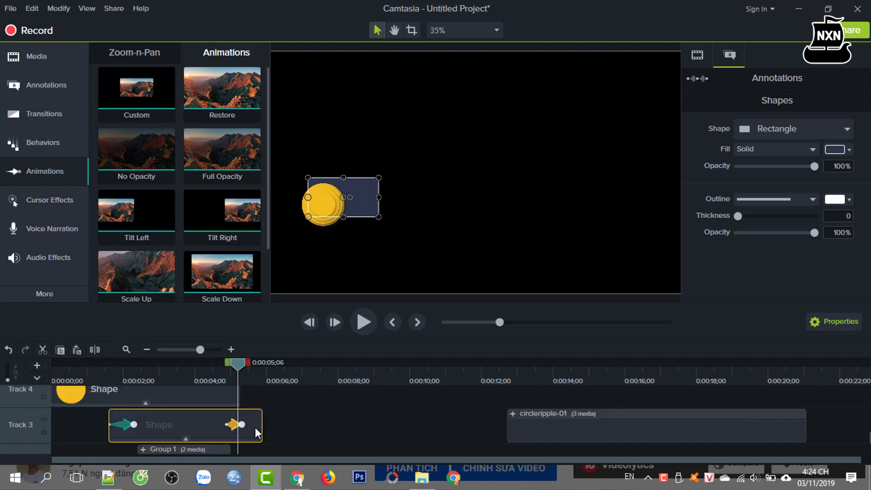
left_click_drag(241, 417, 249, 417)
scroll(266, 443, "down", 2)
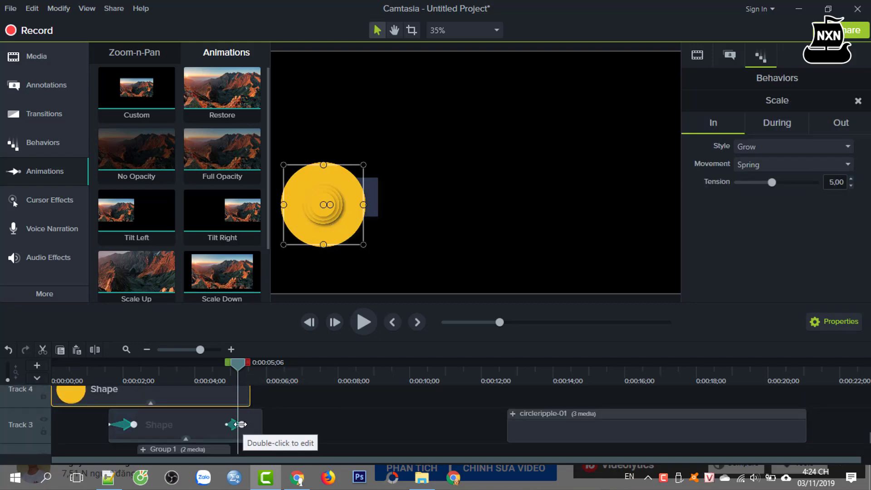
mouse_move(263, 421)
left_mouse_down()
mouse_move(251, 418)
mouse_move(254, 394)
mouse_move(245, 401)
mouse_move(257, 404)
left_mouse_up()
scroll(244, 406, "up", 2)
scroll(247, 397, "up", 1)
scroll(257, 399, "up", 1)
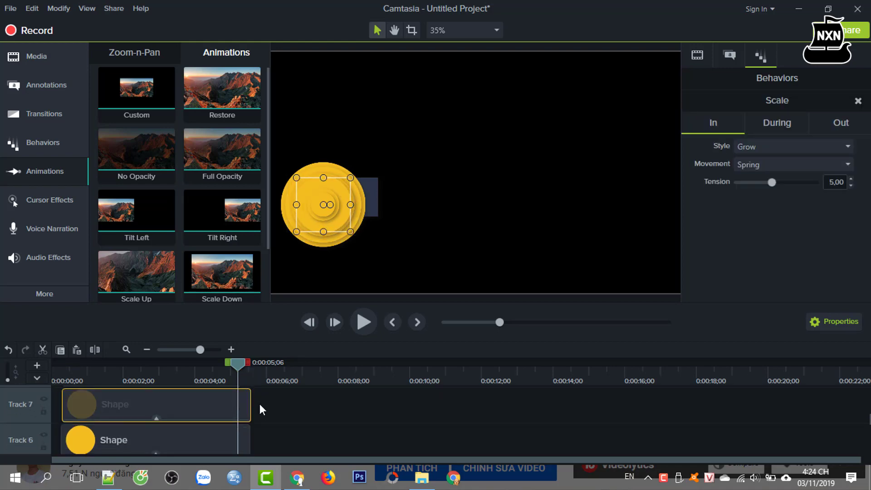
scroll(264, 409, "up", 2)
left_click(271, 418)
scroll(219, 396, "up", 3)
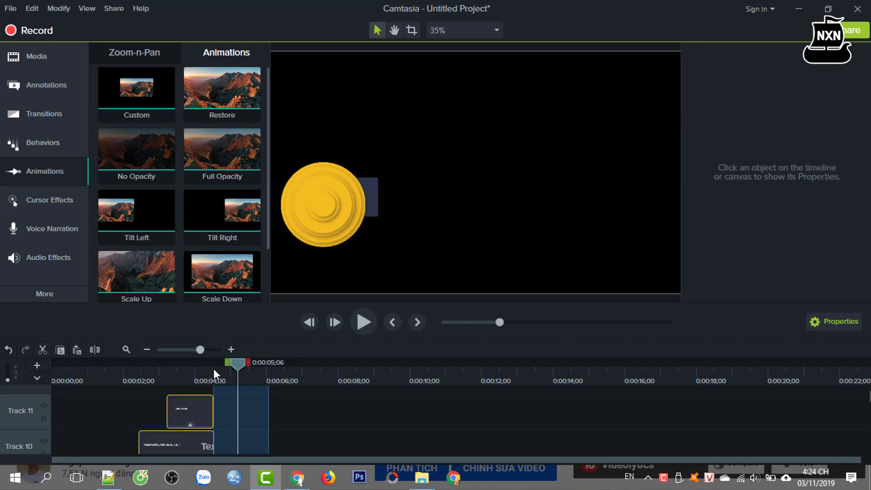
scroll(218, 450, "down", 3)
left_click(218, 443)
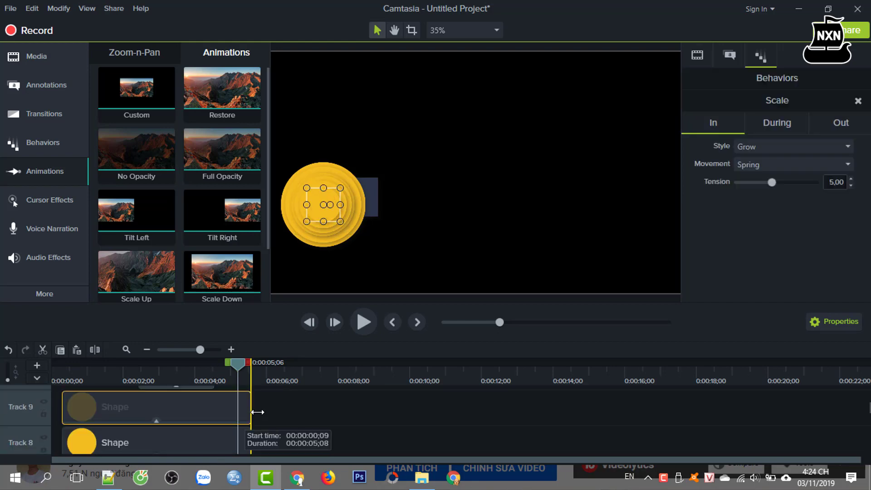
- Enlarge the canvas view to 50% and play the banner animation from 0:00:00;00 through its exit
scroll(292, 424, "up", 2)
left_click_drag(241, 372, 26, 380)
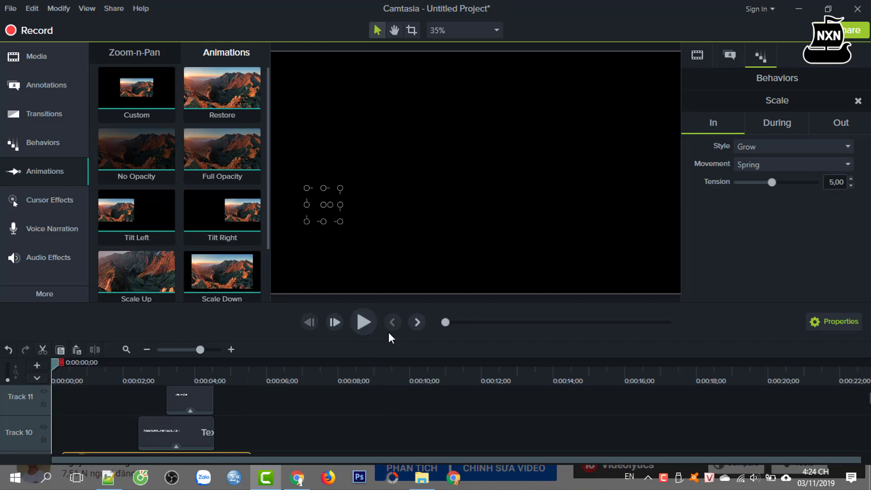
scroll(421, 238, "up", 2)
left_click(394, 30)
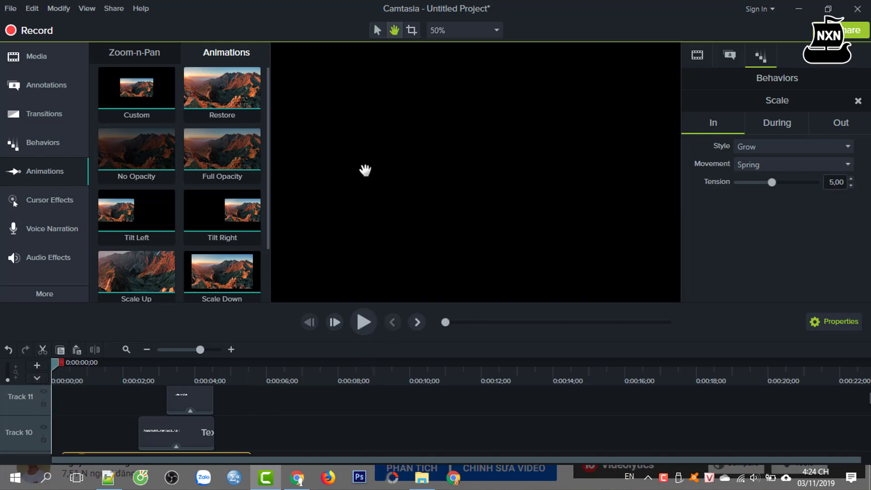
mouse_move(467, 150)
left_mouse_down()
mouse_move(492, 145)
mouse_move(472, 156)
left_mouse_up()
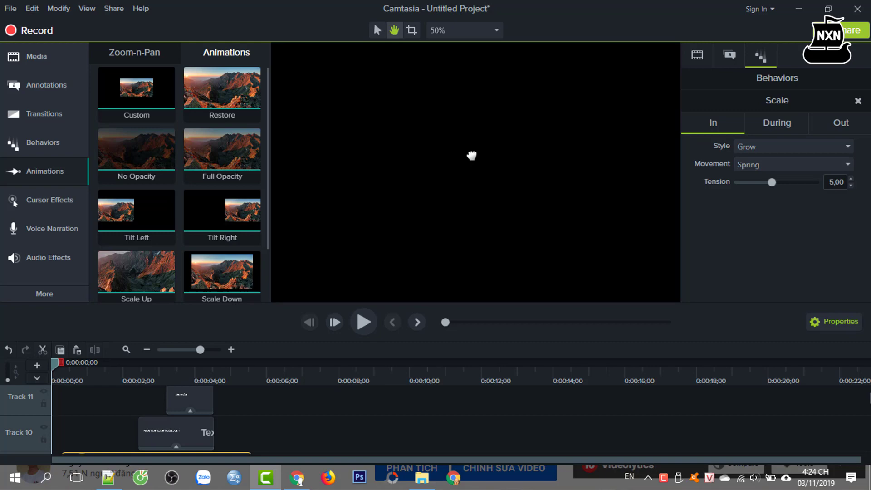
left_click(364, 323)
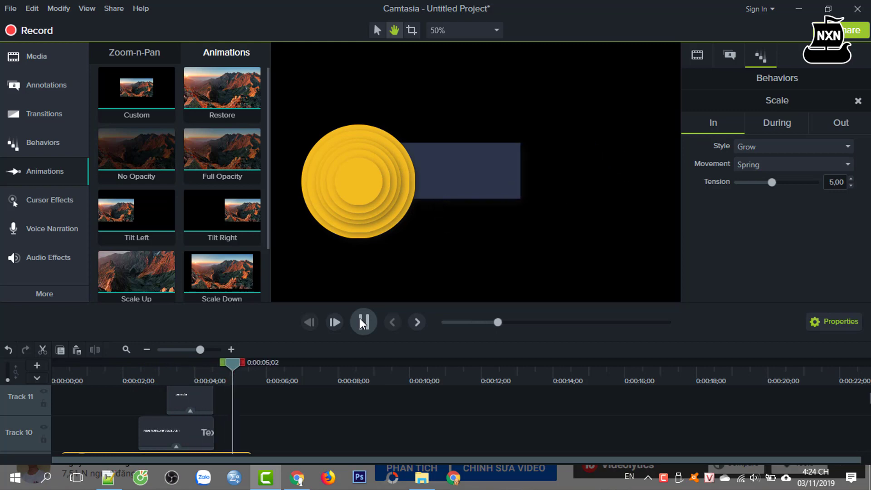
left_click(361, 318)
- Move the circleripple-01 group on Track 3 later so it starts at about 0:00:21;00
scroll(350, 394, "down", 5)
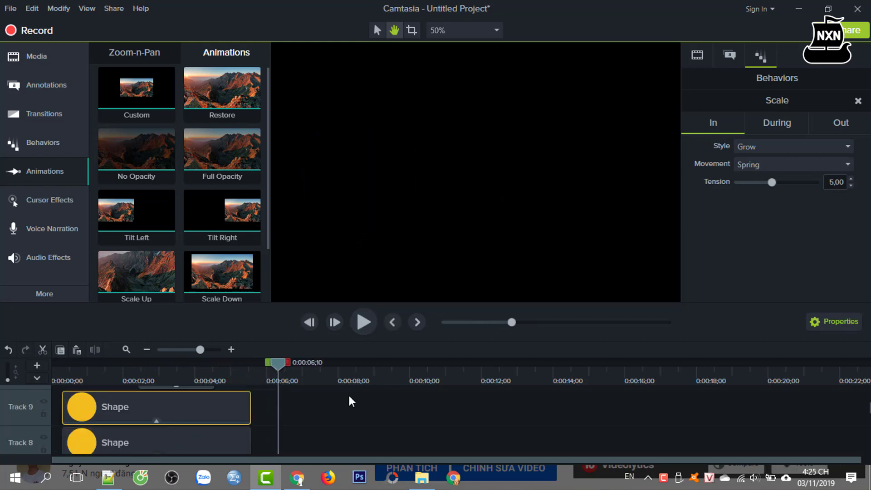
scroll(347, 403, "down", 3)
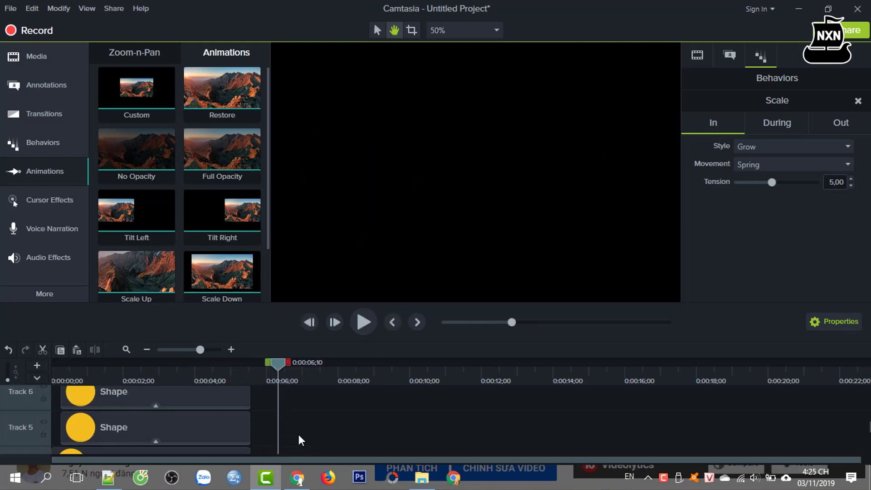
left_click(210, 424)
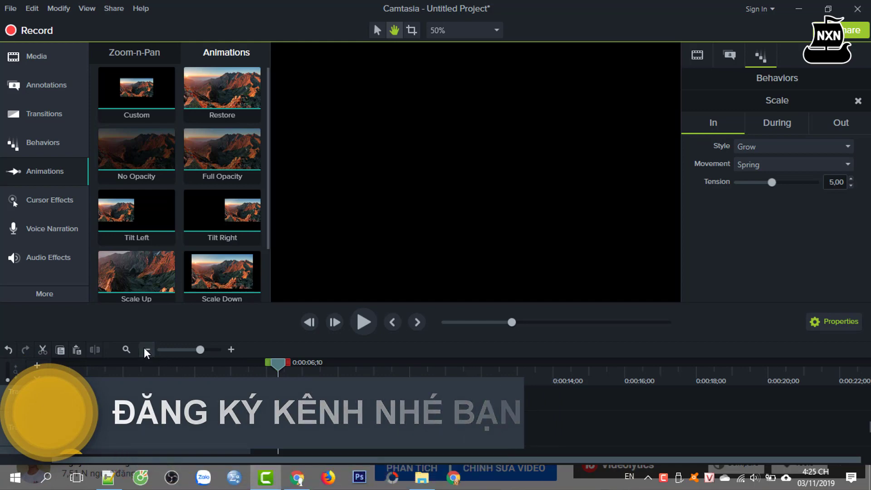
scroll(180, 400, "down", 3)
scroll(182, 418, "up", 3)
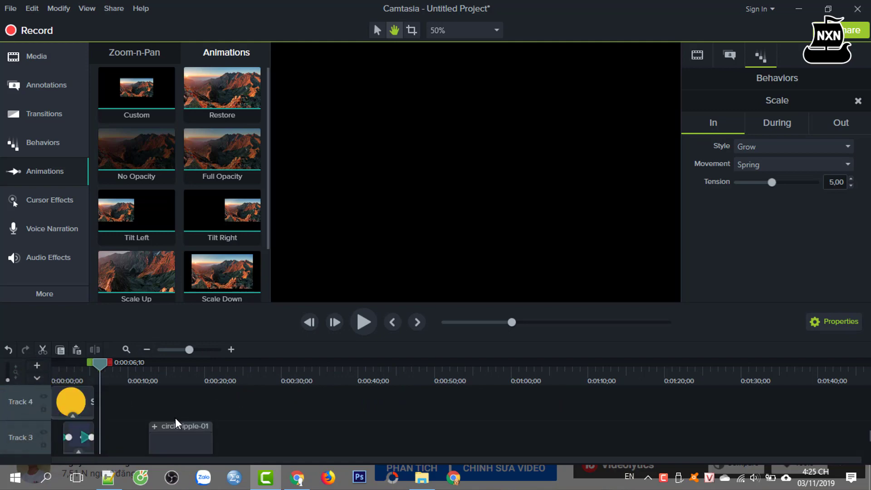
left_click(119, 441)
scroll(46, 409, "down", 2)
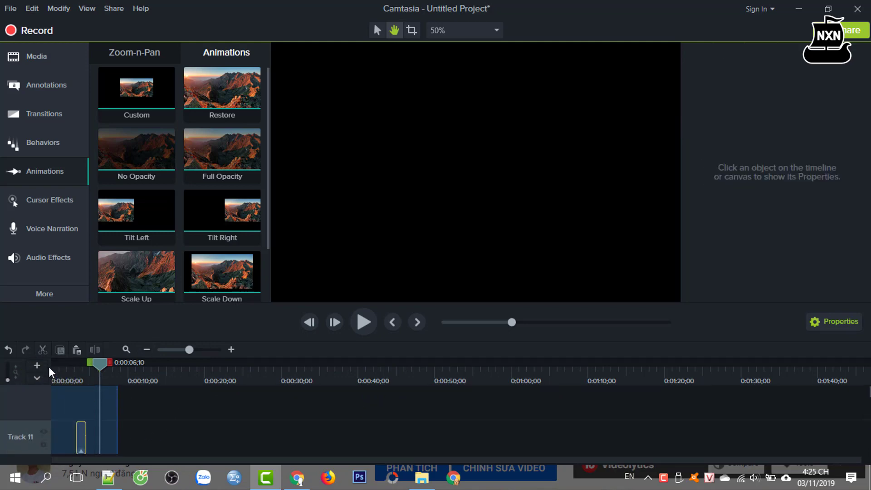
scroll(45, 400, "up", 6)
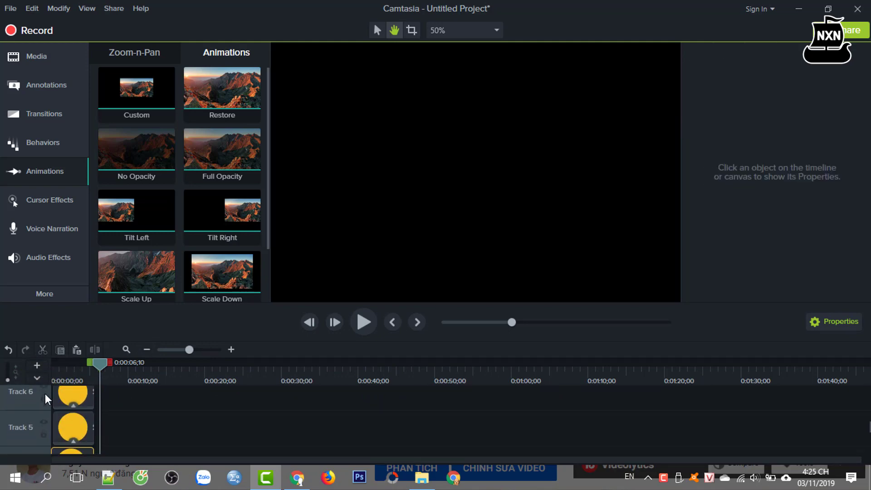
left_click(80, 435)
scroll(110, 443, "down", 5)
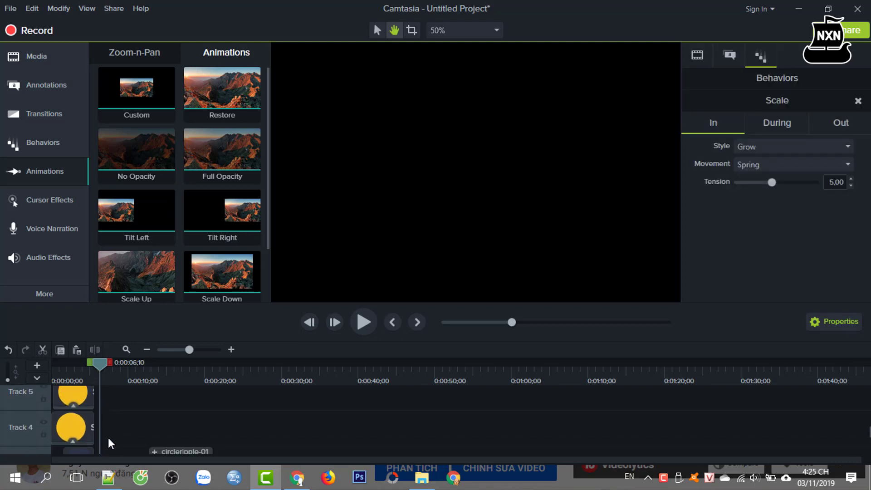
left_click_drag(111, 437, 196, 431)
- Extend the yellow circles and dark rectangle to end at about 0:00:10;00, and Group 1 on Track 2 to about 0:00:07;14
scroll(162, 432, "down", 5)
scroll(157, 433, "up", 1)
mouse_move(93, 395)
left_mouse_down()
mouse_move(128, 395)
mouse_move(88, 407)
mouse_move(113, 440)
mouse_move(126, 441)
mouse_move(108, 441)
left_mouse_up()
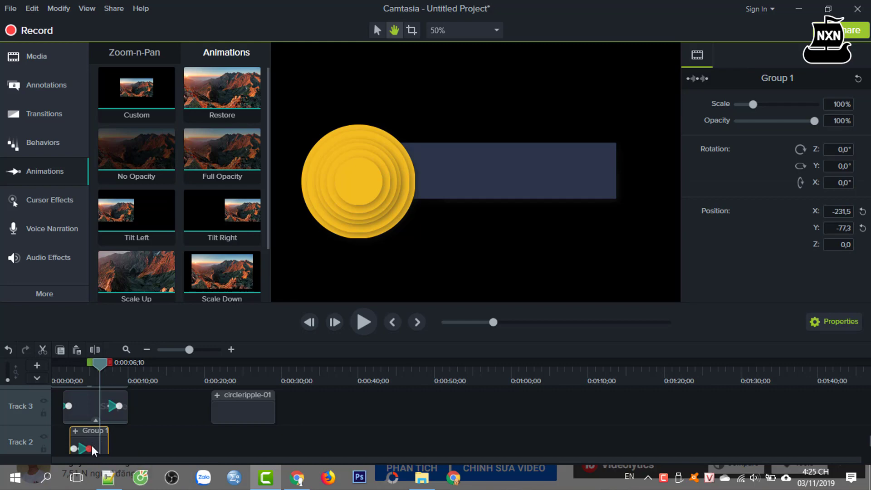
- Move Group 1's Restore animation on Track 2 later so it finishes at about 0:00:06;10
scroll(150, 433, "down", 1)
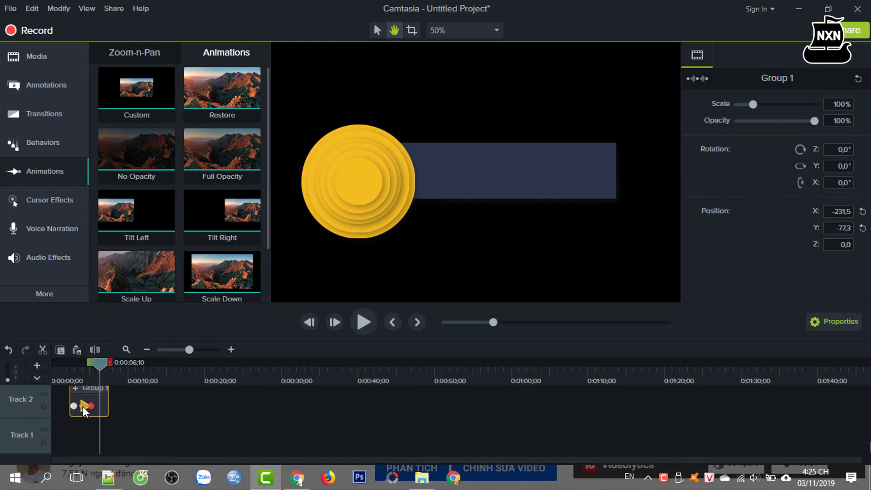
left_click(231, 349)
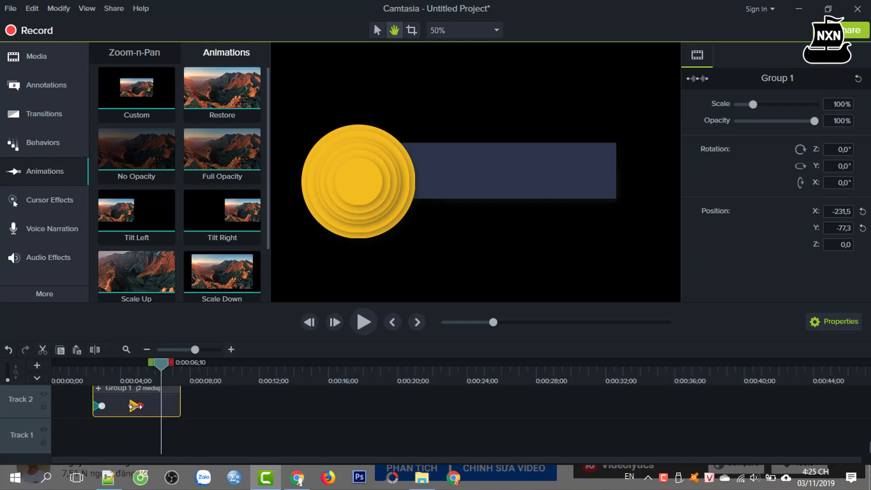
left_click_drag(136, 411, 151, 411)
- Shift the text clips later, with Track 10 starting at about 0:00:04;08 and Track 11 at about 0:00:05;13
scroll(176, 415, "up", 2)
scroll(211, 423, "up", 6)
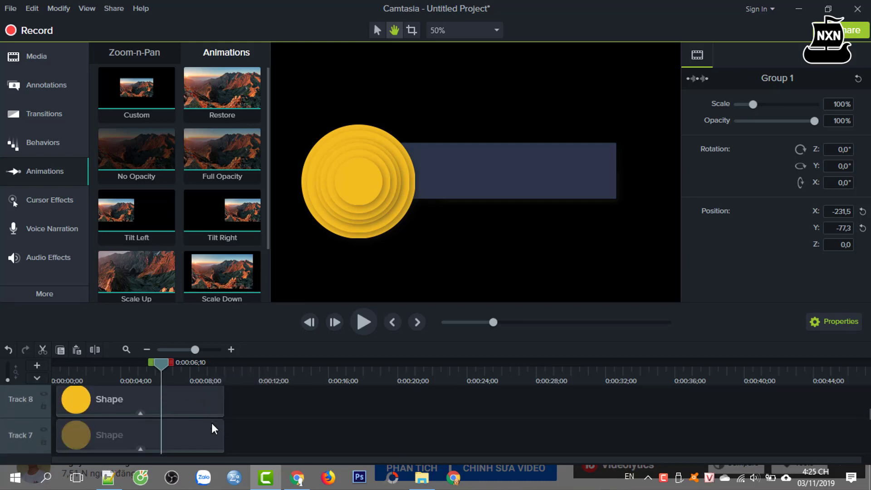
scroll(211, 423, "up", 2)
left_click_drag(103, 418, 156, 391)
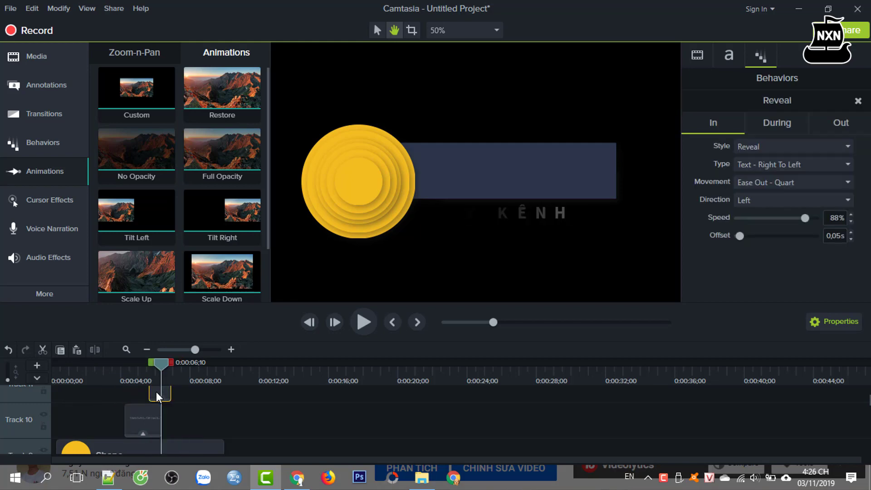
- Move the website text on Track 10 to start at about 0:00:03;11 and extend it to end at about 0:00:07;14
left_click(52, 361)
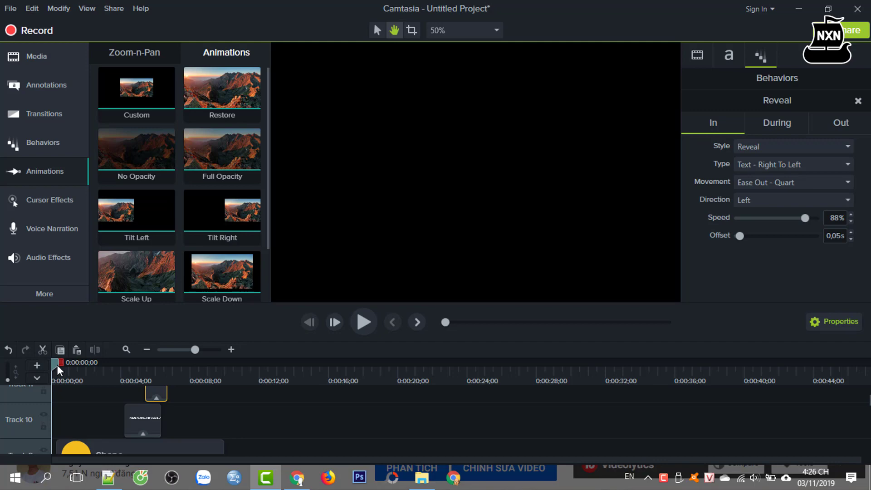
left_click_drag(53, 366, 110, 411)
left_click(113, 410)
left_click(122, 417)
left_click(118, 373)
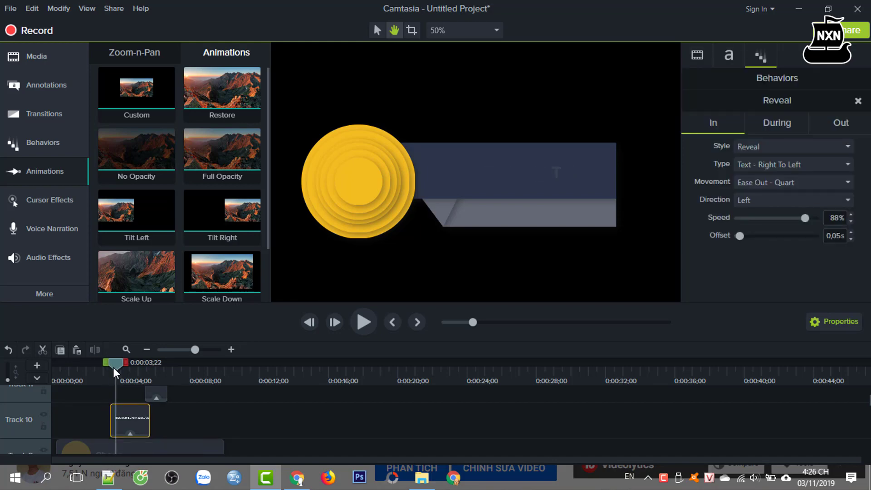
left_click_drag(118, 374, 130, 384)
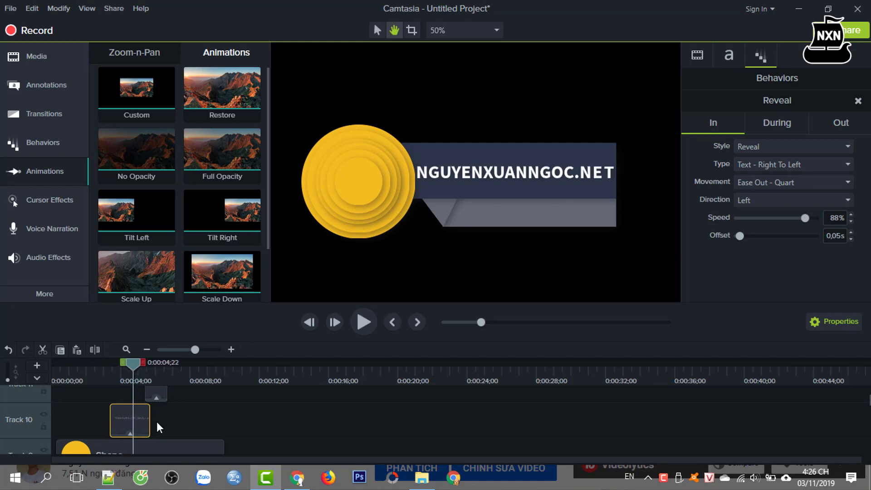
left_click_drag(150, 417, 167, 431)
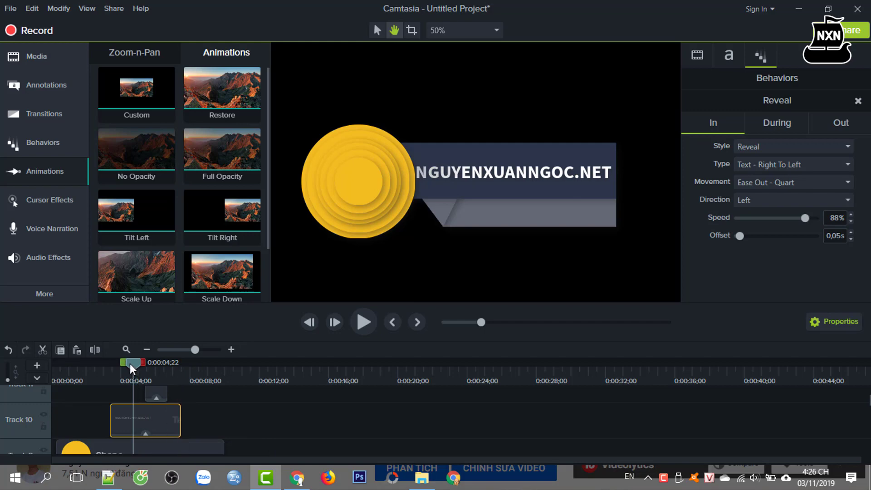
- Move and lengthen the ĐĂNG KÝ KÊNH text on Track 11 to run from about 0:00:04;20 to 0:00:06;28
left_click_drag(132, 369, 143, 395)
left_click_drag(132, 365, 171, 397)
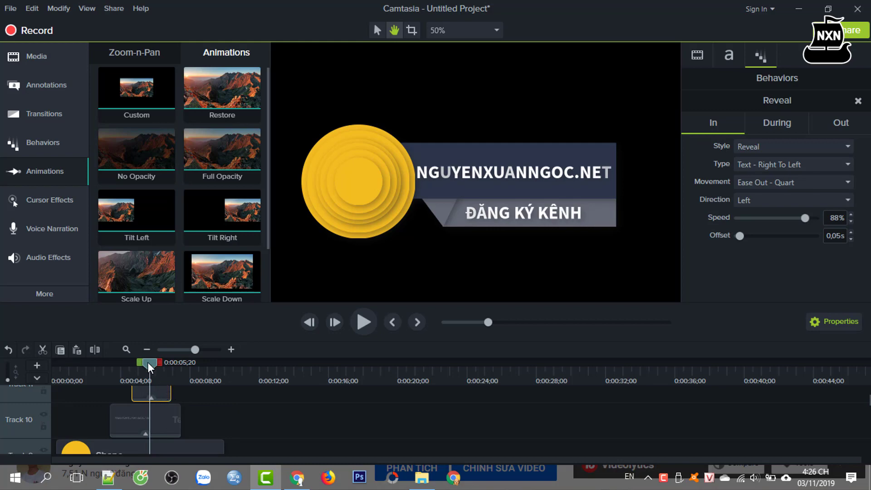
left_click_drag(148, 363, 159, 372)
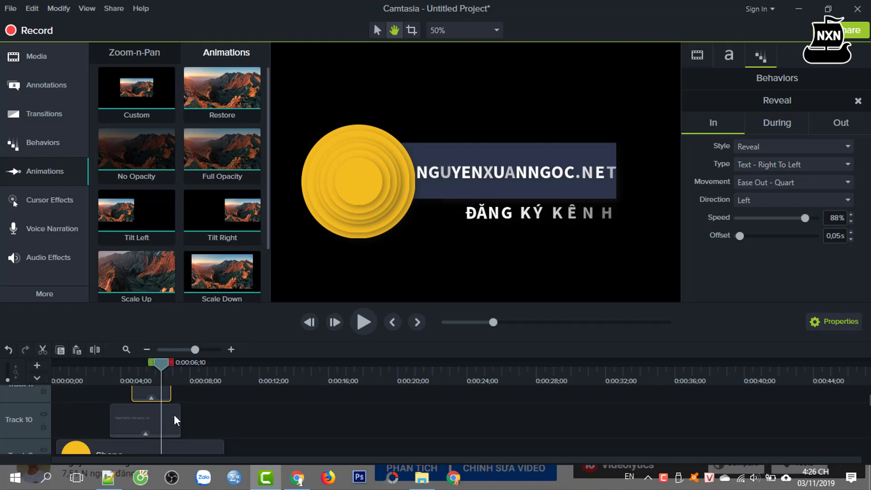
- Extend Group 1 on Track 2 to about 0:00:08;12 and move its Restore animation to finish at about 0:00:07;15
scroll(182, 431, "down", 8)
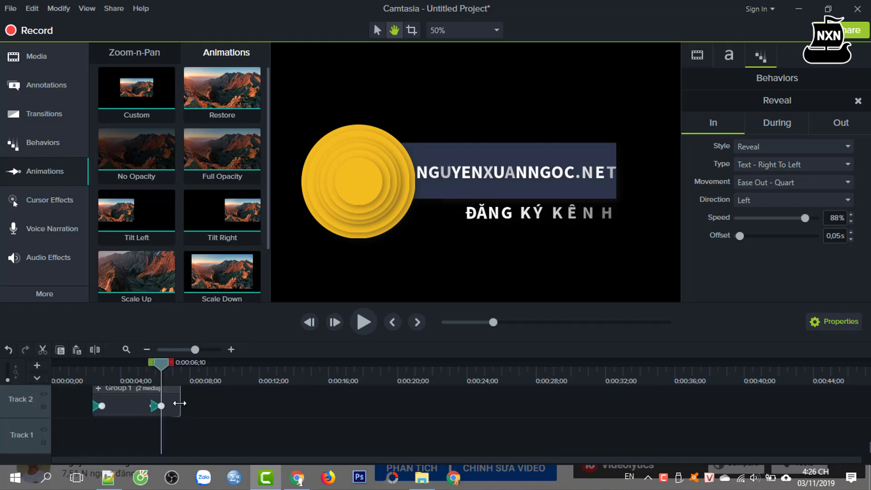
mouse_move(179, 403)
left_mouse_down()
mouse_move(203, 410)
mouse_move(166, 412)
mouse_move(176, 411)
left_mouse_up()
left_click_drag(157, 364, 168, 381)
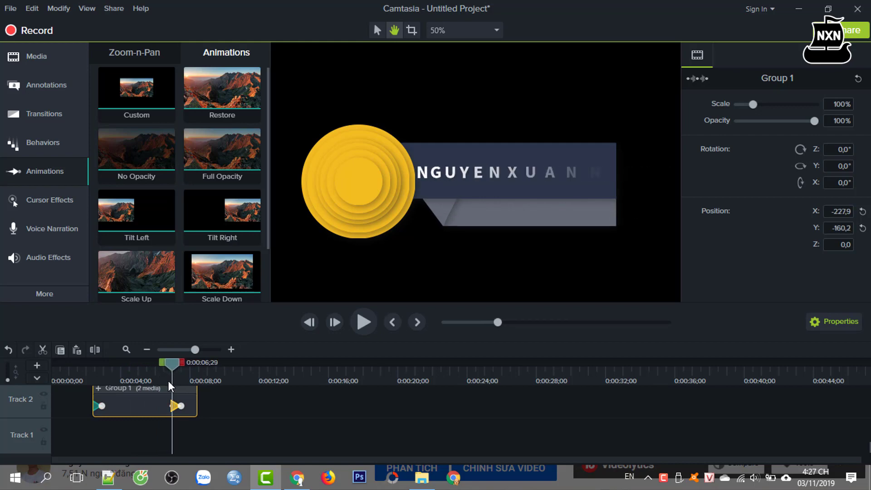
- Trim the end of the website text on Track 10 to about 0:00:07;00
scroll(212, 416, "up", 6)
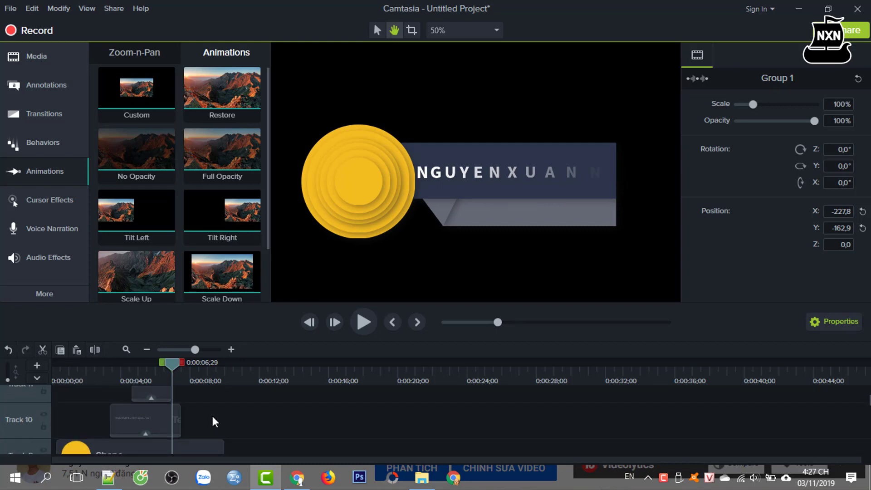
left_click_drag(181, 416, 172, 416)
left_click_drag(162, 367, 188, 386)
- Move the dark rectangle's Restore animation on Track 3 earlier so it finishes at about 0:00:08;12
scroll(211, 414, "down", 5)
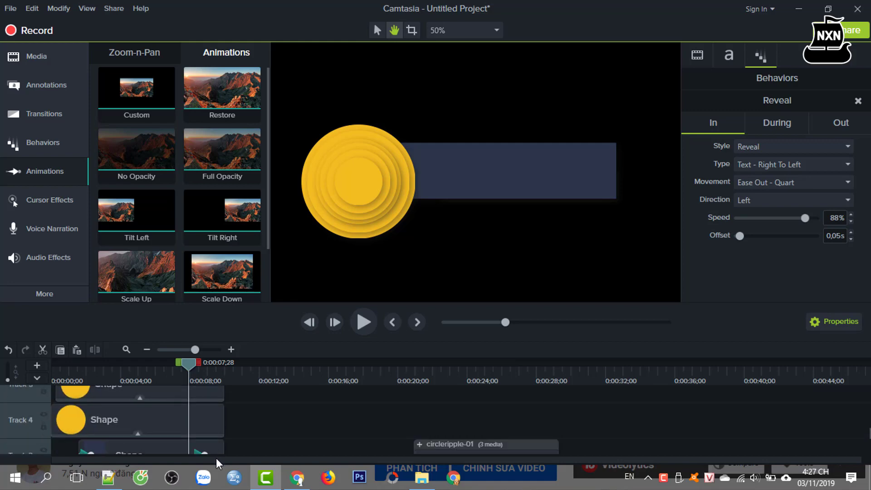
scroll(209, 443, "up", 2)
left_click(196, 427)
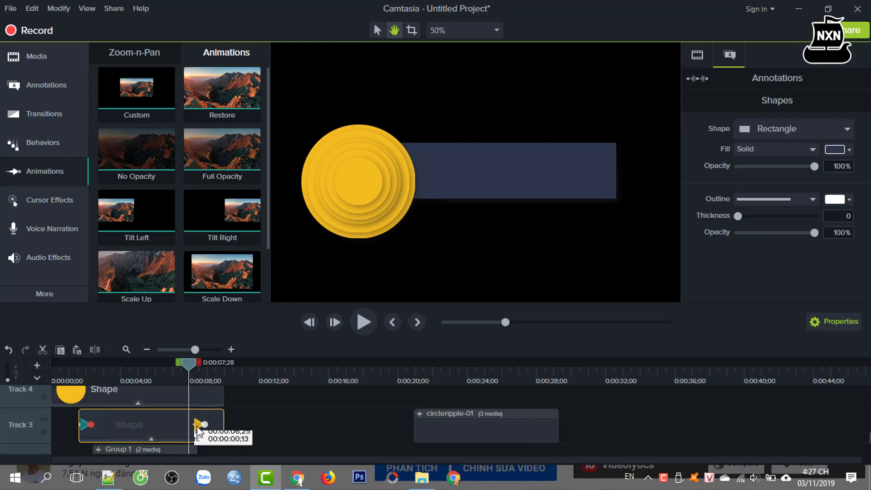
left_click_drag(194, 430, 196, 428)
mouse_move(189, 367)
left_mouse_down()
mouse_move(176, 371)
mouse_move(194, 376)
left_mouse_up()
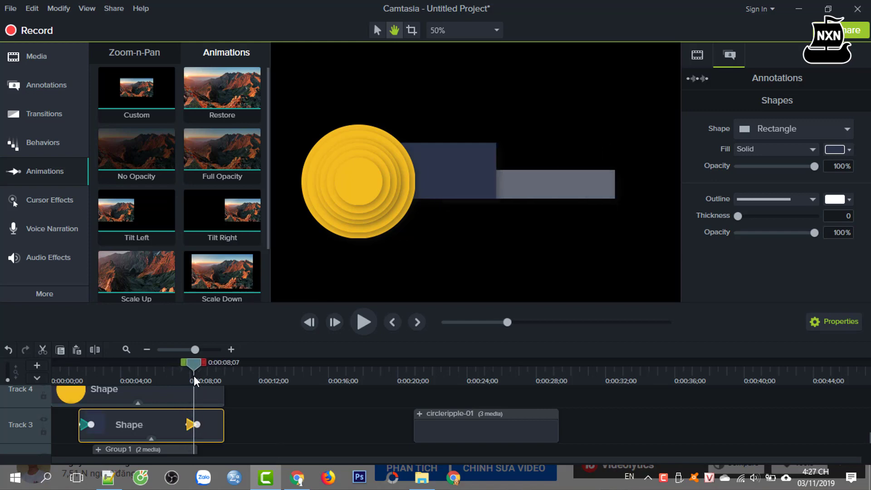
- Trim the end of Group 1 on Track 2 to about 0:00:08;00
scroll(213, 442, "down", 2)
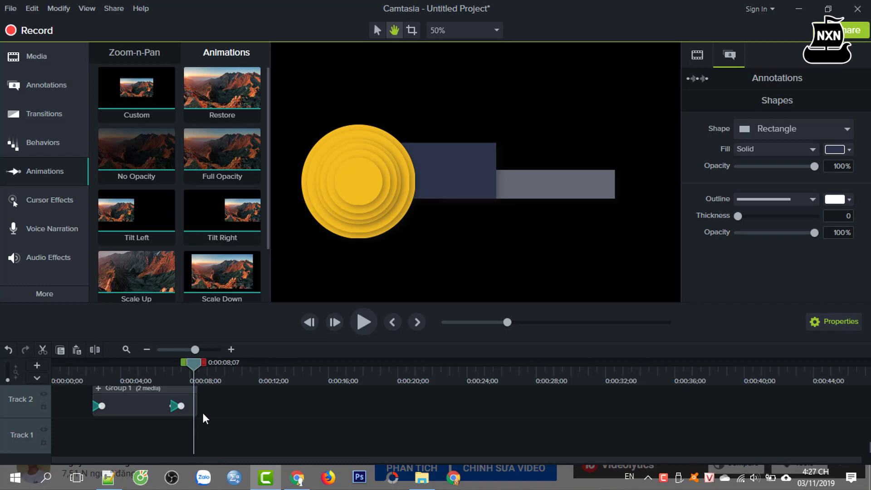
left_click_drag(196, 405, 196, 405)
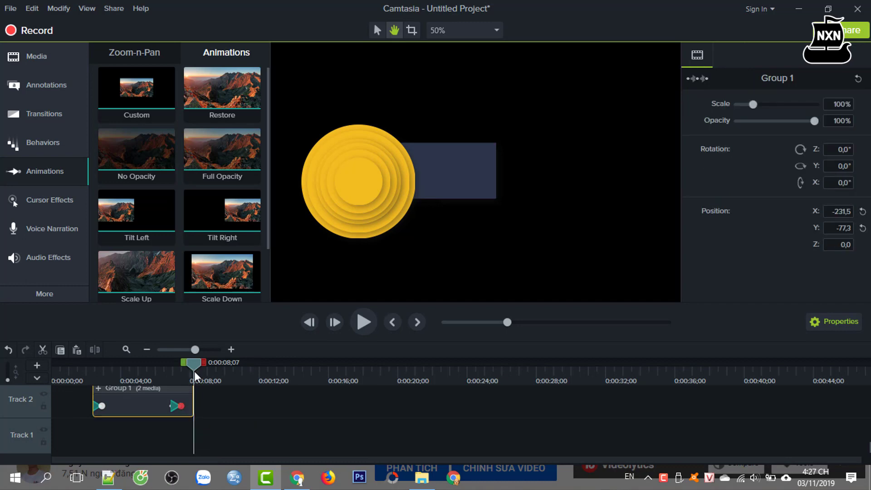
left_click(196, 369)
left_click_drag(197, 369, 190, 396)
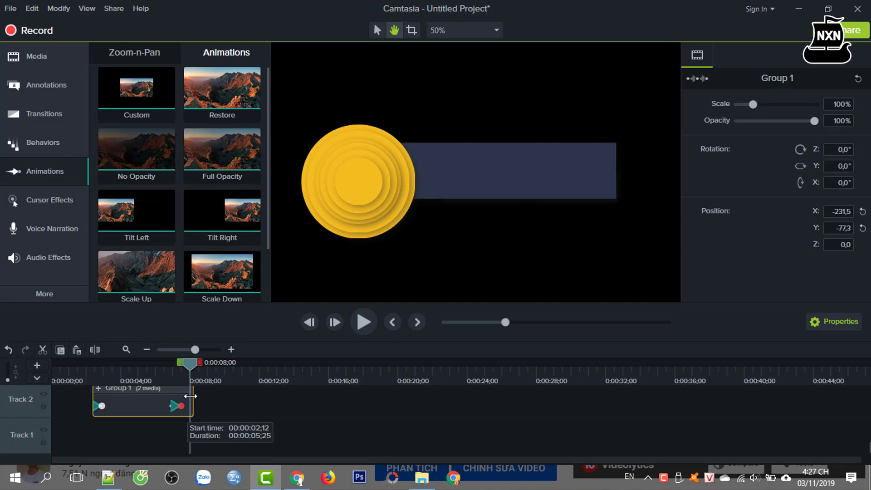
scroll(197, 396, "up", 1)
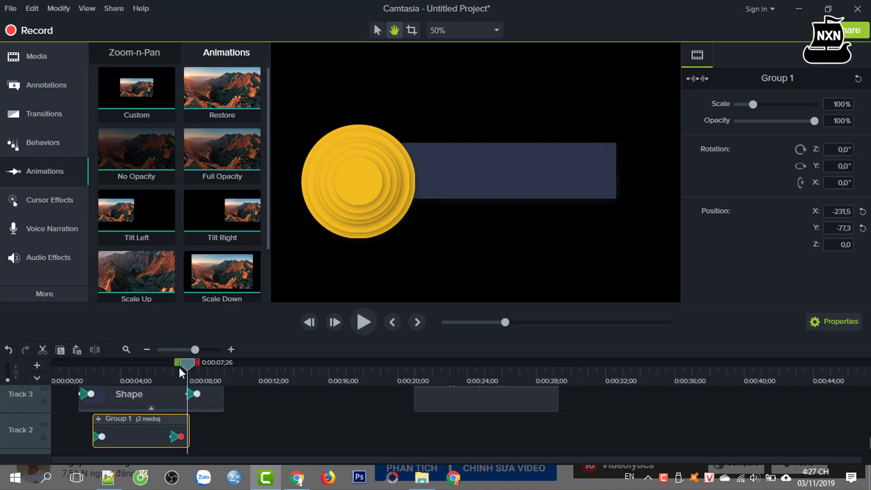
- Preview the banner's exit up to 0:00:09;07 and check the clip ends on Tracks 3 and 4
left_click_drag(179, 367, 207, 392)
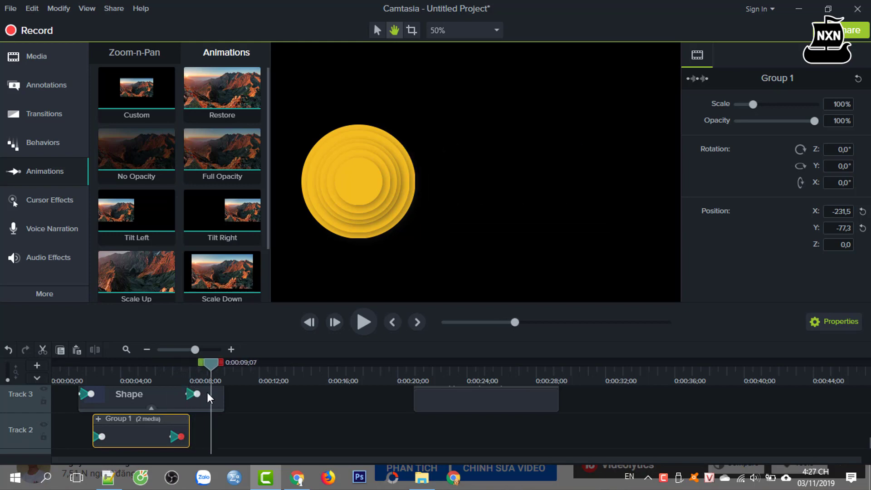
scroll(243, 403, "up", 3)
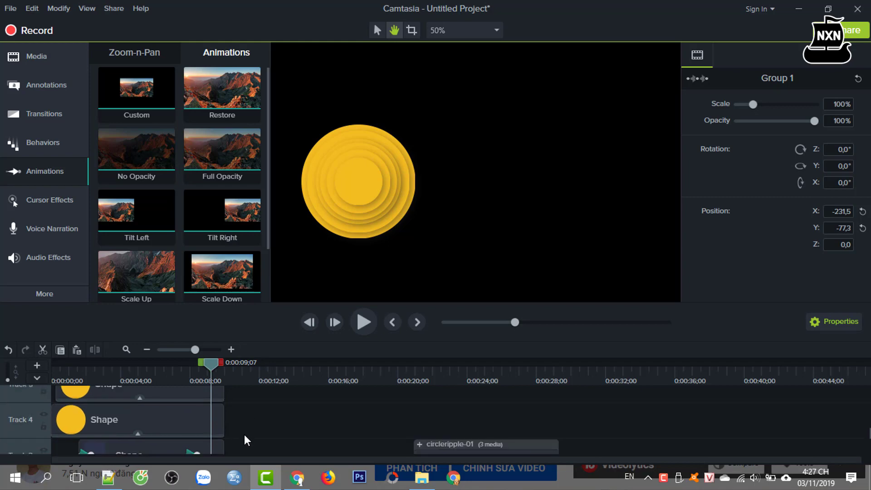
scroll(236, 434, "down", 2)
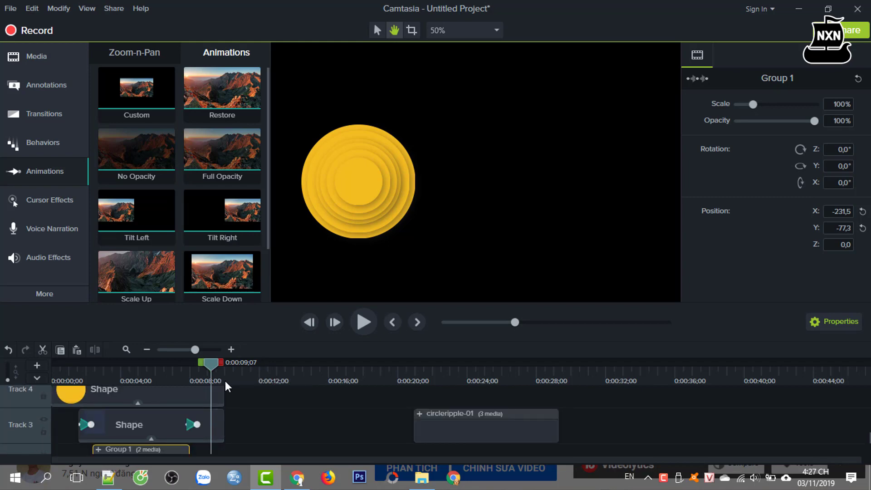
- Play the end of the banner, then replay the whole animation from the start to check its exit
left_click(363, 321)
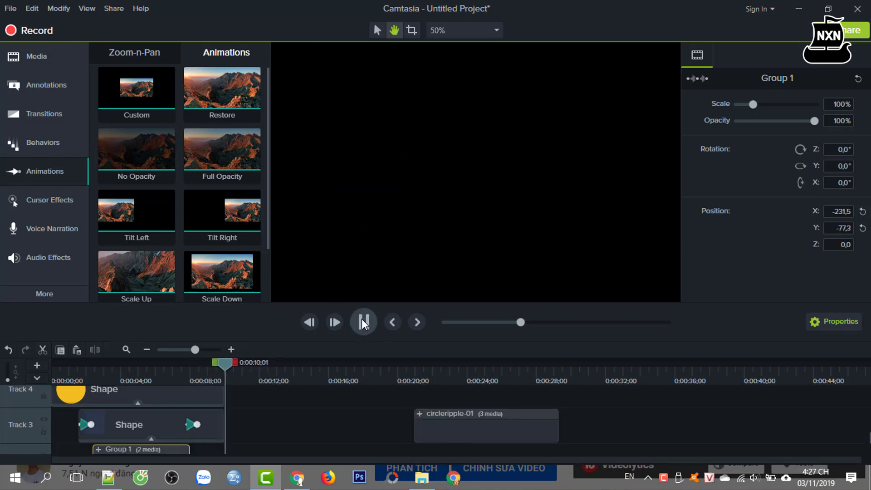
left_click(363, 320)
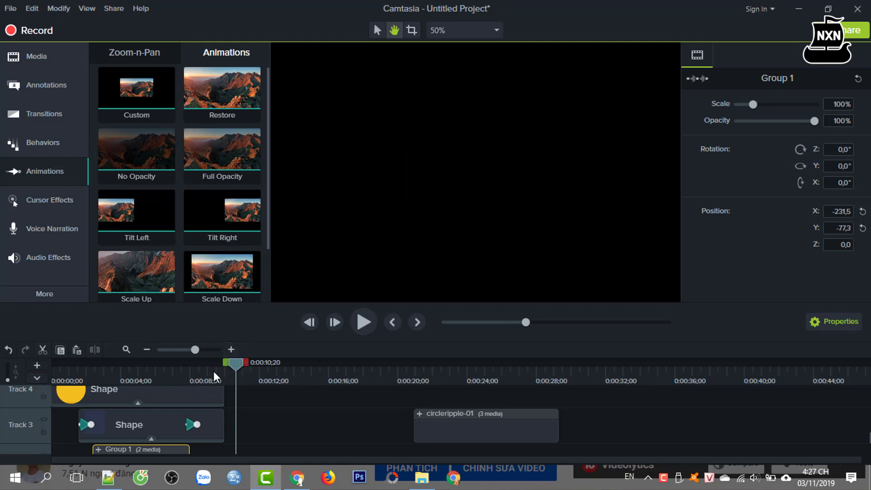
left_click_drag(235, 362, 23, 352)
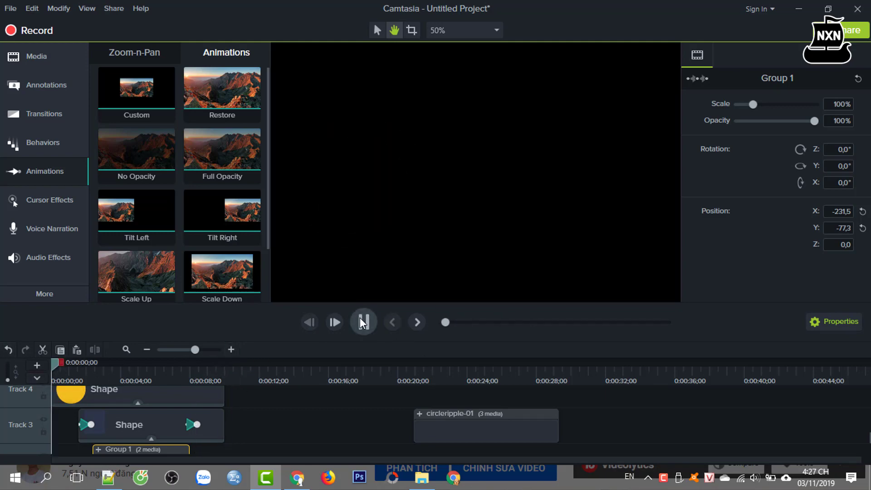
left_click(361, 318)
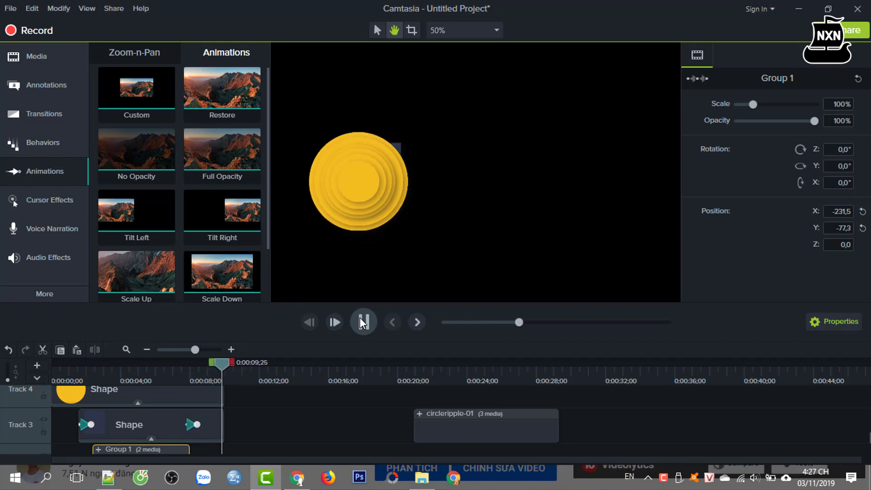
left_click(361, 318)
- Trim the ends of the yellow circles on Tracks 4–9 and the dark rectangle on Track 3 to about 0:00:09;15
scroll(244, 429, "up", 2)
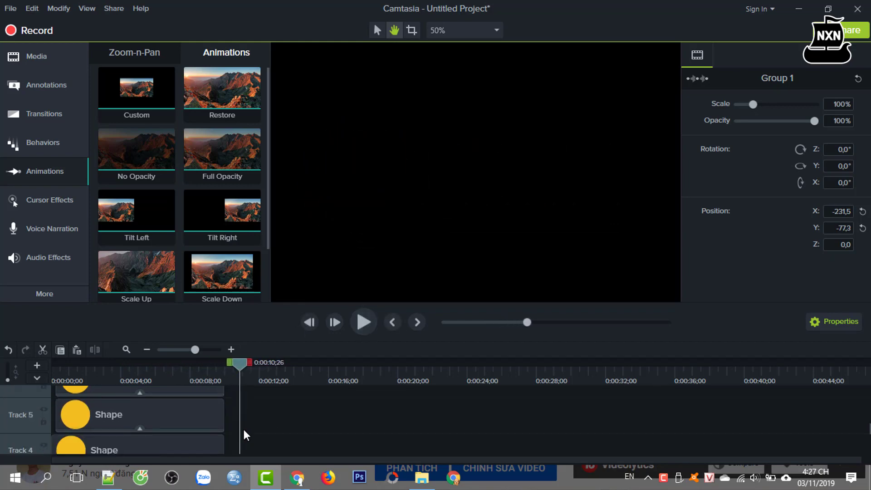
mouse_move(223, 423)
left_mouse_down()
mouse_move(215, 423)
mouse_move(218, 395)
mouse_move(217, 411)
left_mouse_up()
scroll(222, 394, "up", 2)
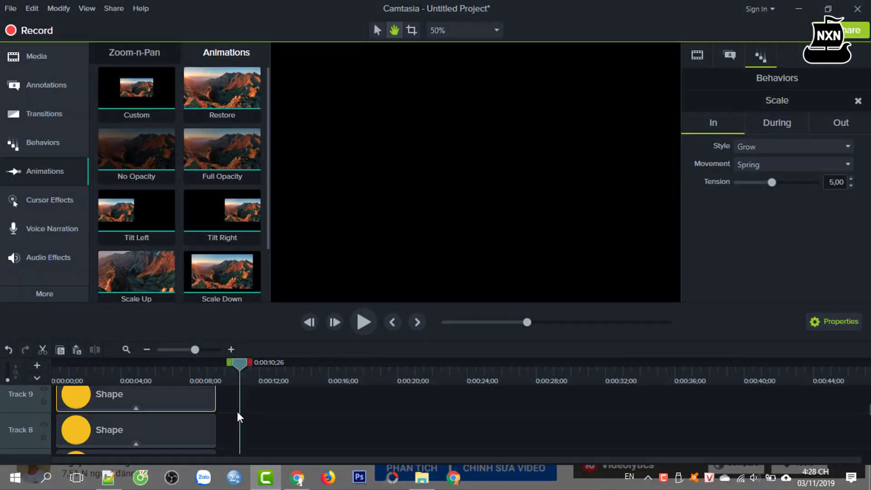
left_click_drag(225, 428, 216, 428)
- Preview the trimmed banner from 0:00:00;00 to past its end and review the clip ends on the upper tracks
left_click(180, 366)
key("ctrl+Home")
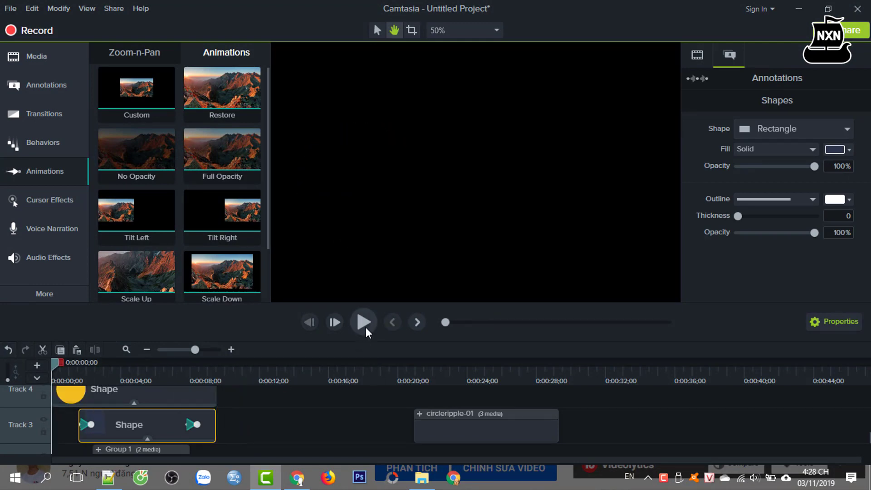
left_click(366, 323)
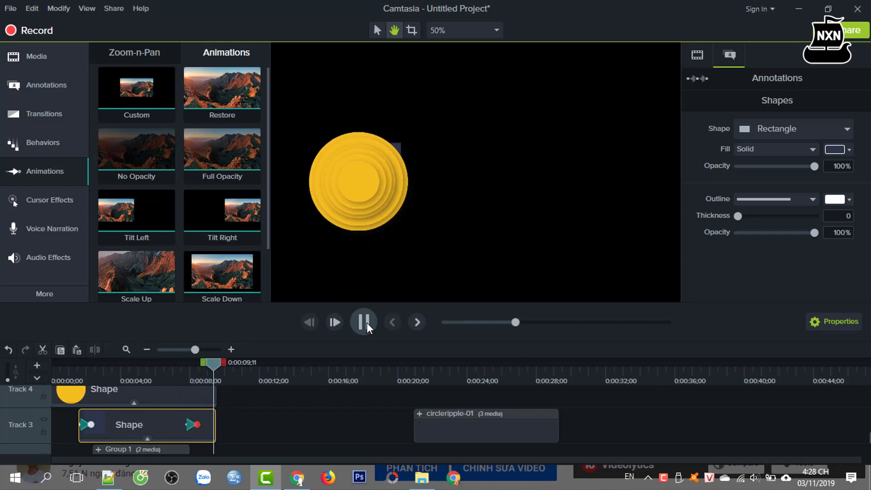
left_click(366, 323)
scroll(292, 427, "up", 3)
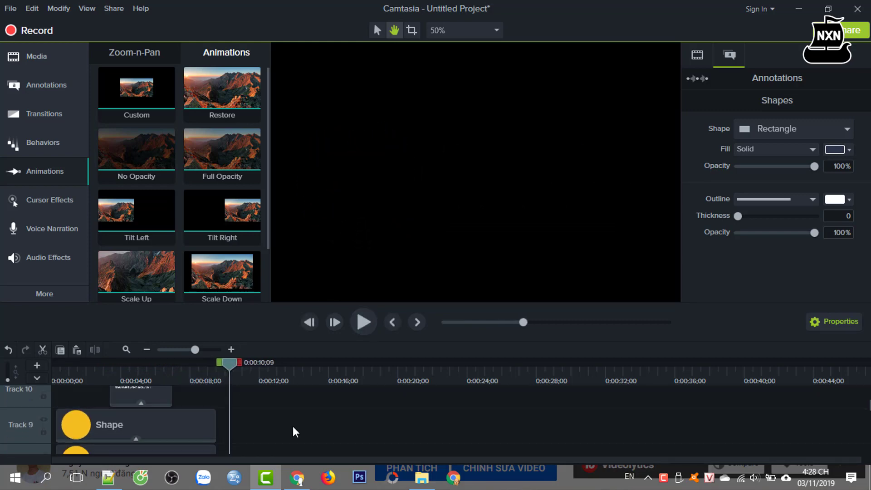
scroll(292, 426, "up", 2)
scroll(299, 418, "down", 2)
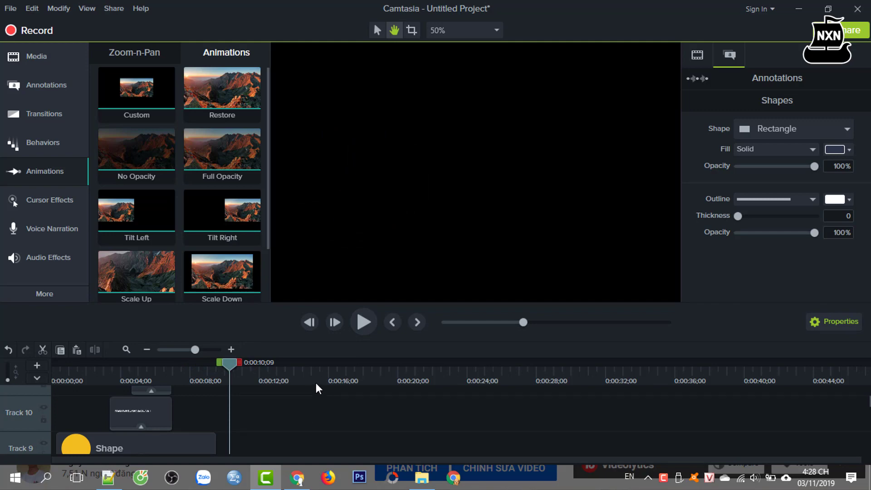
- Preview the circleripple-01 group on Track 3 for comparison, and play the opening of the new banner from the start
scroll(329, 390, "down", 4)
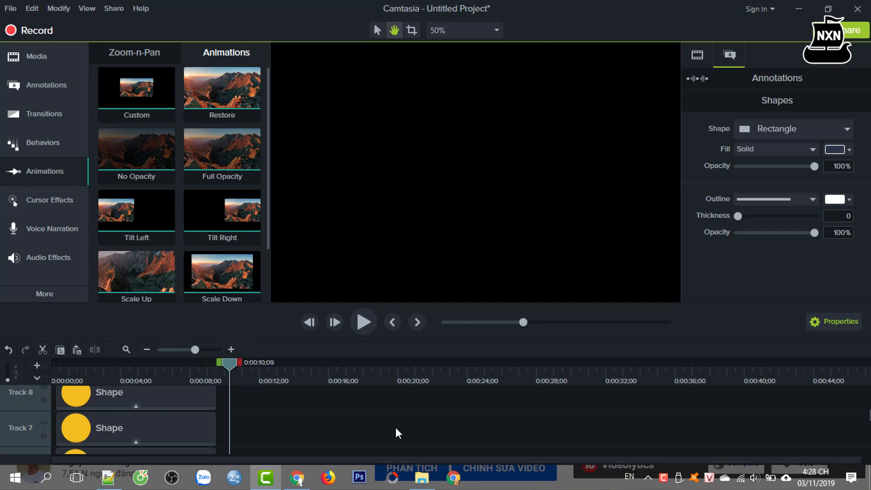
left_click(432, 422)
left_click(415, 365)
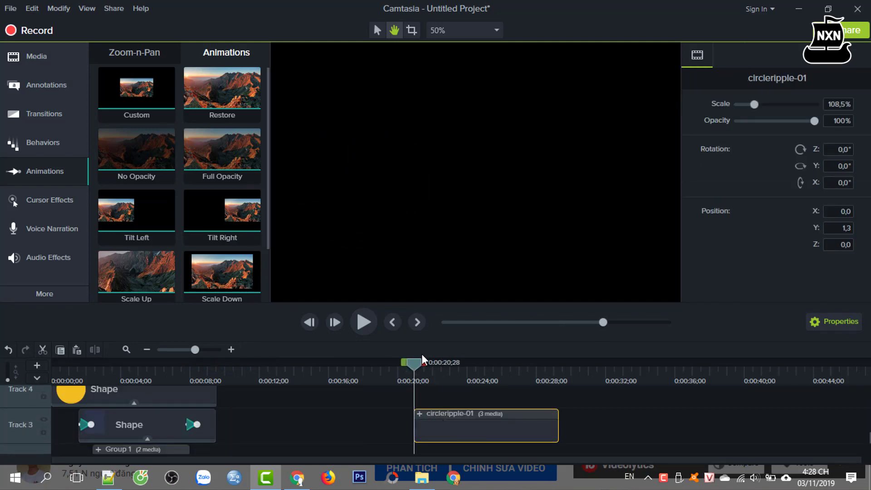
left_click(363, 323)
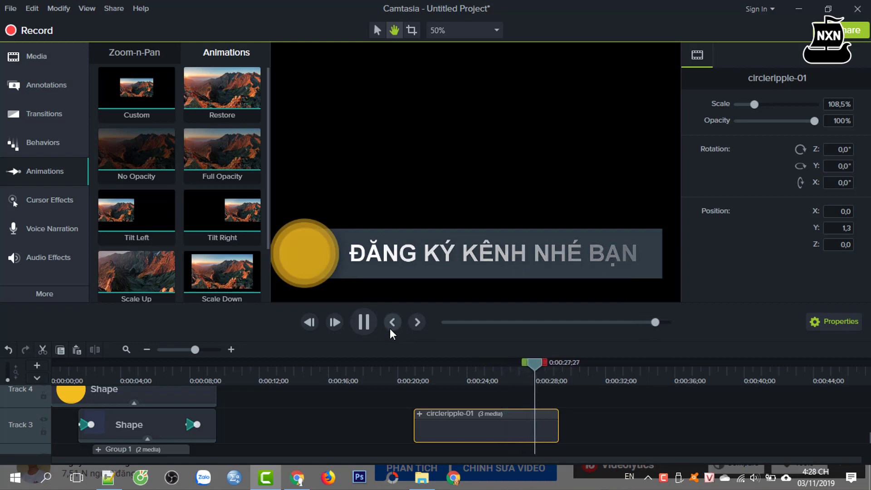
left_click(366, 323)
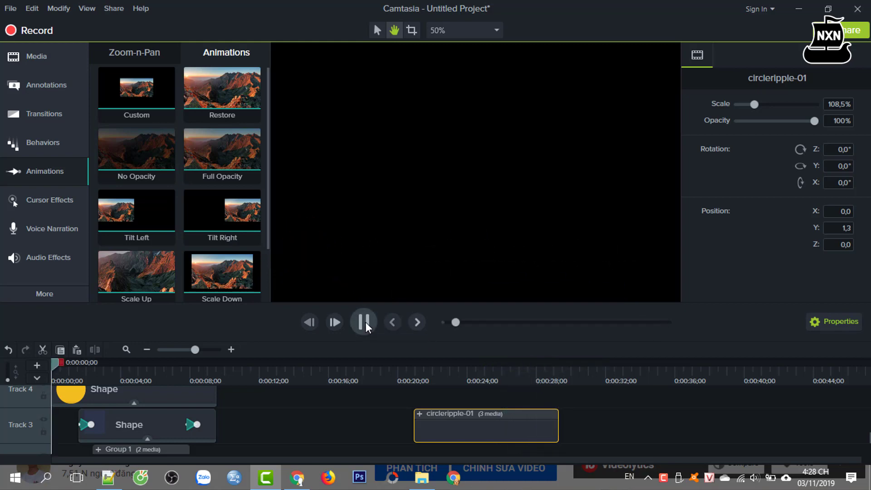
left_click(364, 323)
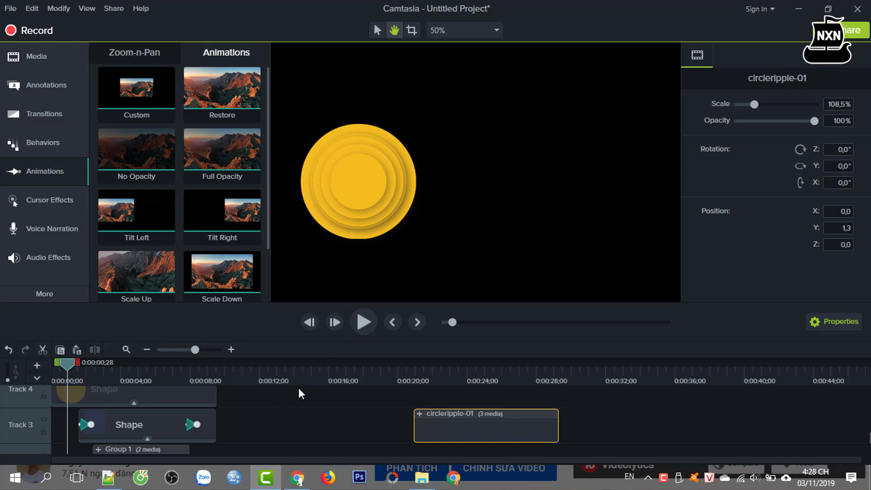